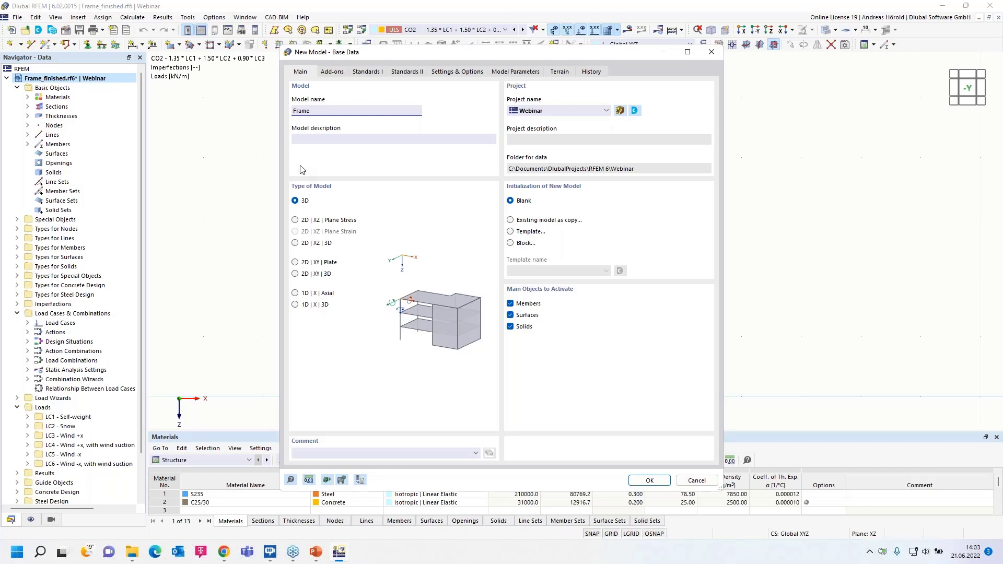
- Activate the Concrete Design and Steel Design add-ons and set the combination standard to EN 1990 with the German DIN 2012-08 annex
left_click(332, 73)
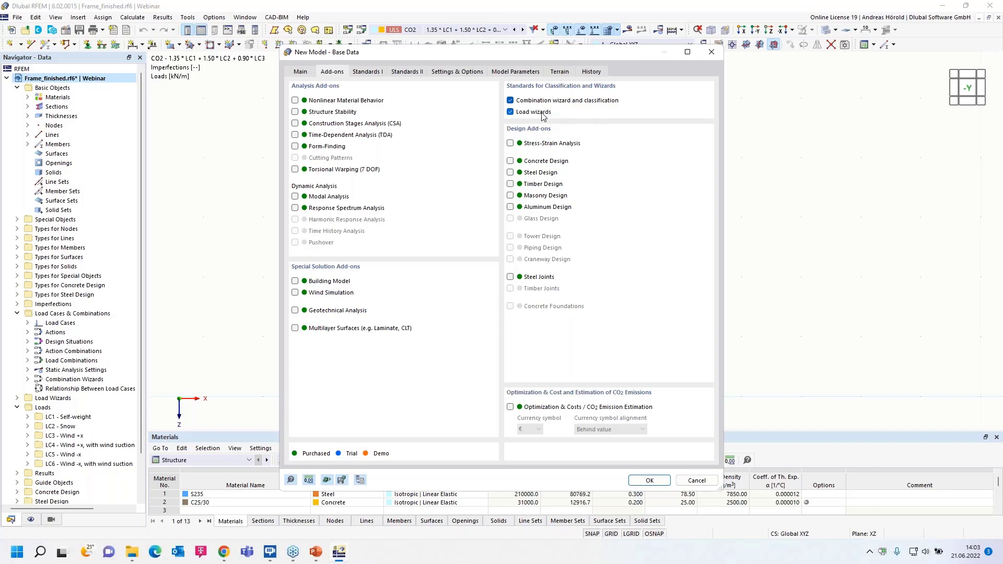
left_click(510, 162)
left_click(368, 73)
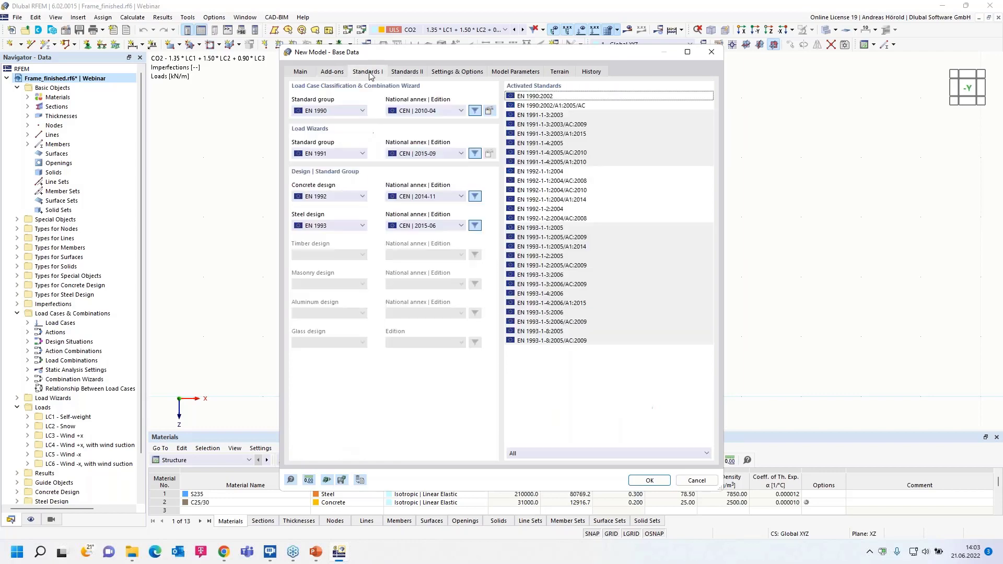
left_click(330, 111)
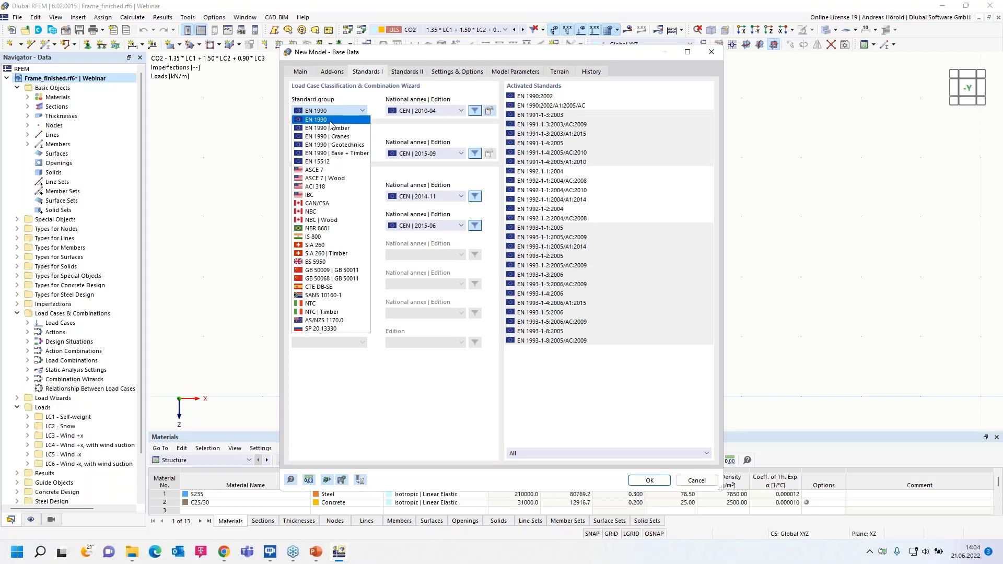
left_click(333, 121)
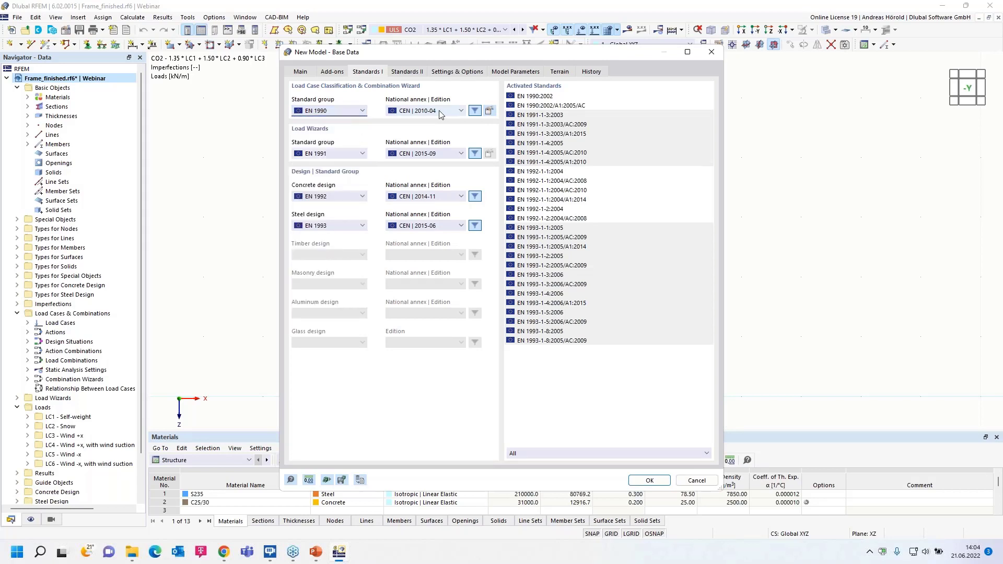
left_click(441, 111)
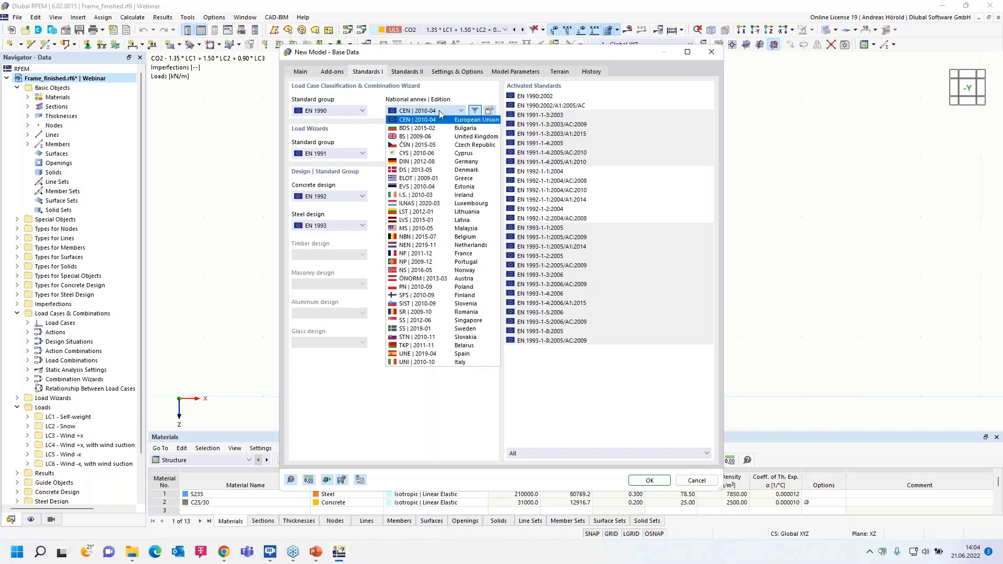
left_click(438, 162)
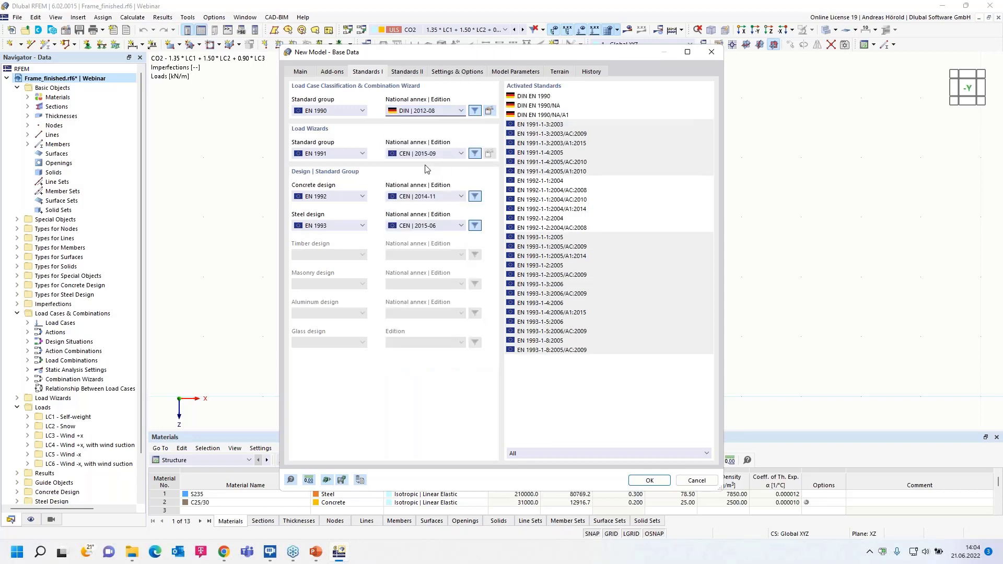
- Keep EN 1991 for load wizards, EN 1992 for concrete and EN 1993 for steel design, and create the model
left_click(347, 155)
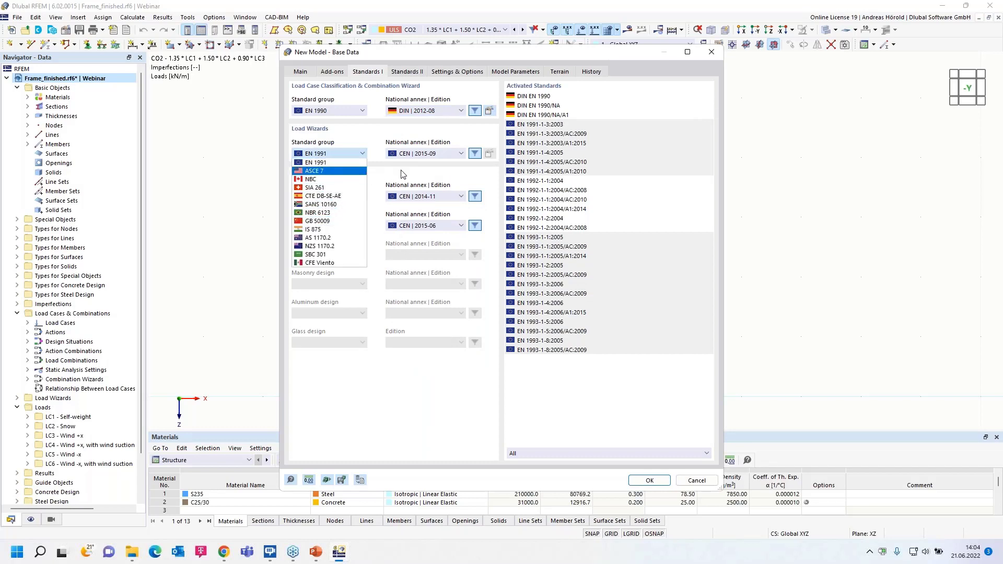
left_click(403, 177)
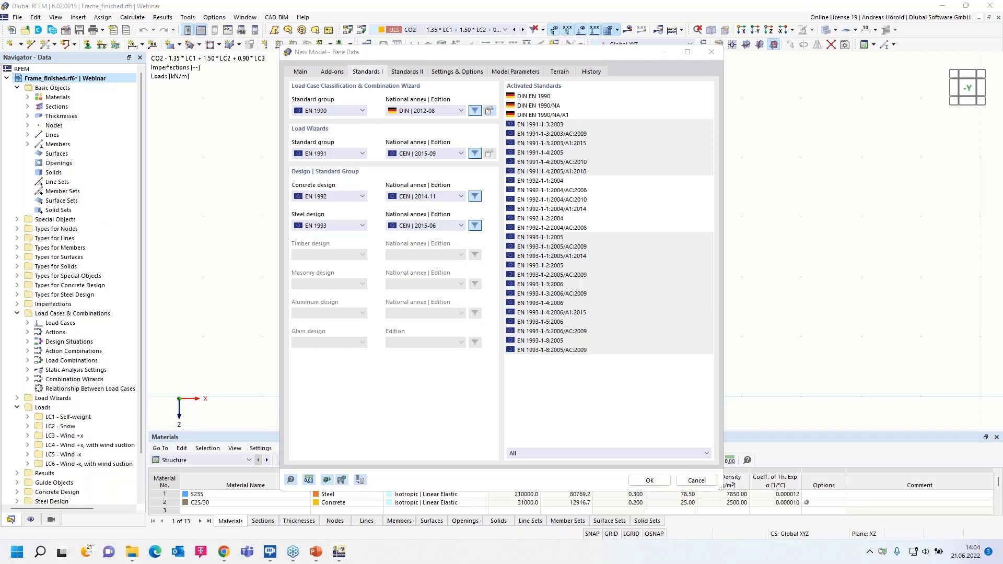
left_click(340, 197)
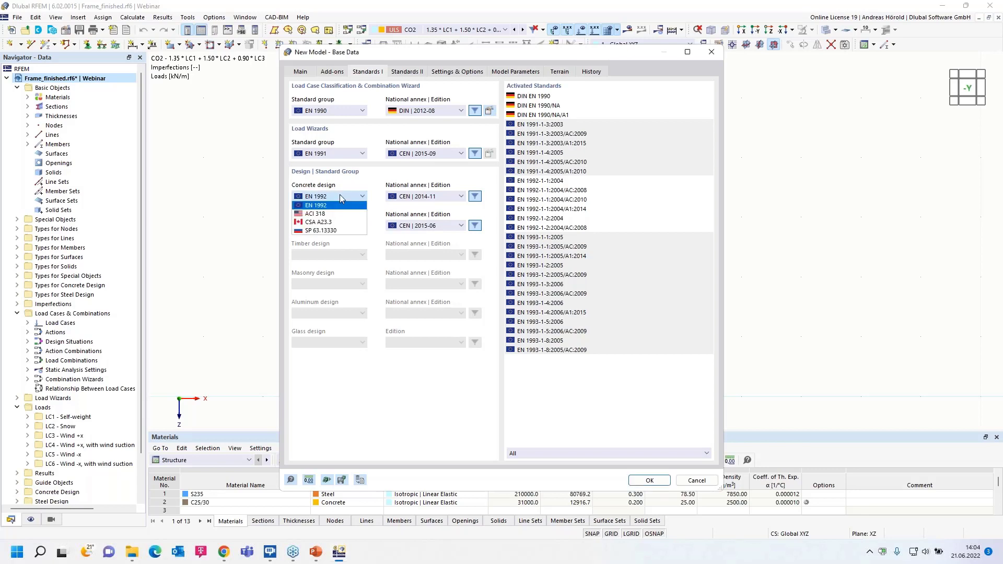
left_click(340, 197)
left_click(337, 227)
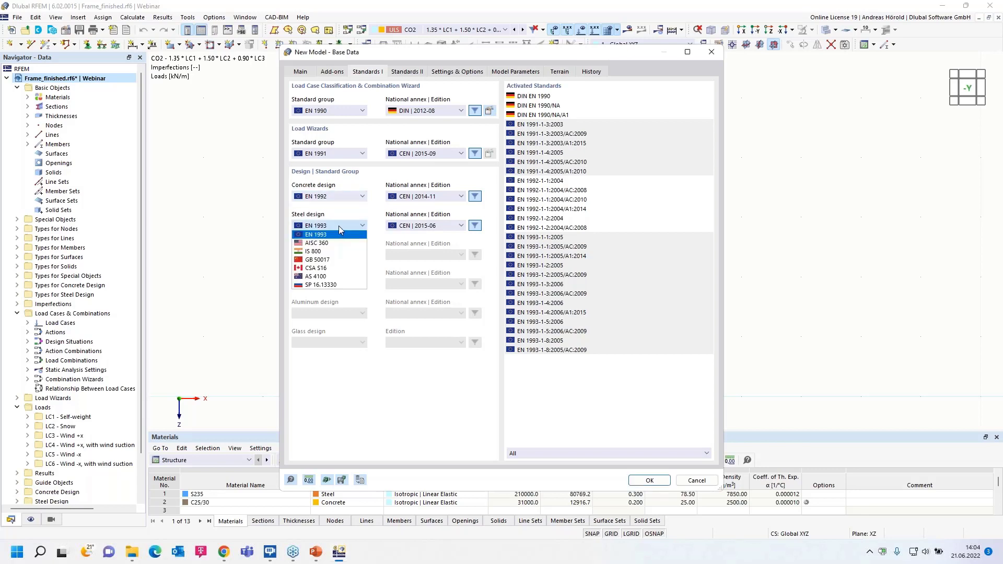
left_click(339, 225)
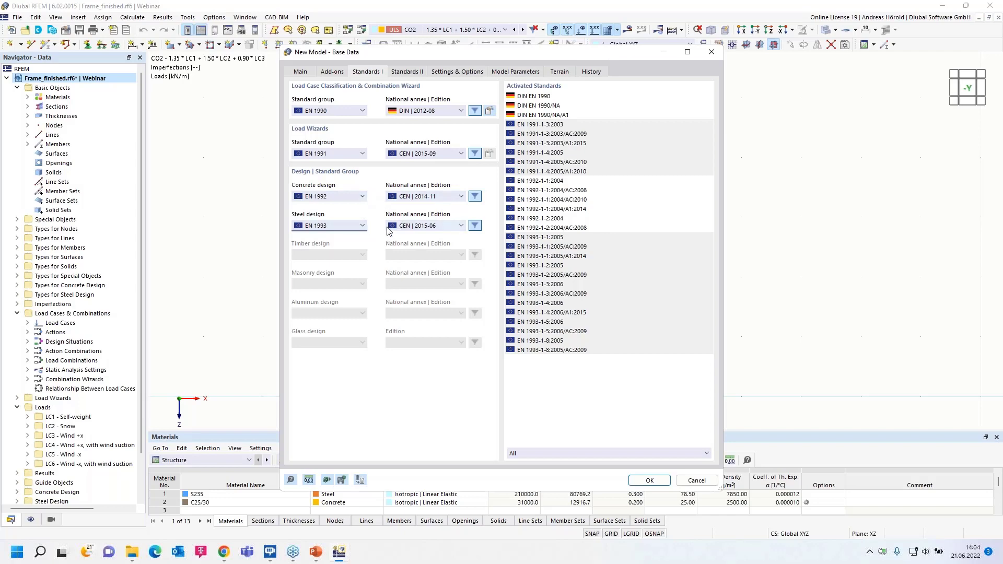
left_click(649, 482)
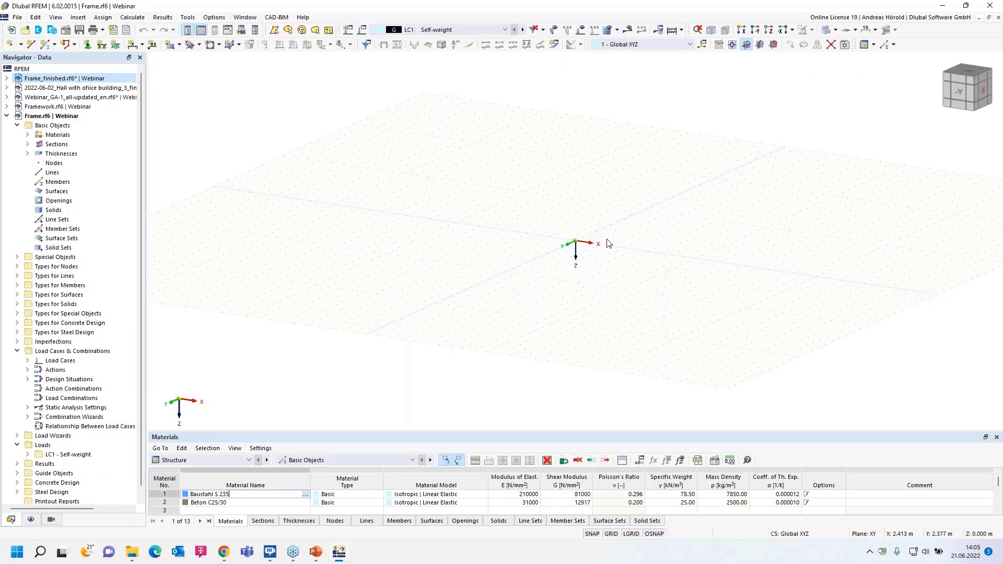
- Show the model in the reverse Y-direction and set XZ as the work plane
scroll(627, 227, "up", 5)
left_click(758, 31)
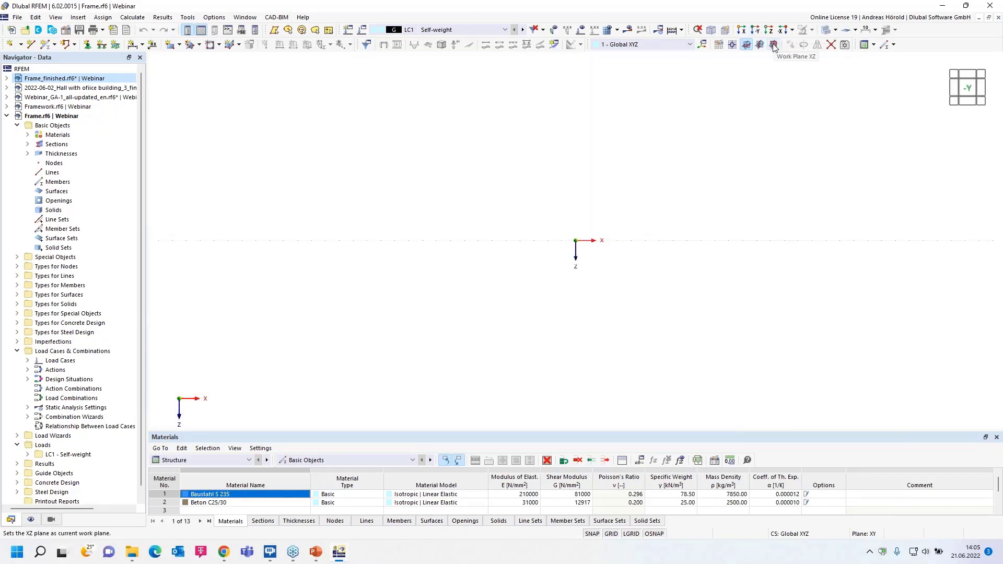
left_click(774, 45)
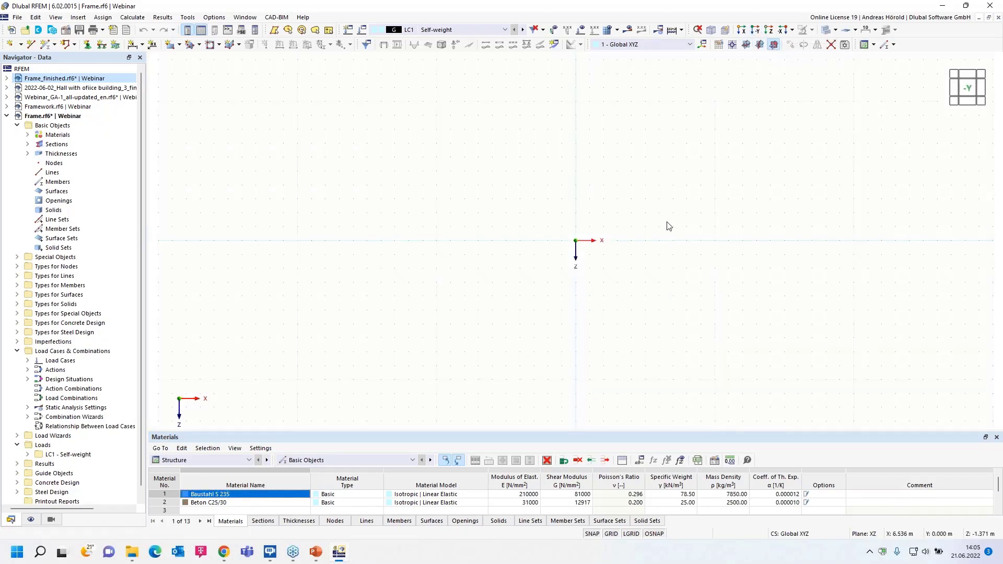
middle_click_drag(575, 250, 544, 309)
- Start a new single beam member and choose the standardized HE 200 A section from the EN 10365:2017 HE A series
left_click(45, 46)
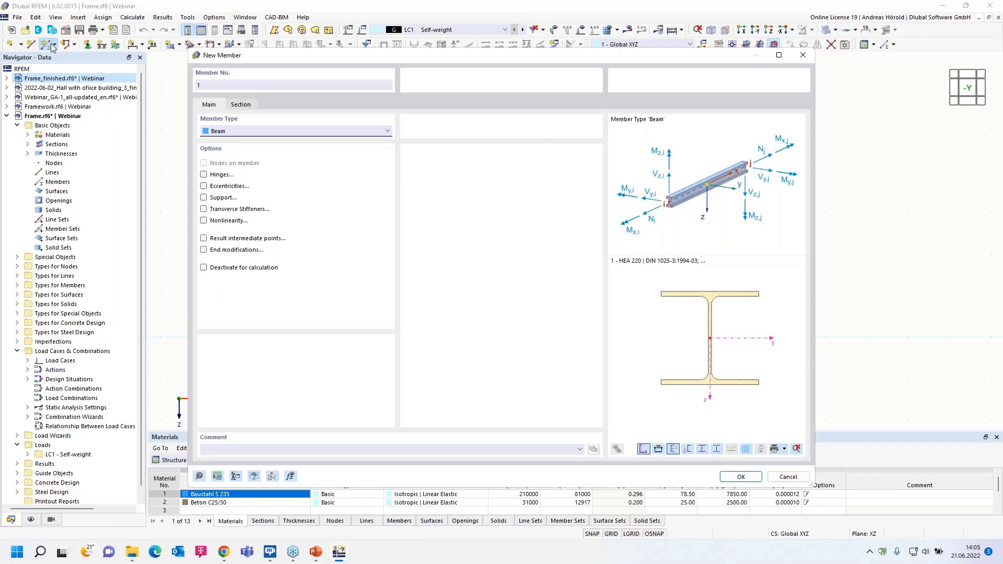
left_click(241, 106)
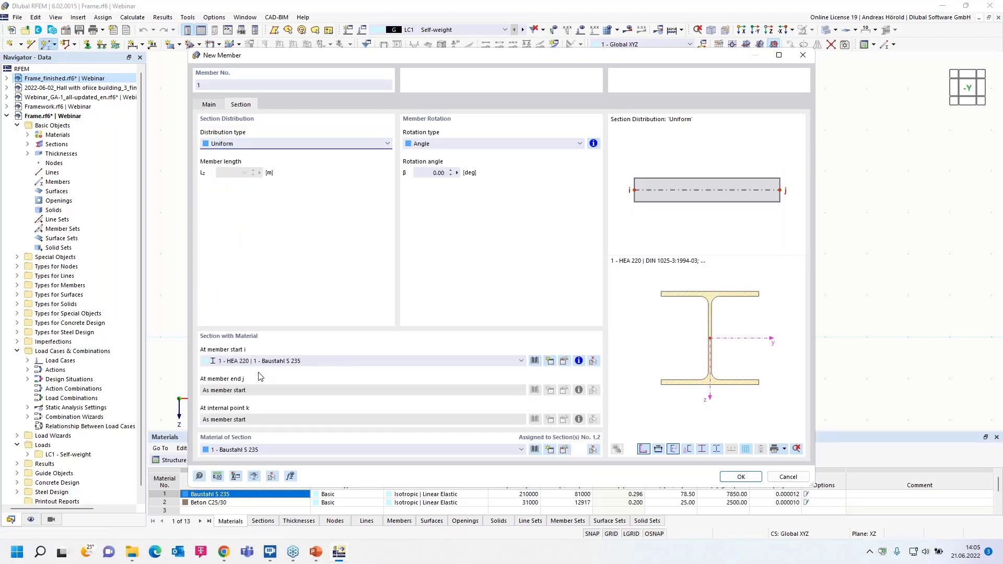
left_click(535, 360)
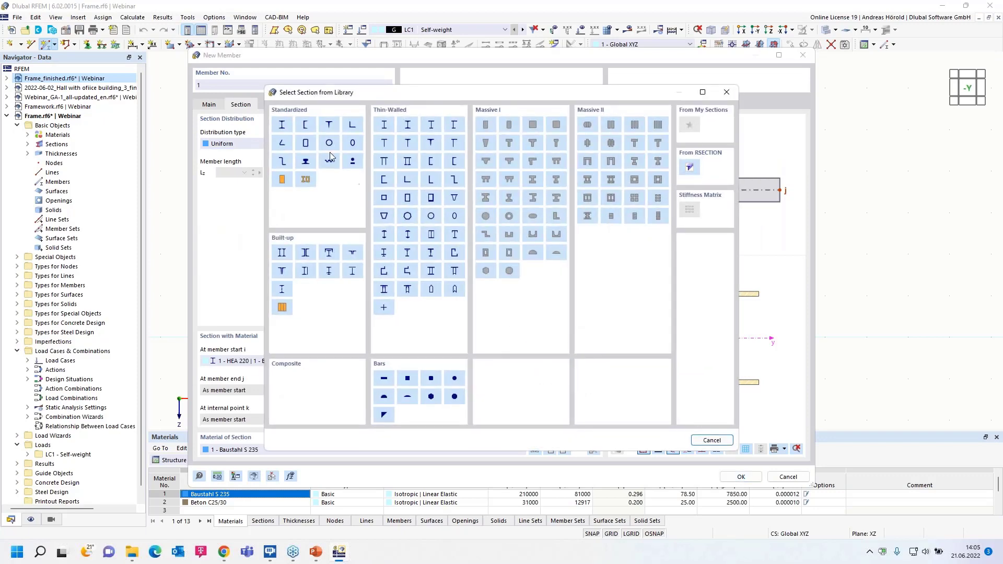
left_click(282, 126)
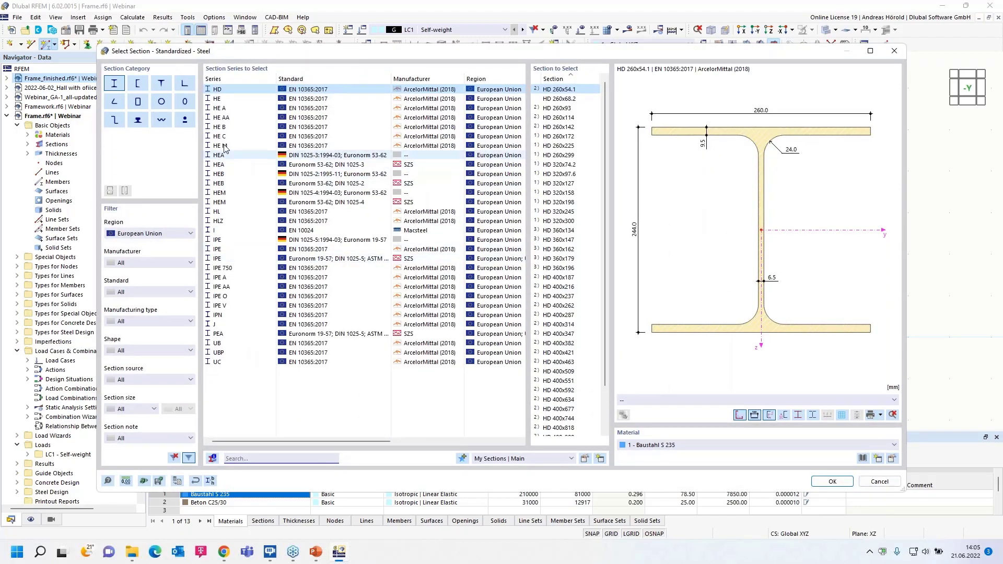
left_click(225, 109)
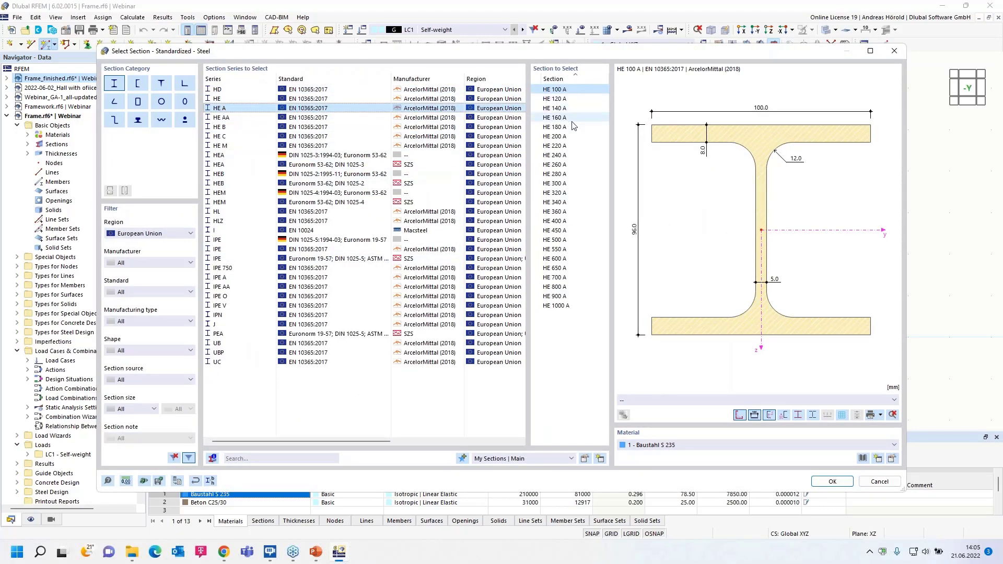
left_click(559, 136)
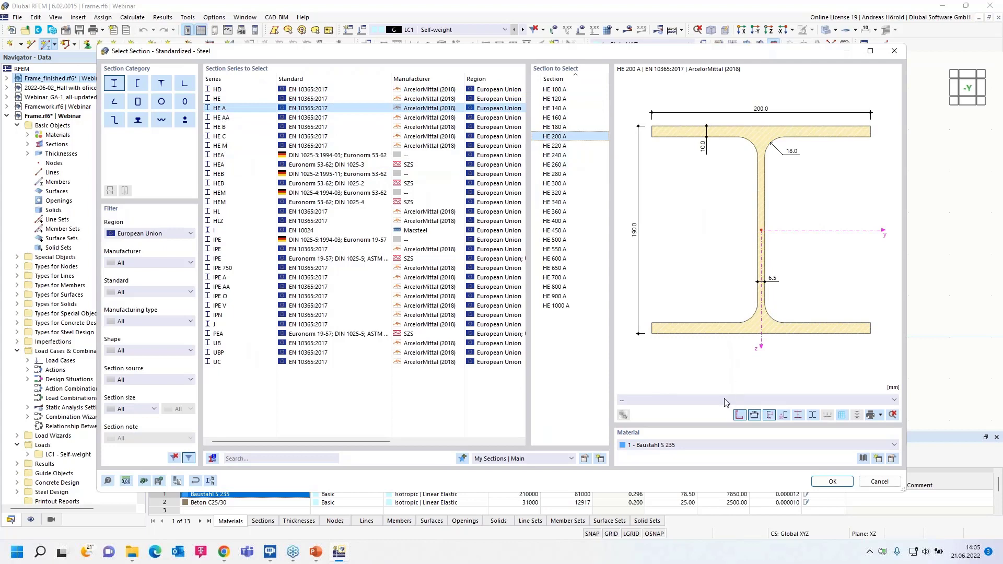
- Assign S235 from the Steel S series of EN 1993-1-1:2005-05 to the section and accept the new member's properties
left_click(892, 459)
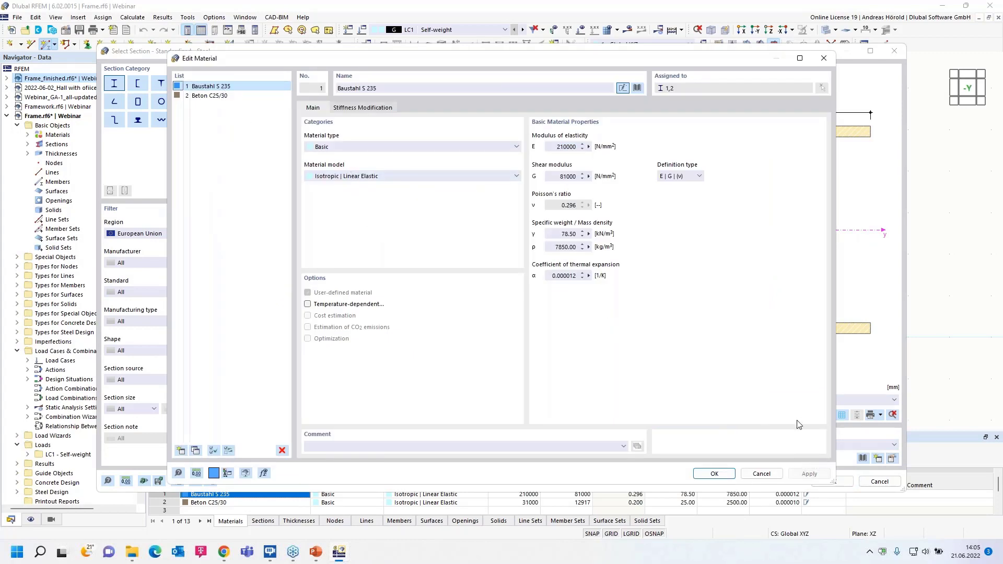
left_click(762, 474)
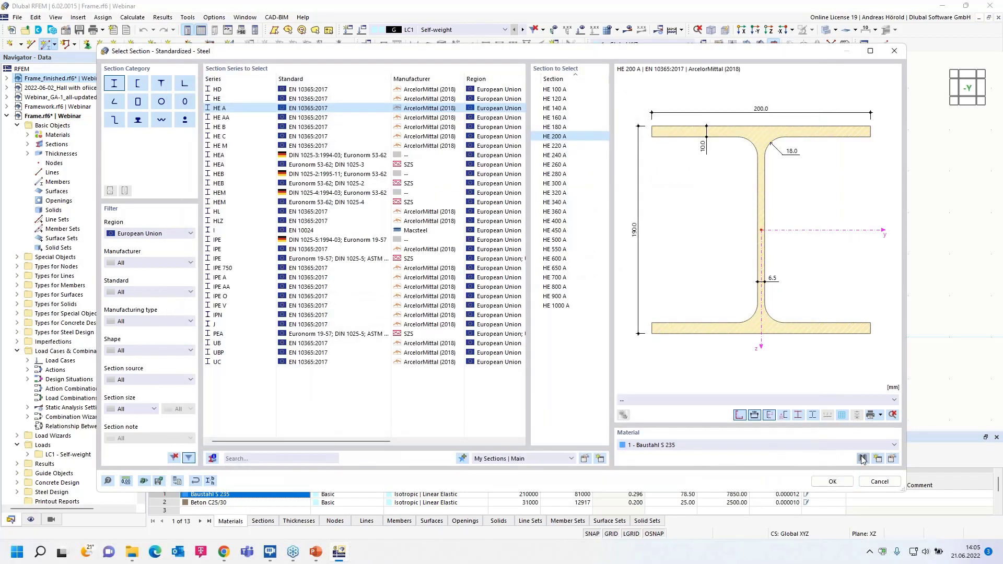
left_click(863, 458)
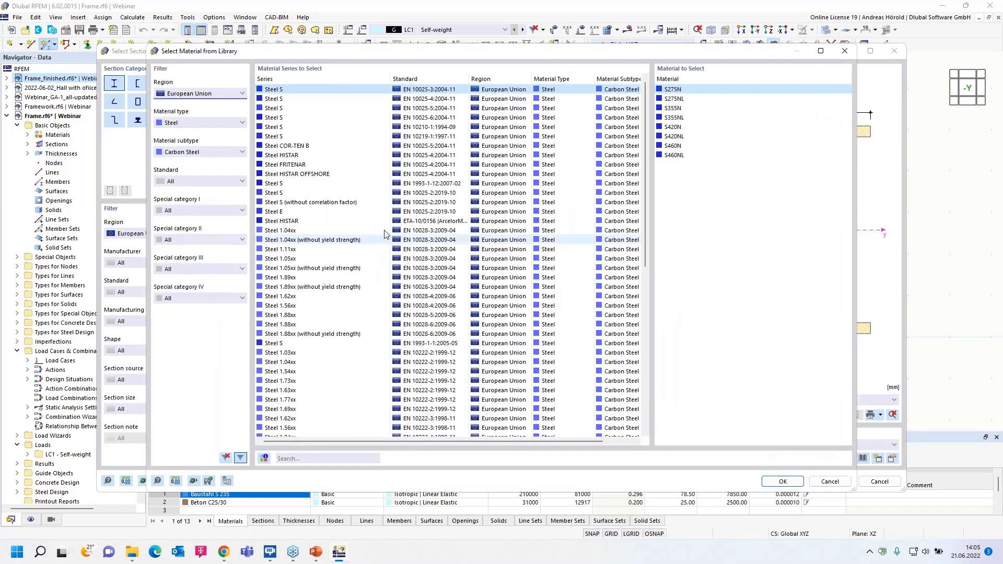
left_click(292, 343)
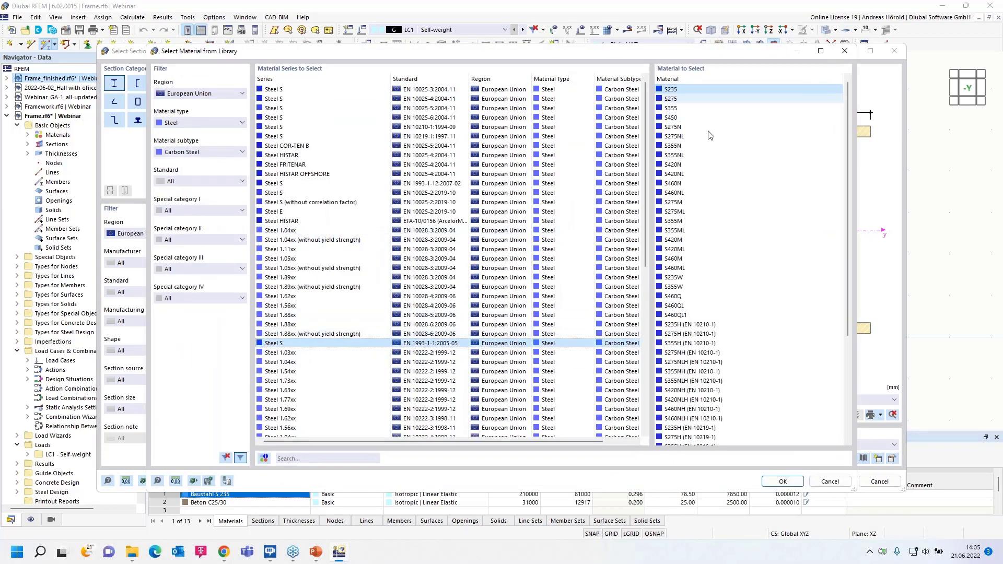
left_click(783, 481)
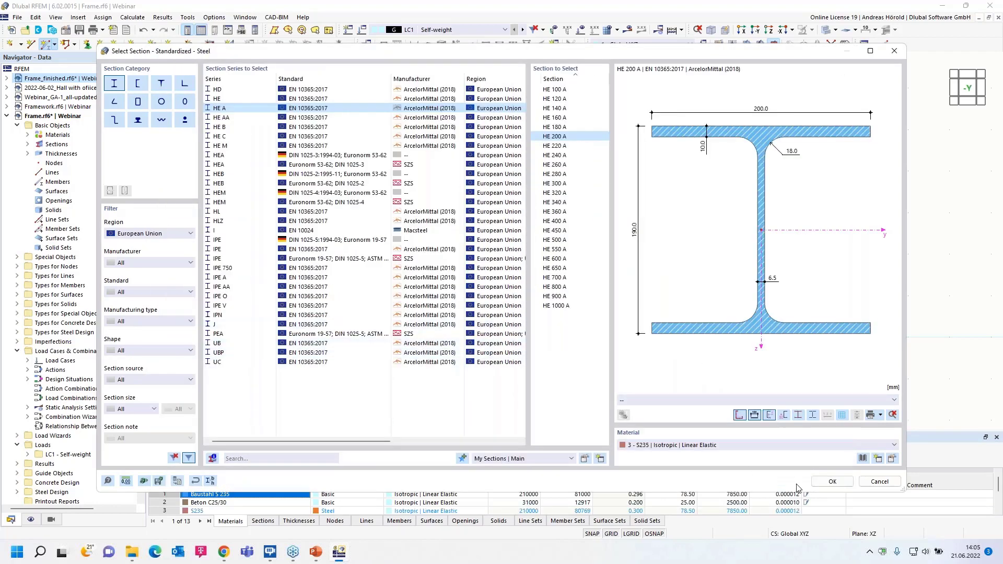
left_click(831, 482)
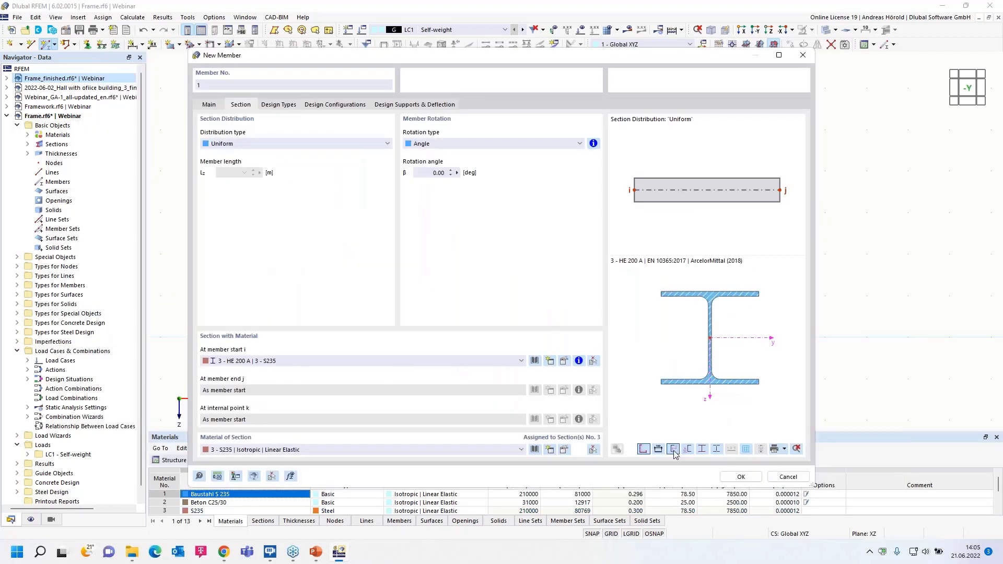
left_click(736, 478)
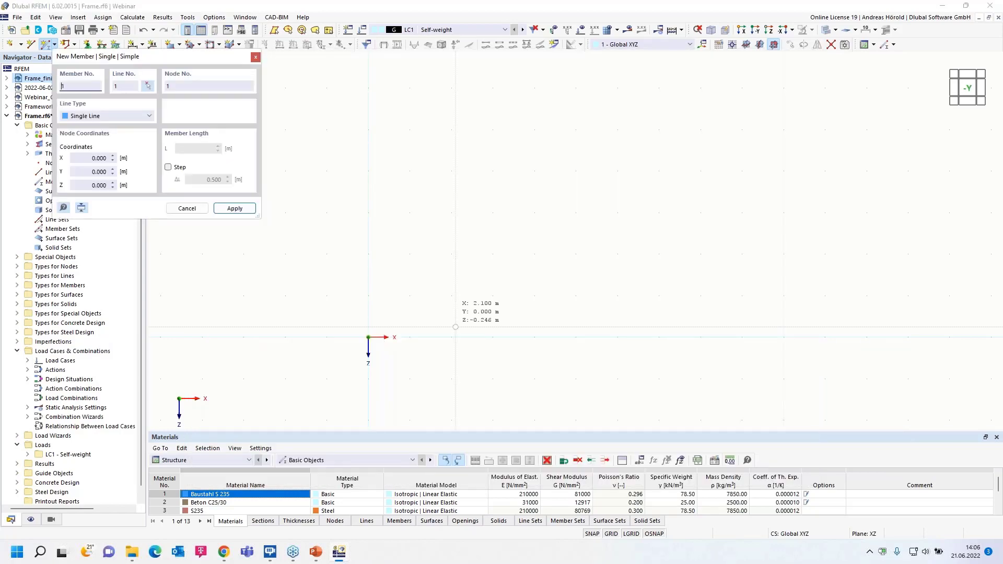
- Draw a 3 m vertical column up from the origin and a 4 m horizontal beam from its top in the positive X direction
left_click(369, 337)
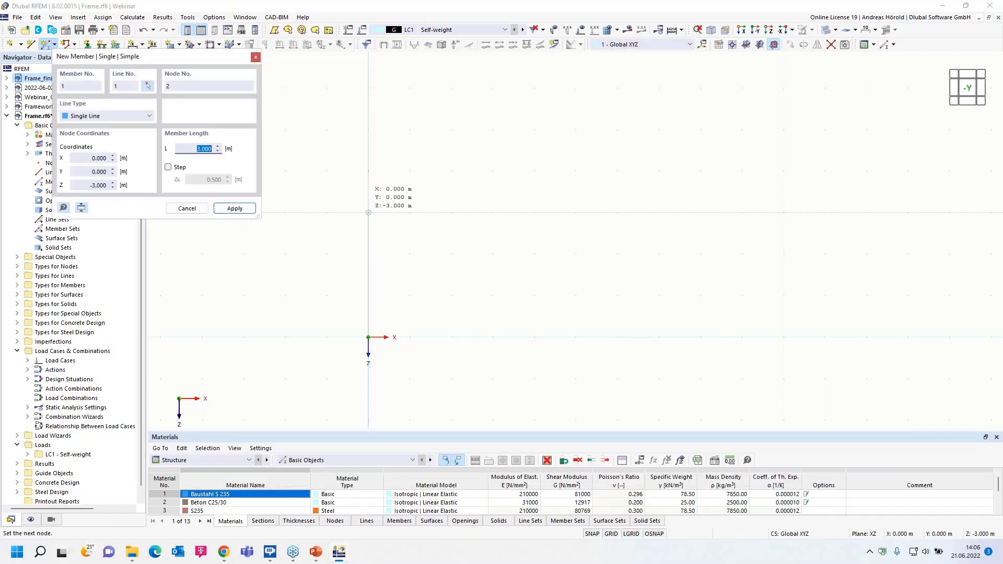
left_click(368, 212)
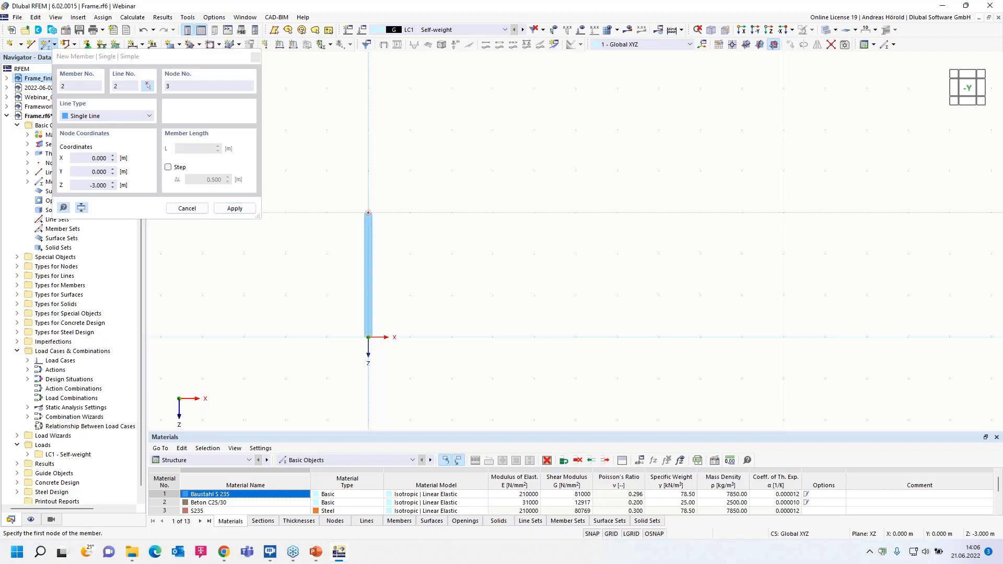
left_click(368, 213)
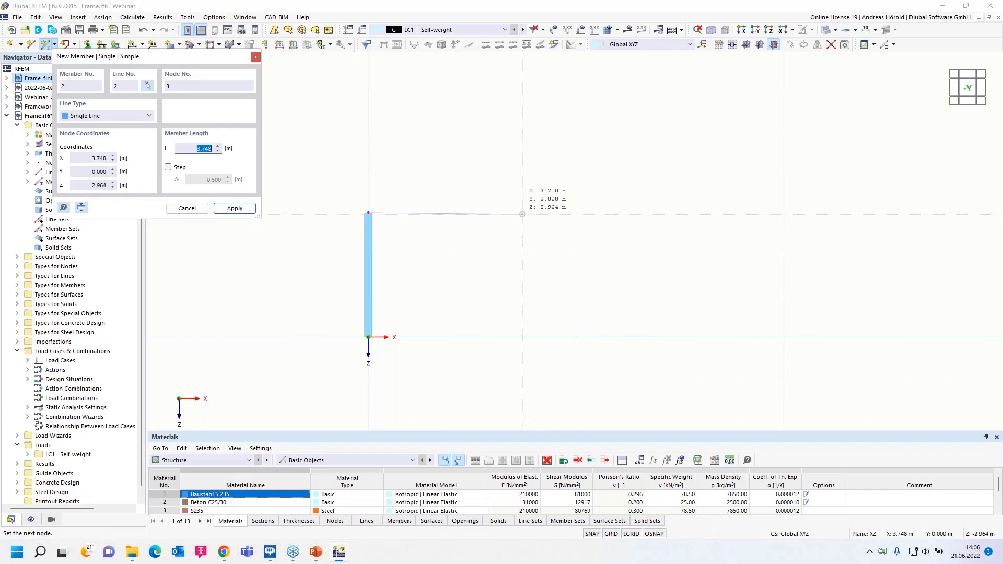
left_click(534, 212)
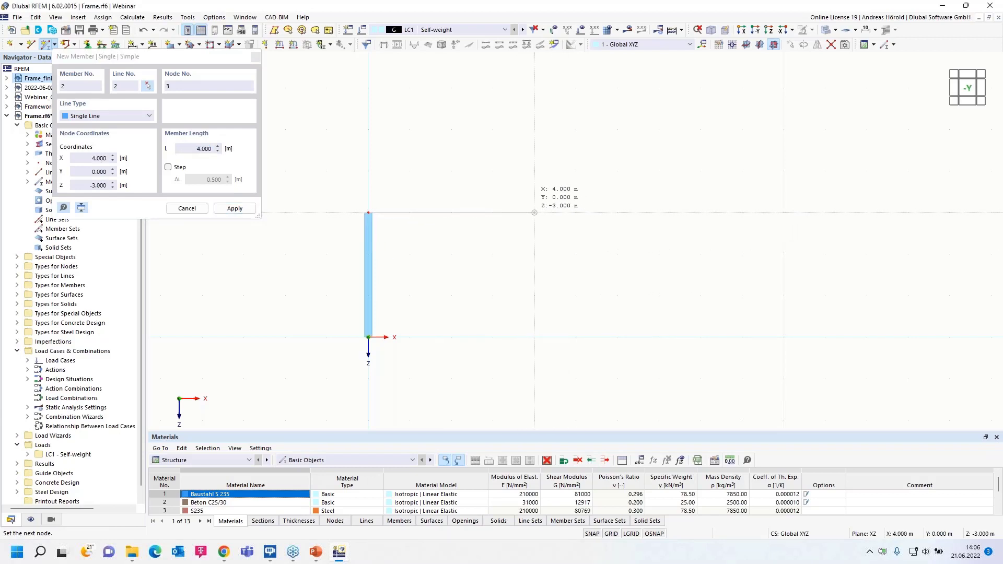
key("Escape")
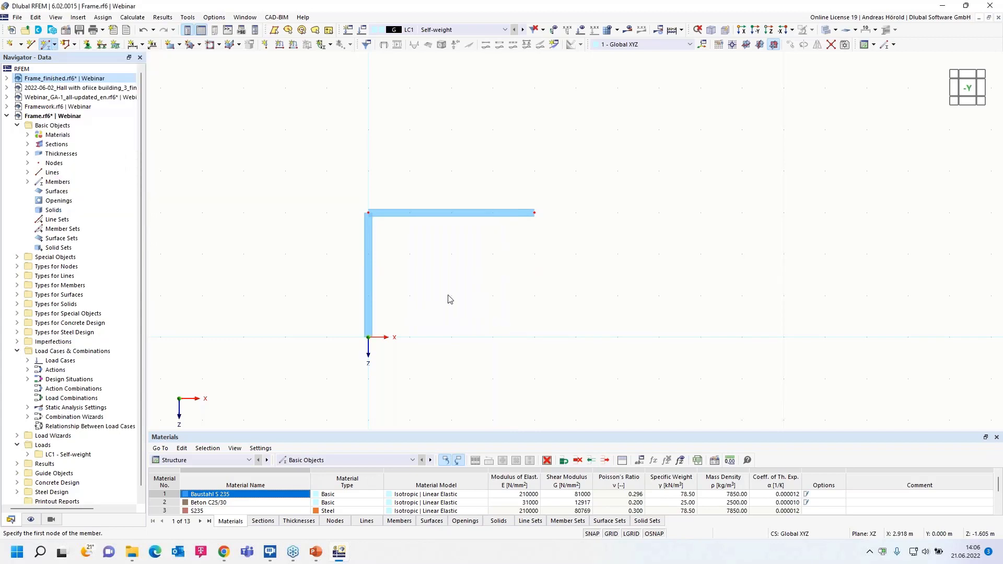
scroll(427, 309, "up", 3)
middle_click_drag(426, 309, 517, 303)
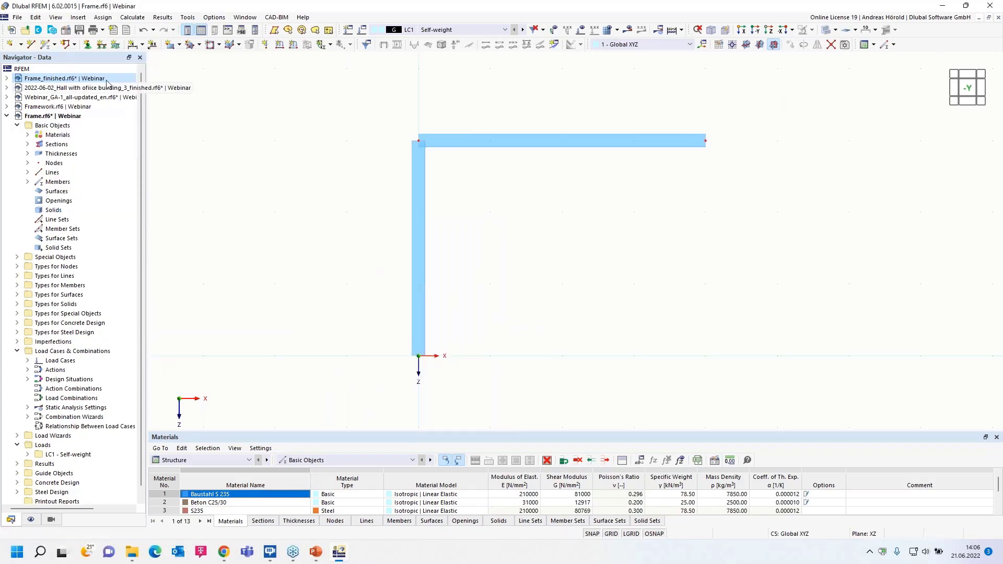
- Review the Fixed nodal support's conditions without changing them and assign this support to the column's base node
left_click(88, 45)
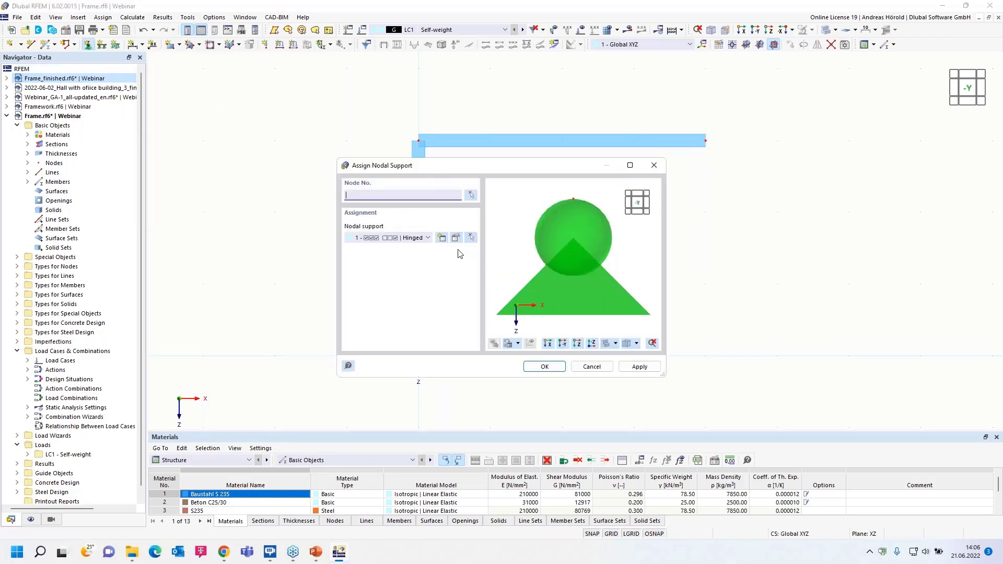
left_click(428, 238)
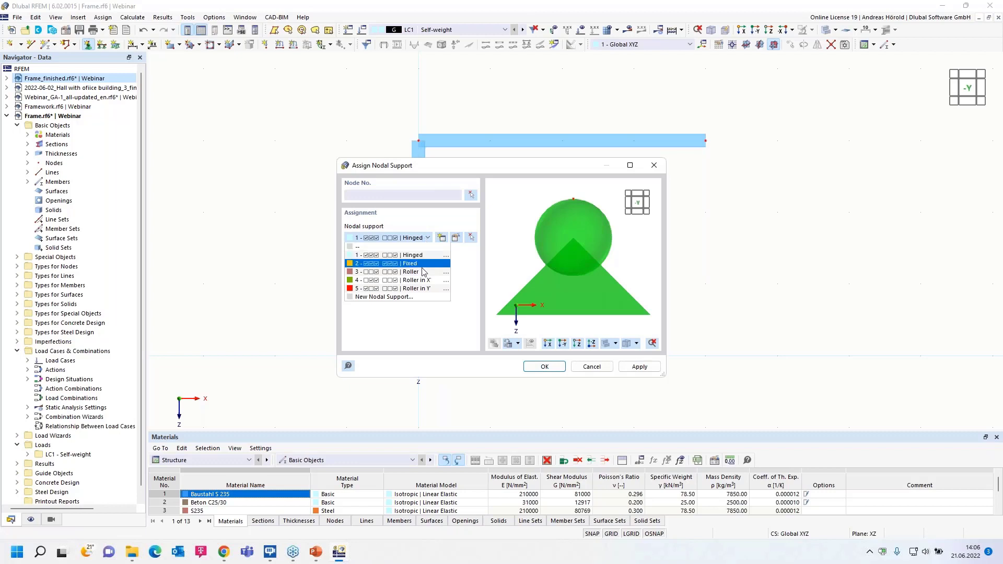
left_click(421, 264)
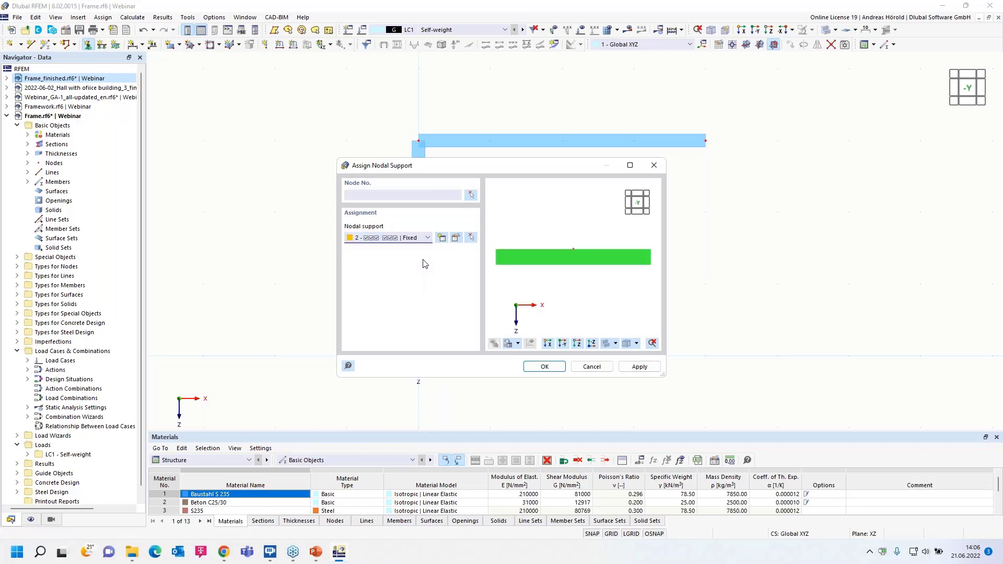
left_click(457, 238)
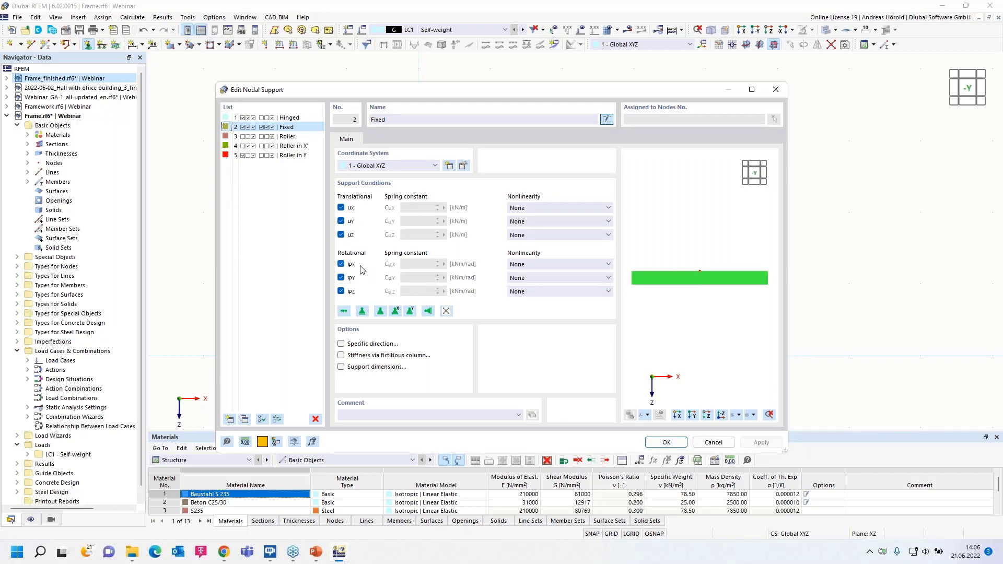
left_click(705, 442)
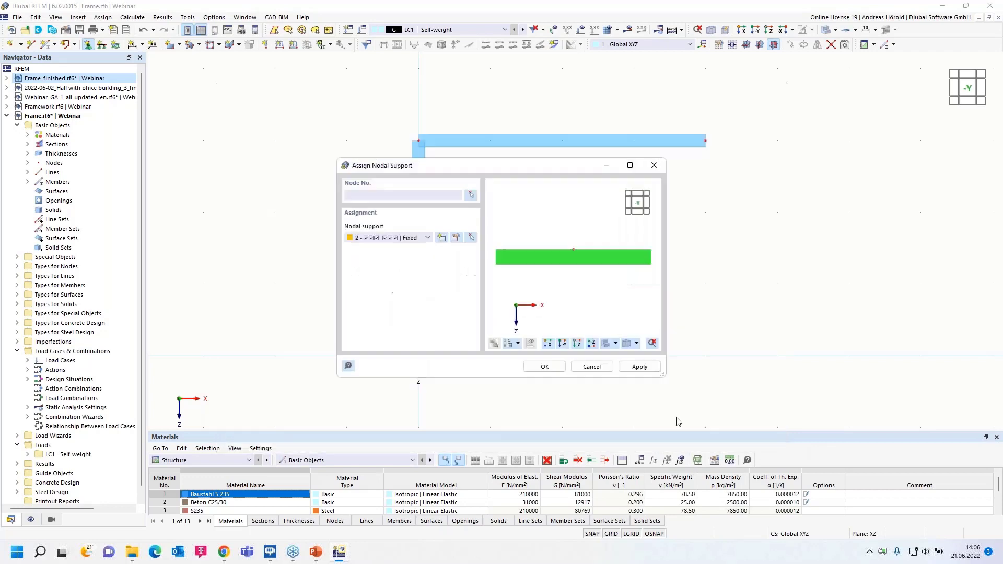
left_click(544, 367)
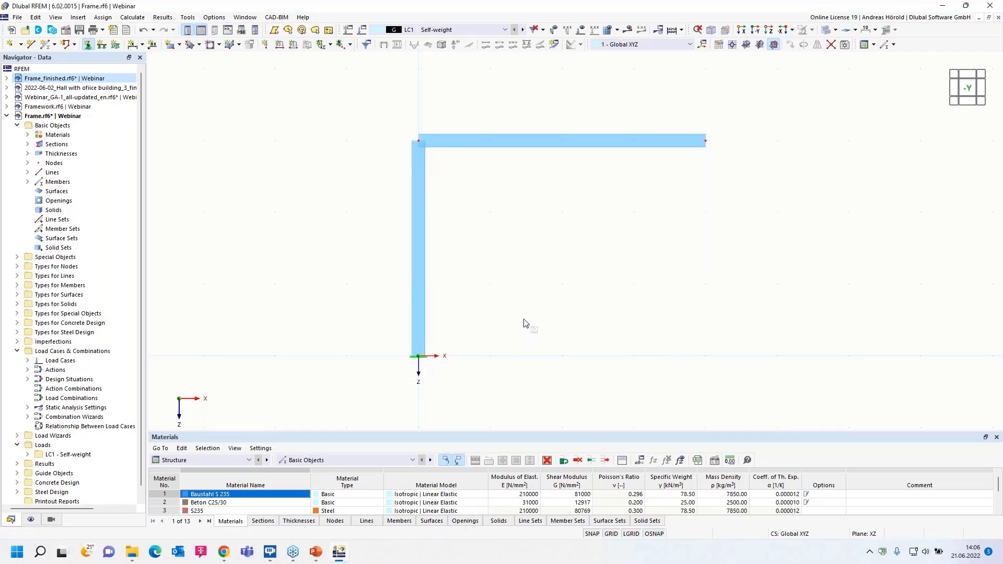
- Copy the column with its base support 4 m in the positive X direction to the beam's free end
left_click_drag(567, 269, 356, 387)
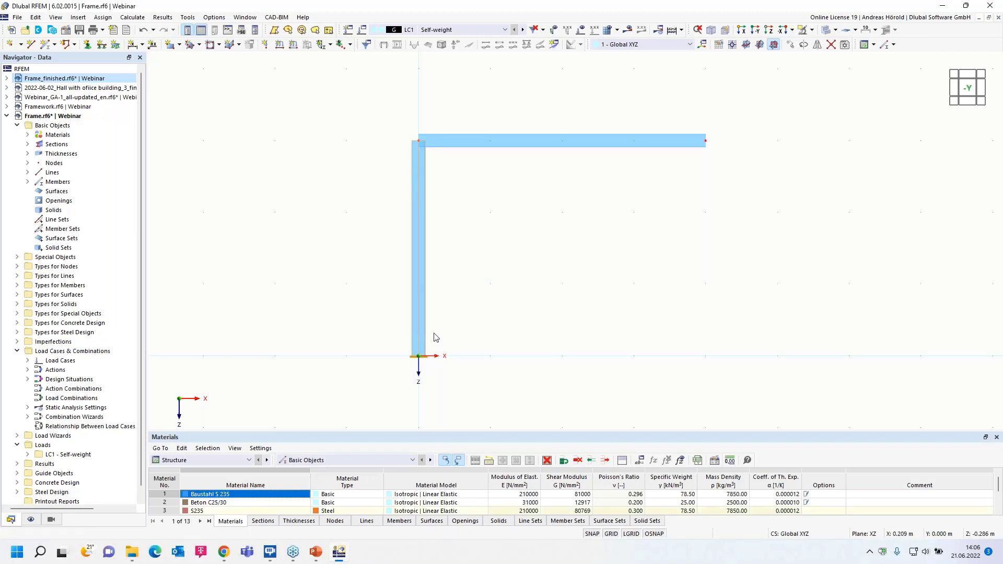
left_click_drag(418, 334, 706, 360, "ctrl")
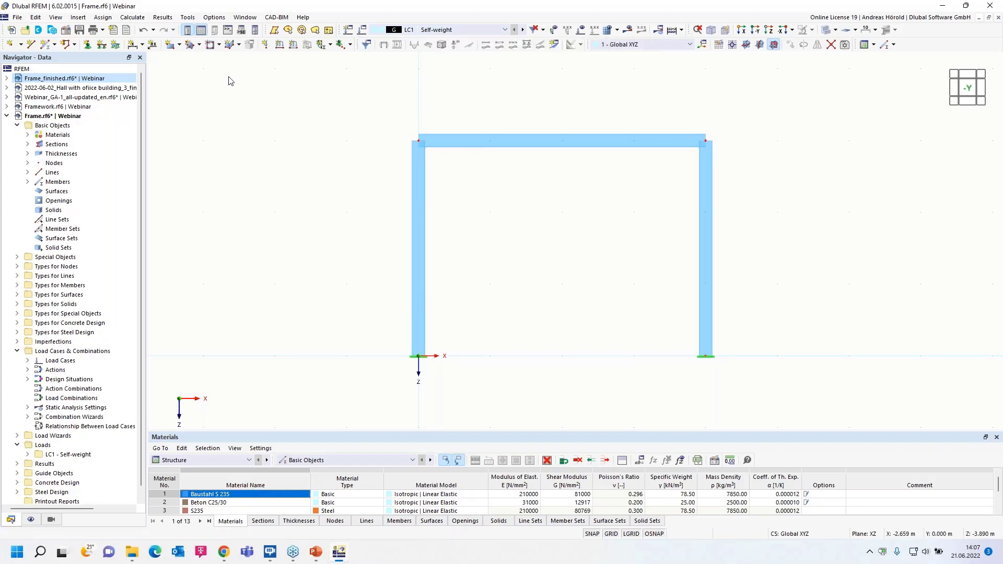
- Apply a uniform 1 kN/m member load in global Z to the horizontal beam in load case LC1 Self-weight
left_click(293, 46)
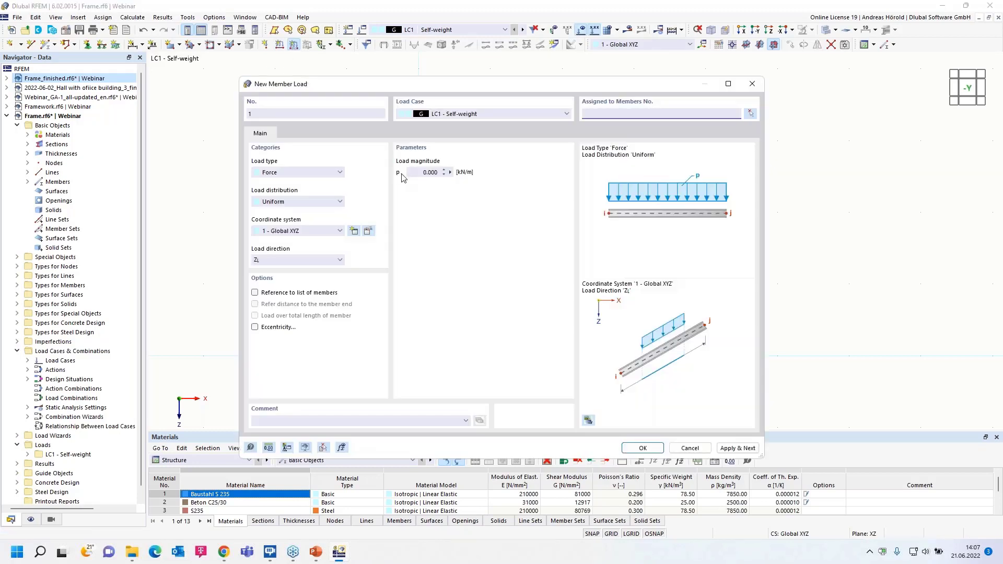
left_click(419, 173)
type("1")
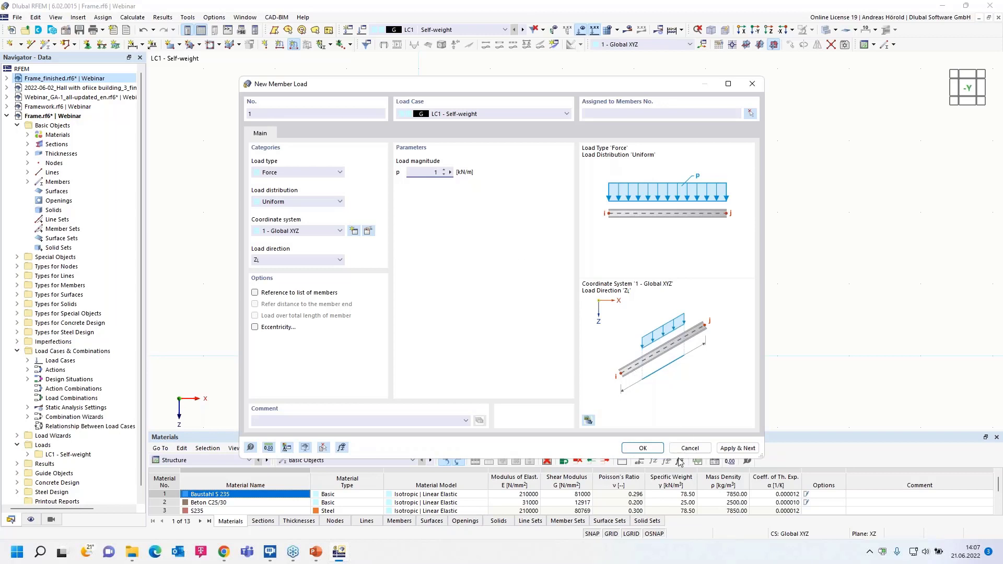
left_click(643, 449)
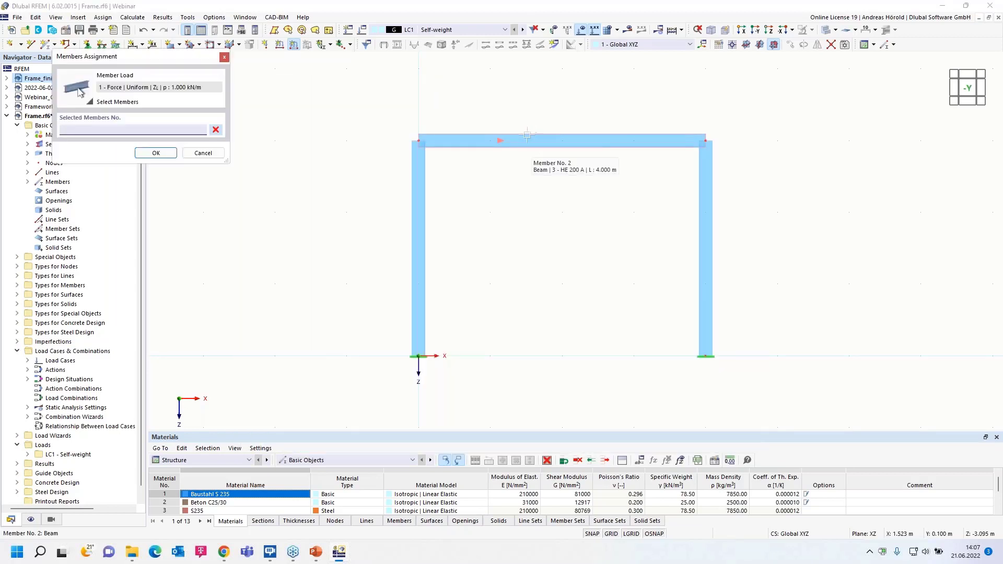
left_click(156, 152)
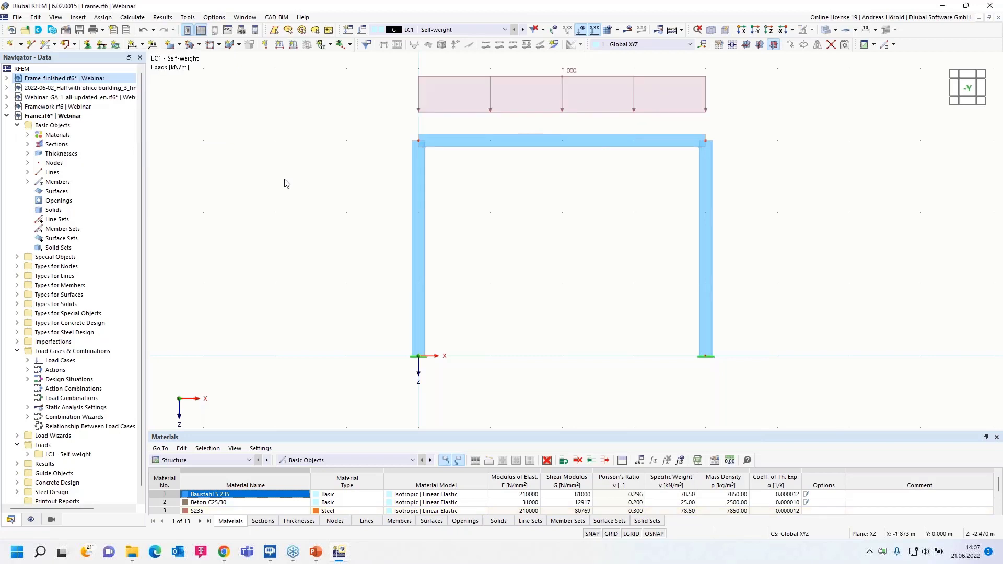
- Create load case LC2 named Snow with the action category Snow/Ice loads - H <= 1000 m
middle_click_drag(367, 114, 343, 155)
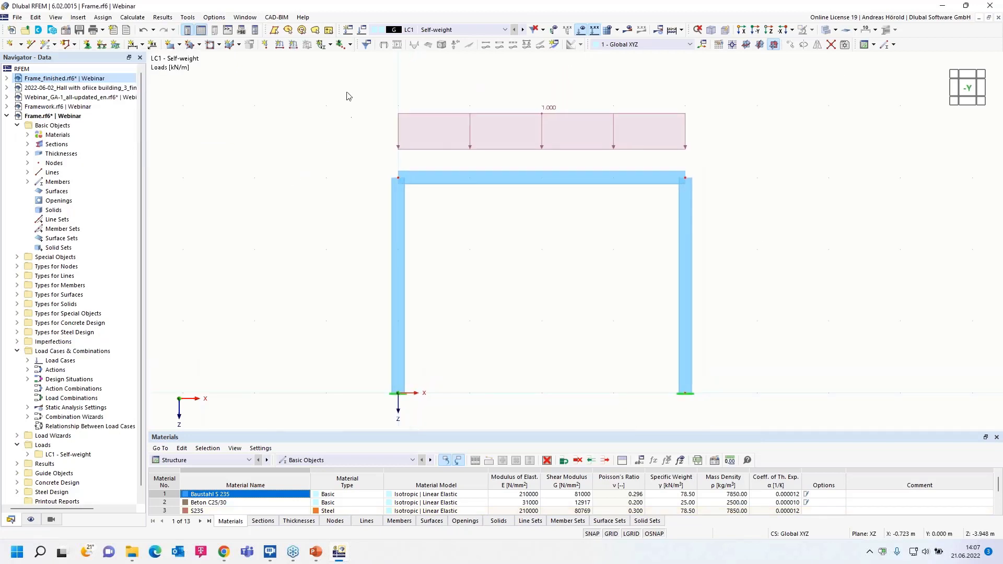
left_click(346, 31)
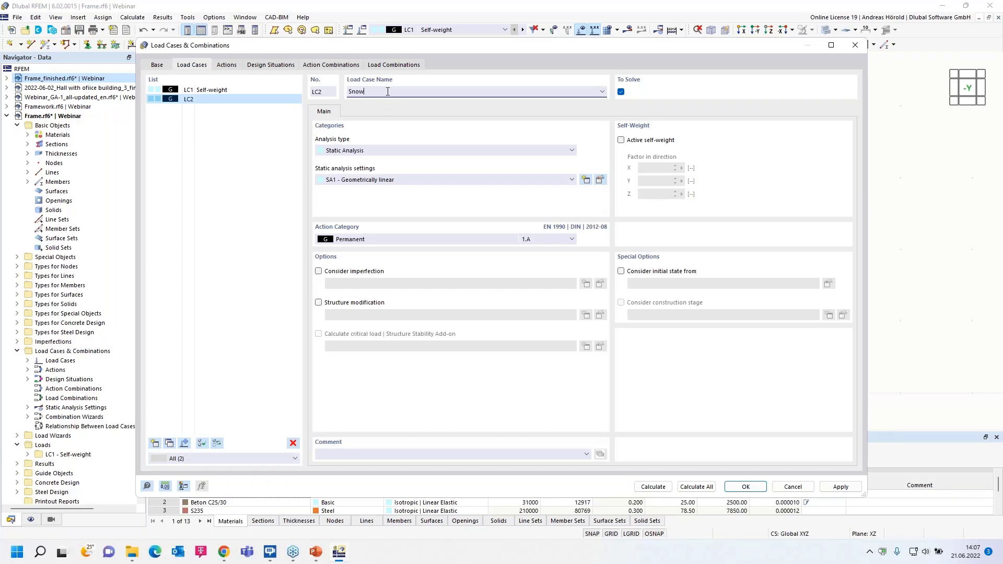
left_click(406, 239)
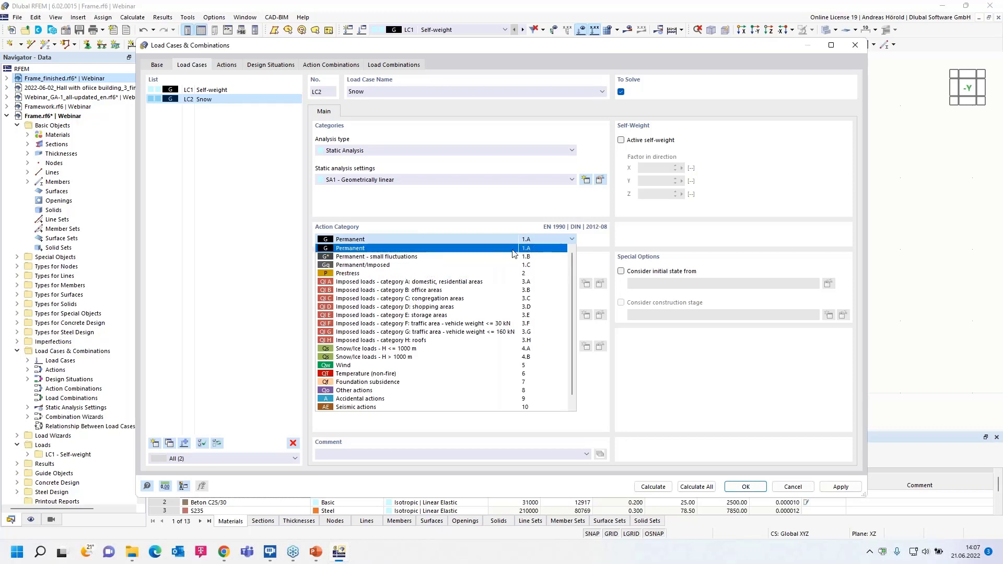
left_click(431, 349)
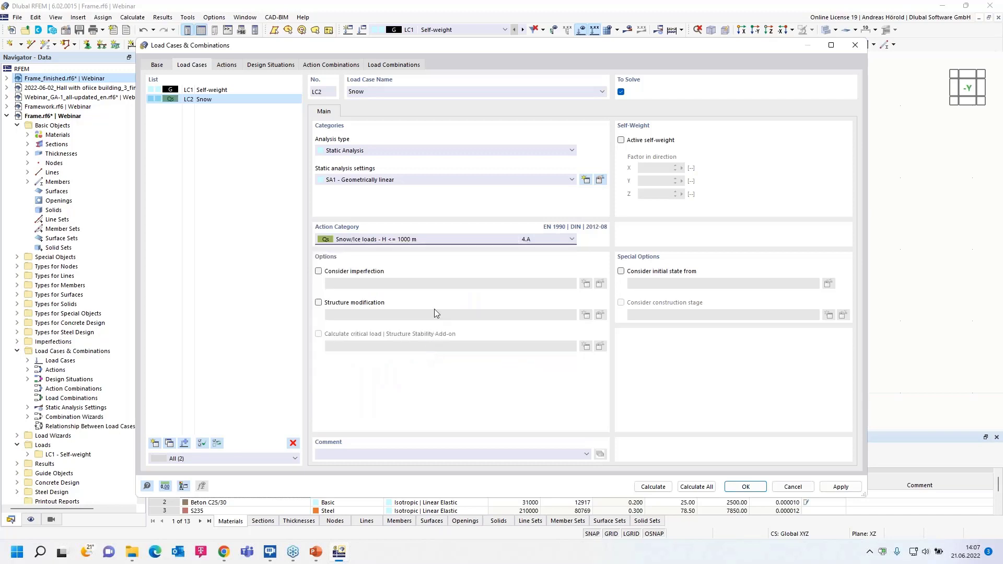
left_click(744, 487)
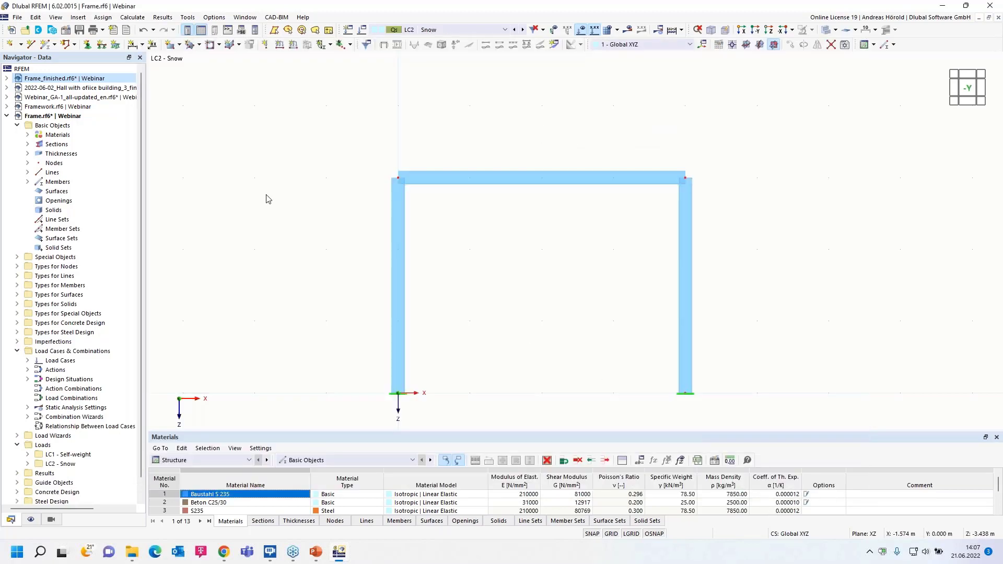
- Apply a uniform 3 kN/m member load in global Z to the horizontal beam in the Snow load case
left_click(293, 44)
left_click(428, 171)
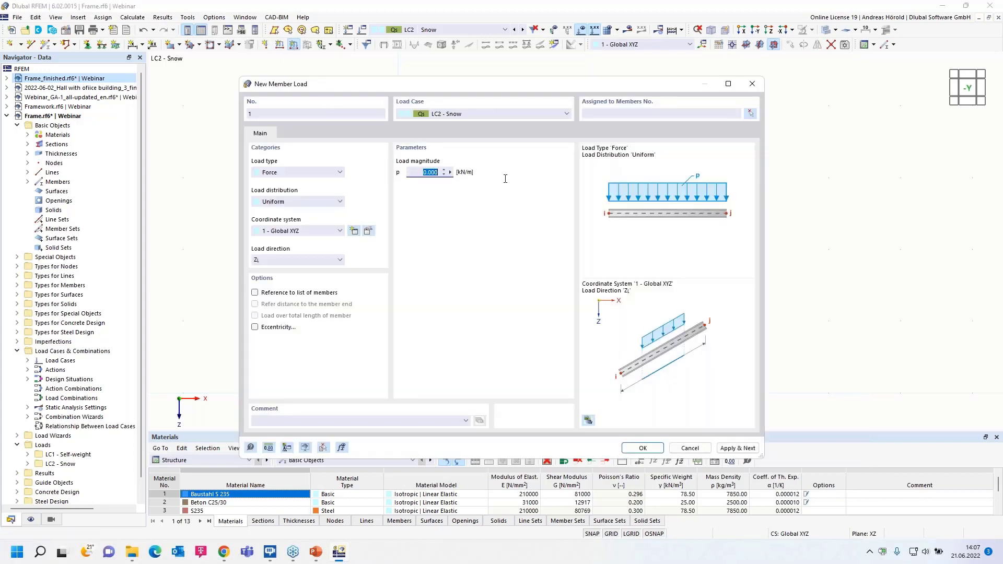
type("3")
left_click(643, 448)
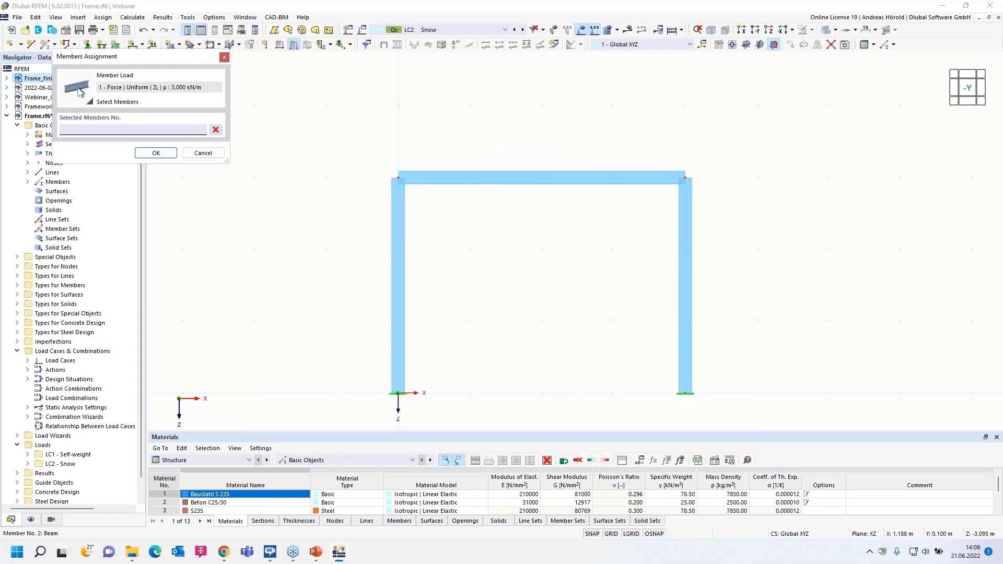
left_click(490, 180)
left_click(143, 152)
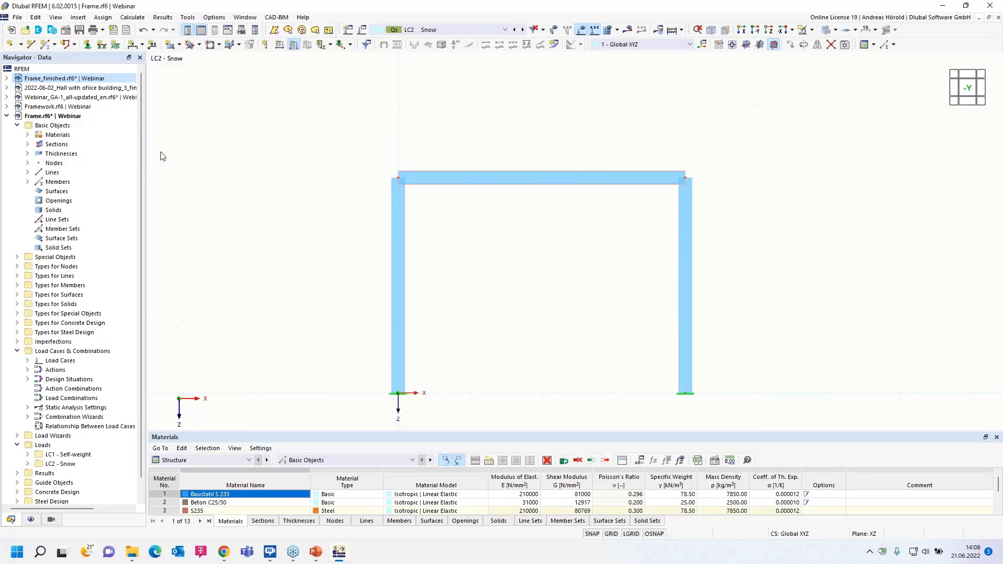
- Create load case LC3 named Wind +x with the action category Wind
left_click(349, 31)
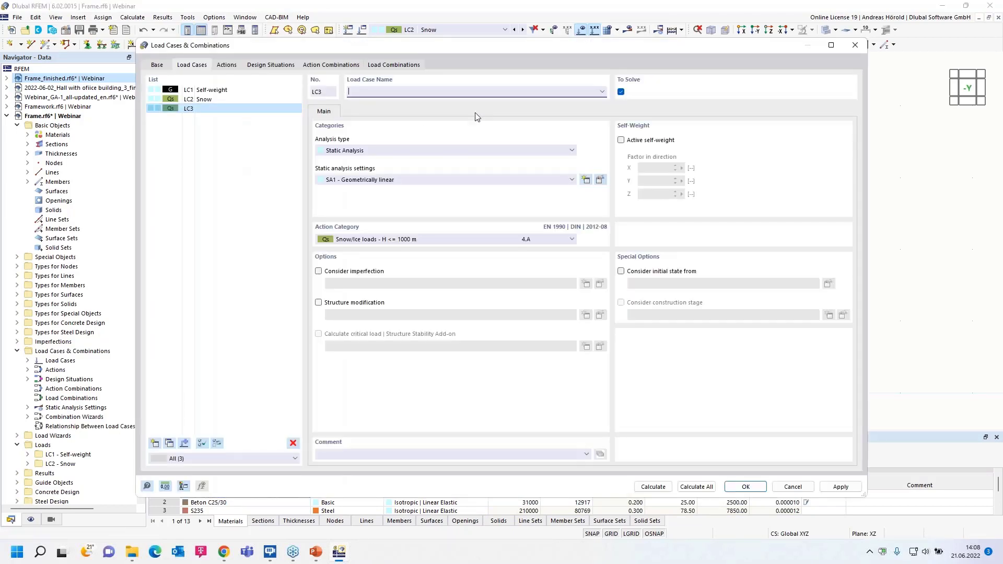
type("Wind +x")
left_click(437, 240)
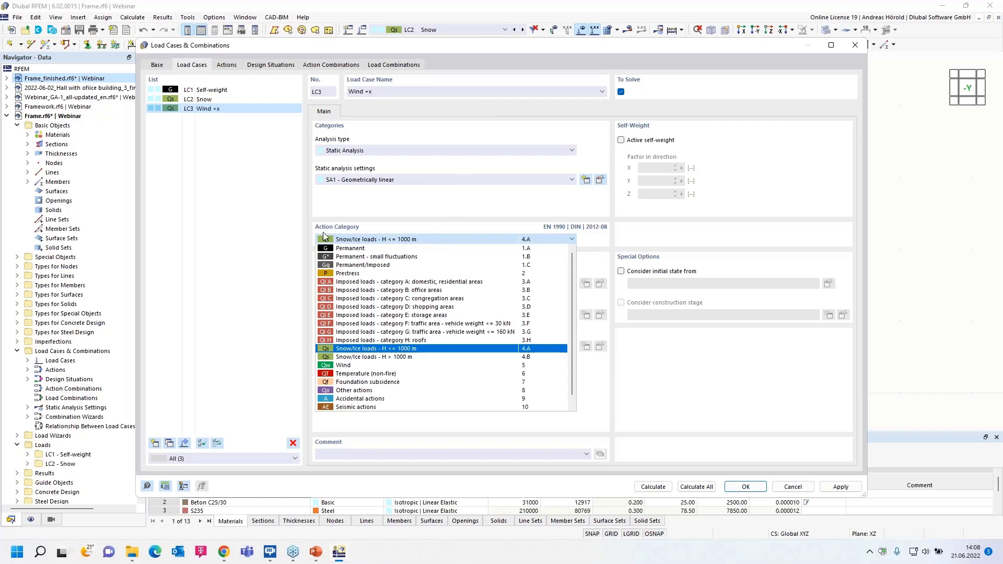
left_click(385, 365)
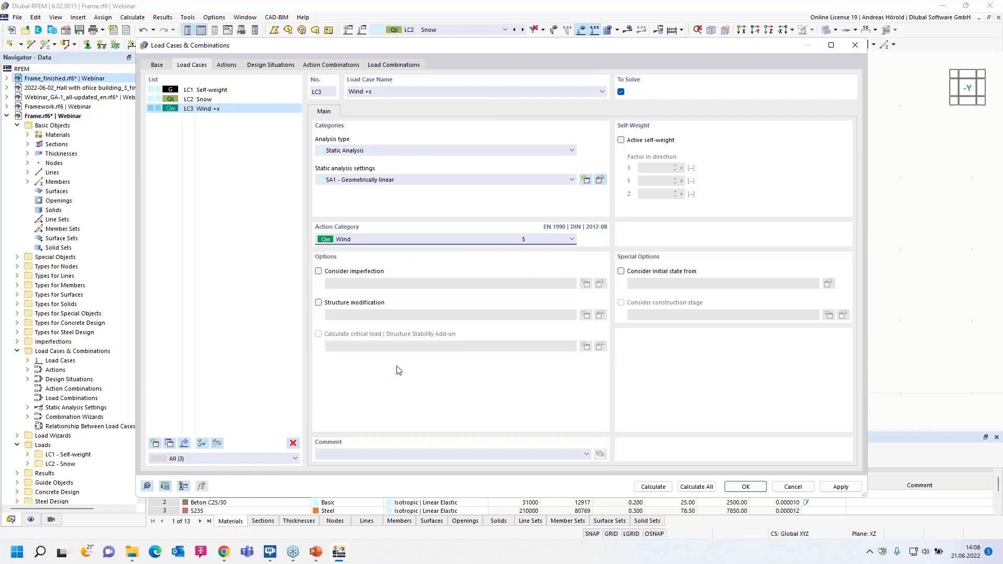
left_click(744, 487)
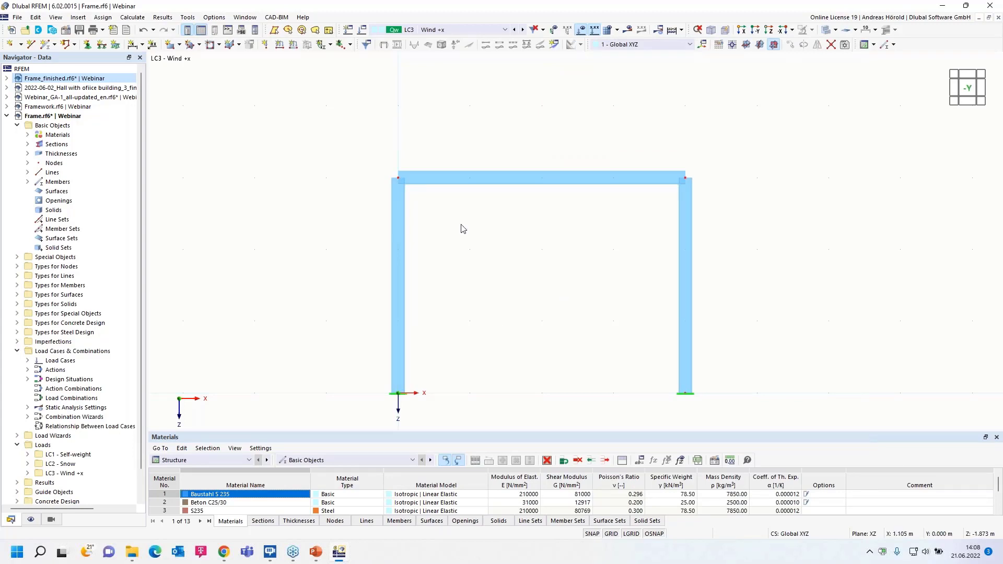
- Apply a uniform 2 kN/m member load in global X on true length to the column at the origin in Wind +x
left_click(294, 46)
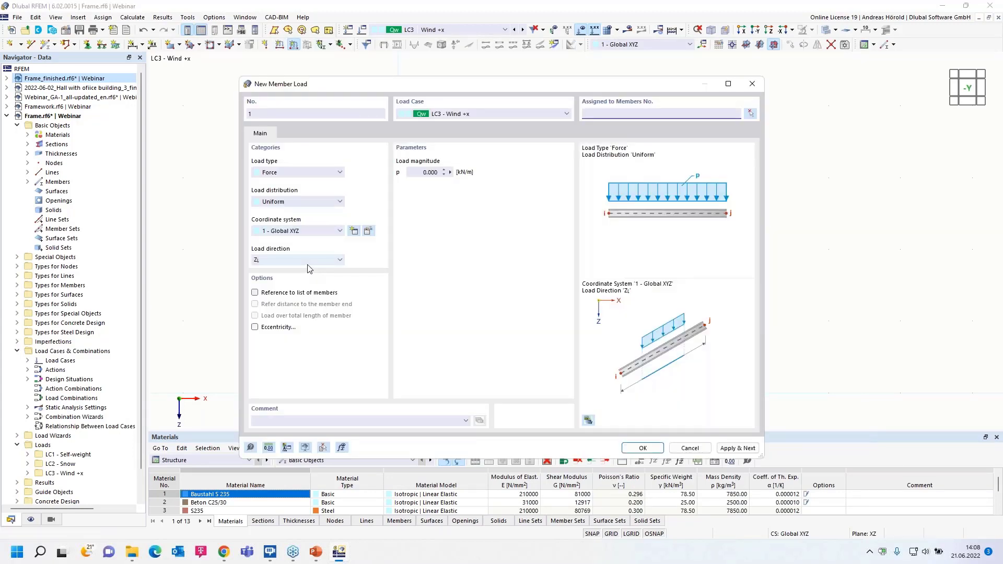
left_click(307, 260)
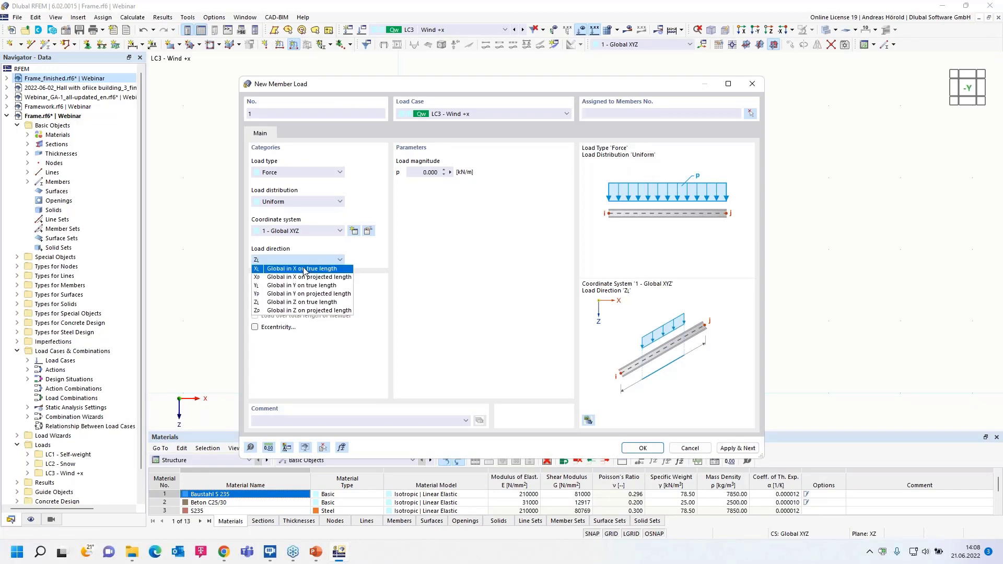
left_click(304, 270)
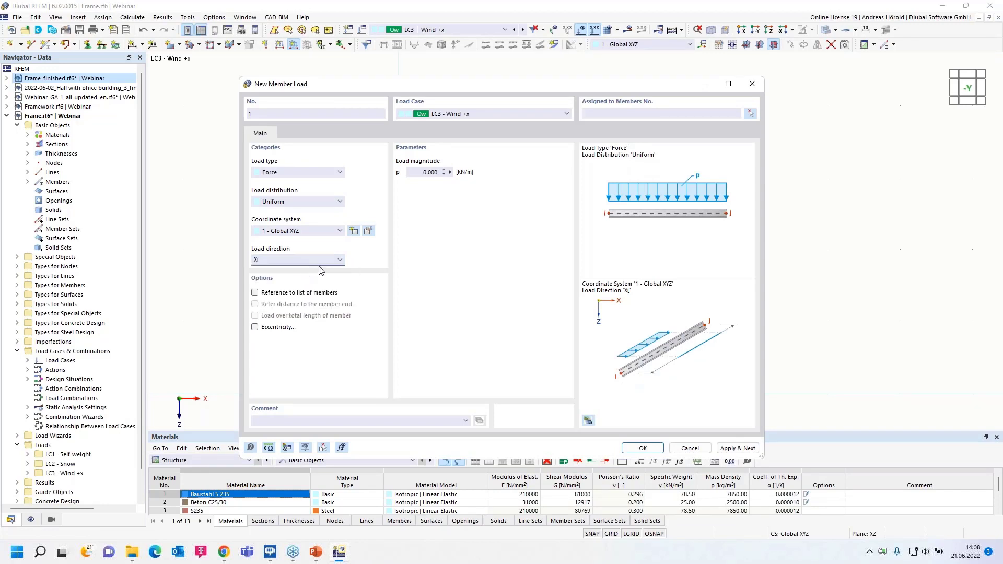
left_click(428, 173)
type("2")
left_click(635, 450)
left_click(398, 267)
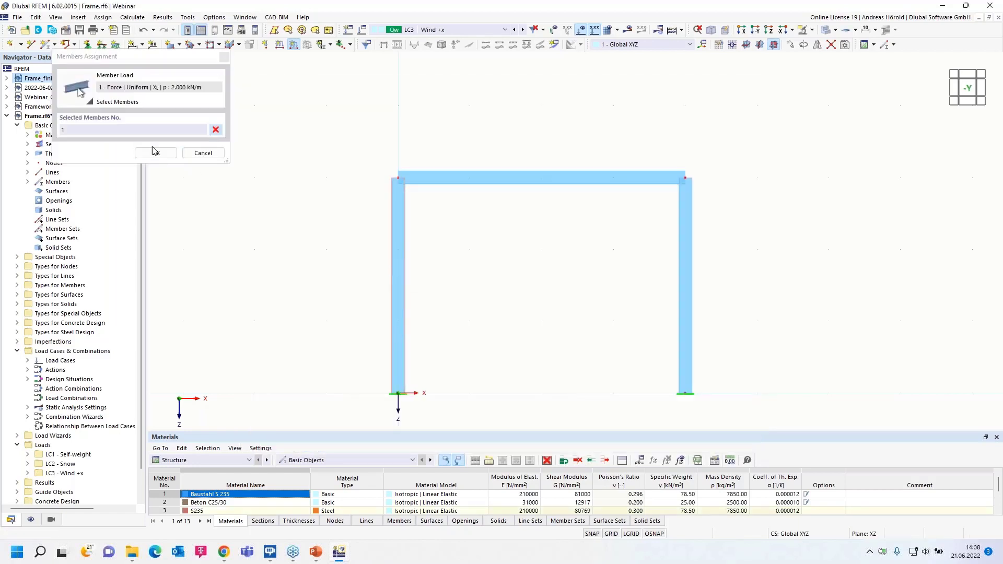
left_click(156, 153)
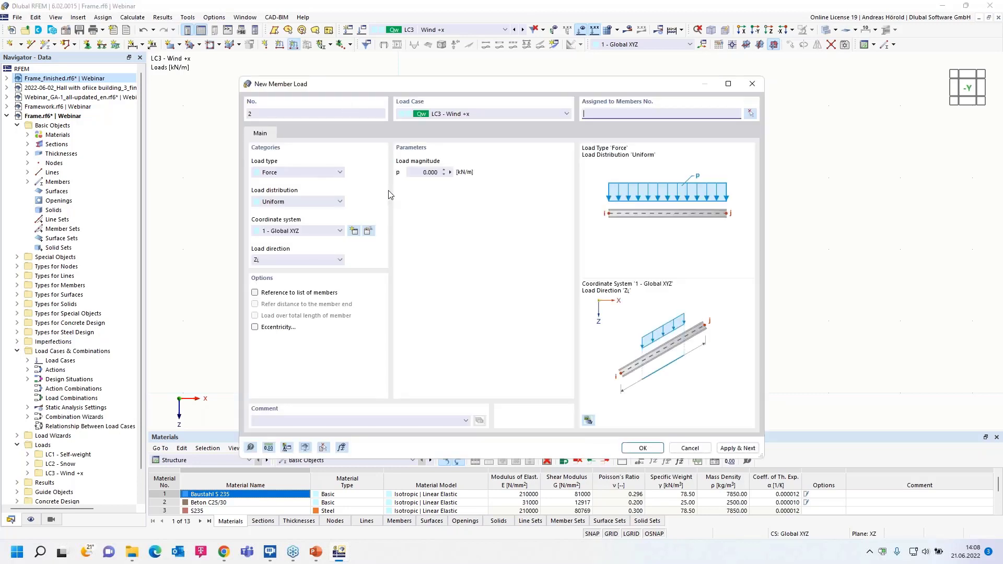
- Apply a uniform 1 kN/m member load in global X on true length to the copied column in Wind +x
left_click(270, 264)
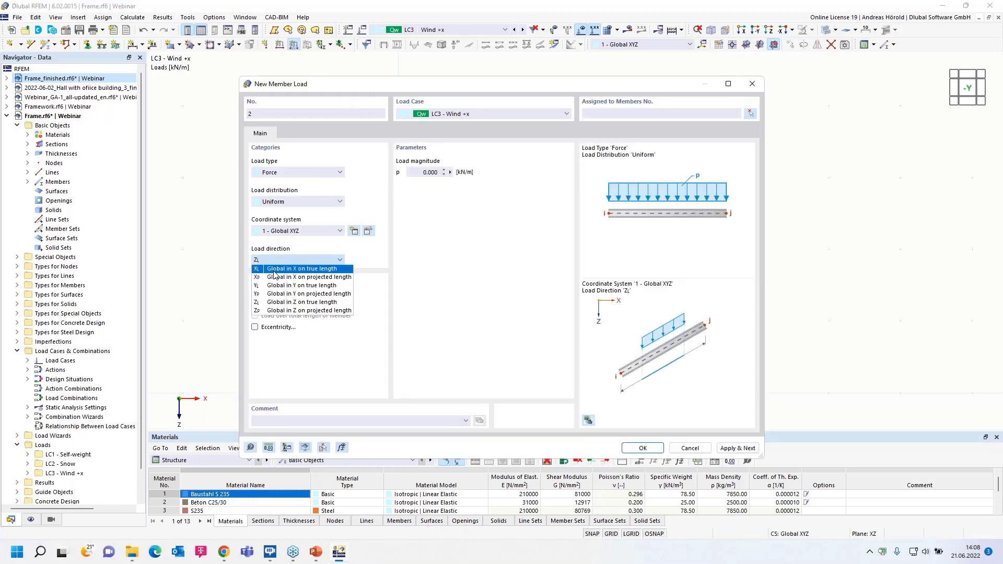
left_click(277, 269)
left_click(430, 172)
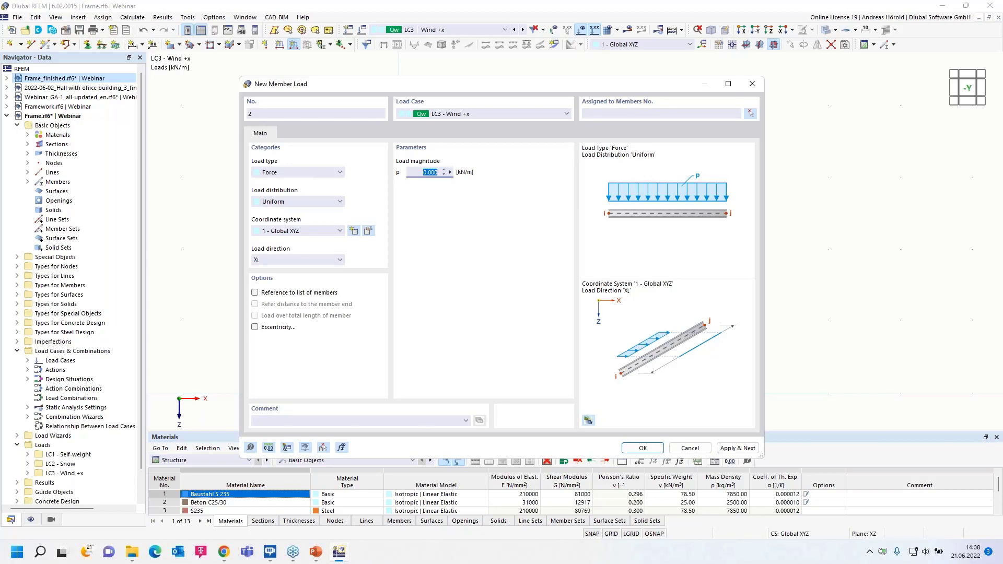
type("1")
left_click(642, 448)
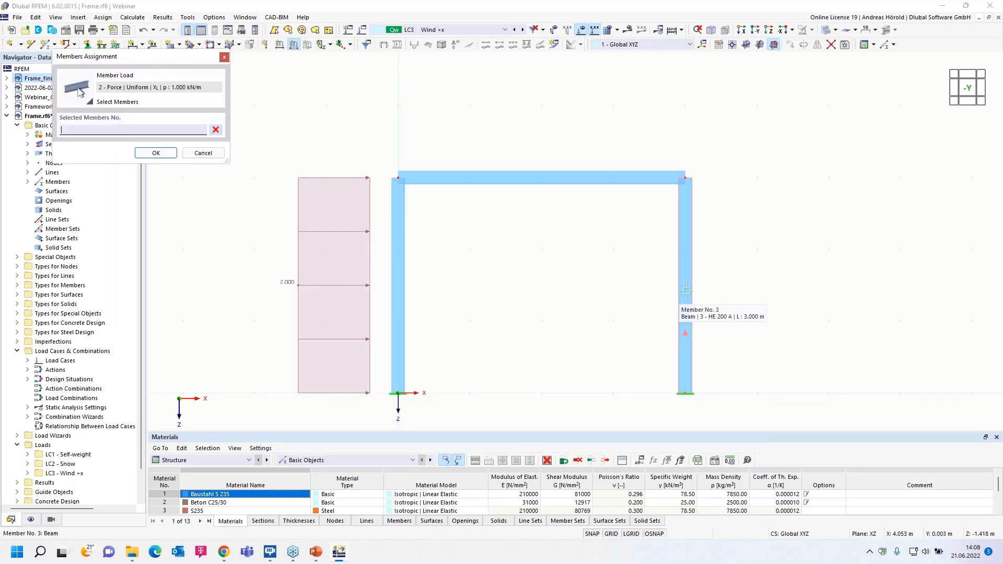
left_click(685, 314)
left_click(154, 153)
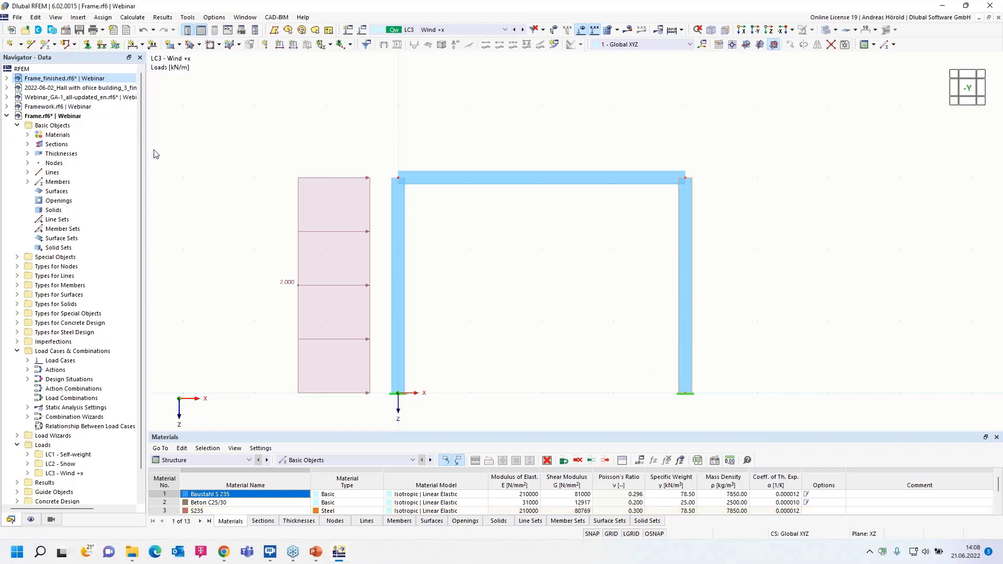
- Copy the Wind +x load case and name the copy Wind +x, with wind suction
middle_click_drag(475, 142, 442, 105)
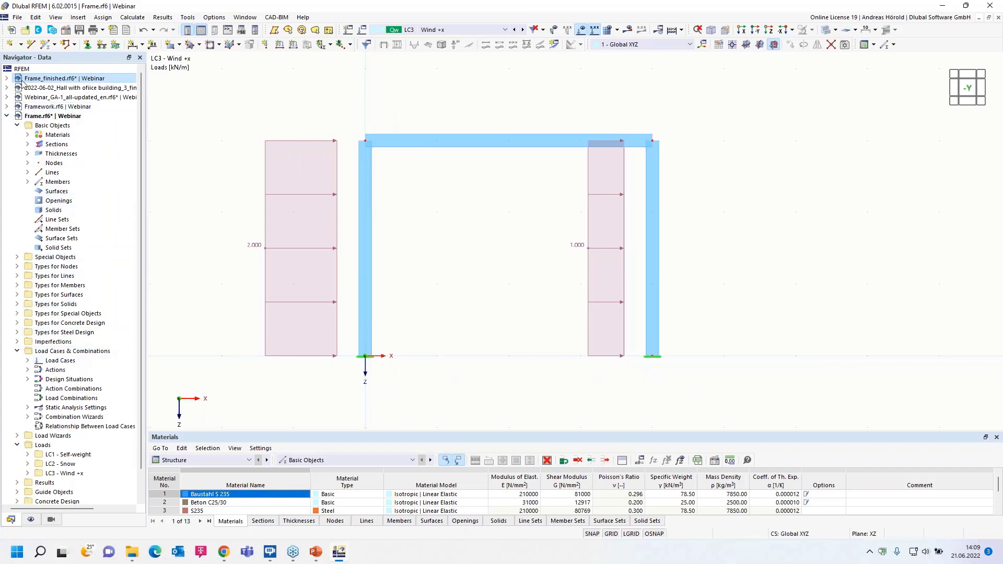
right_click(60, 354)
left_click(127, 361)
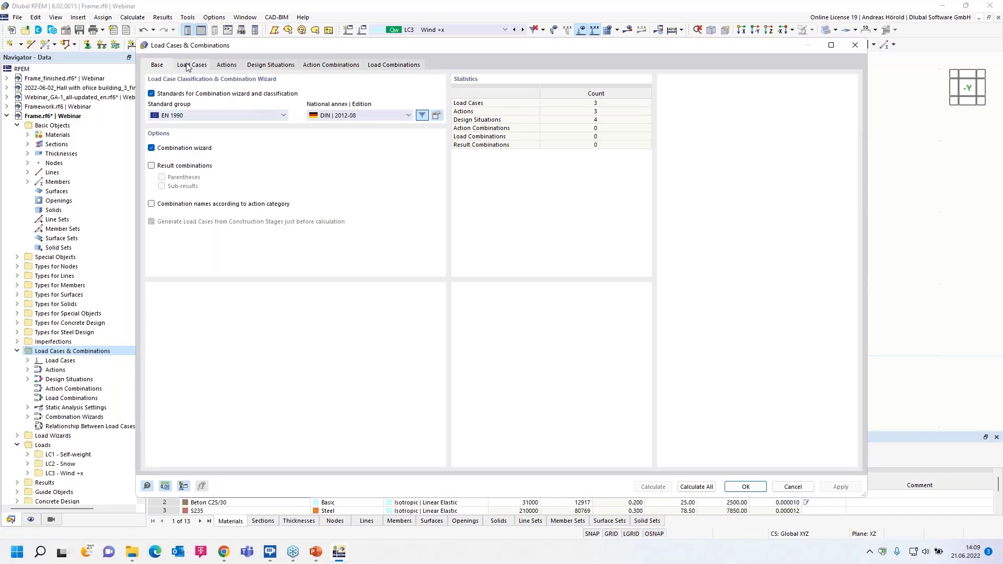
left_click(188, 66)
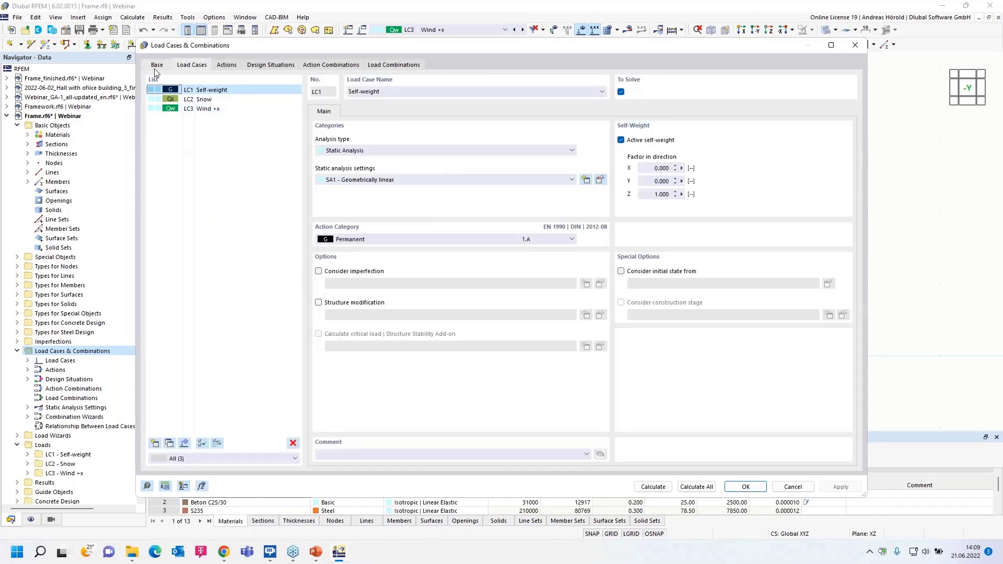
left_click(156, 66)
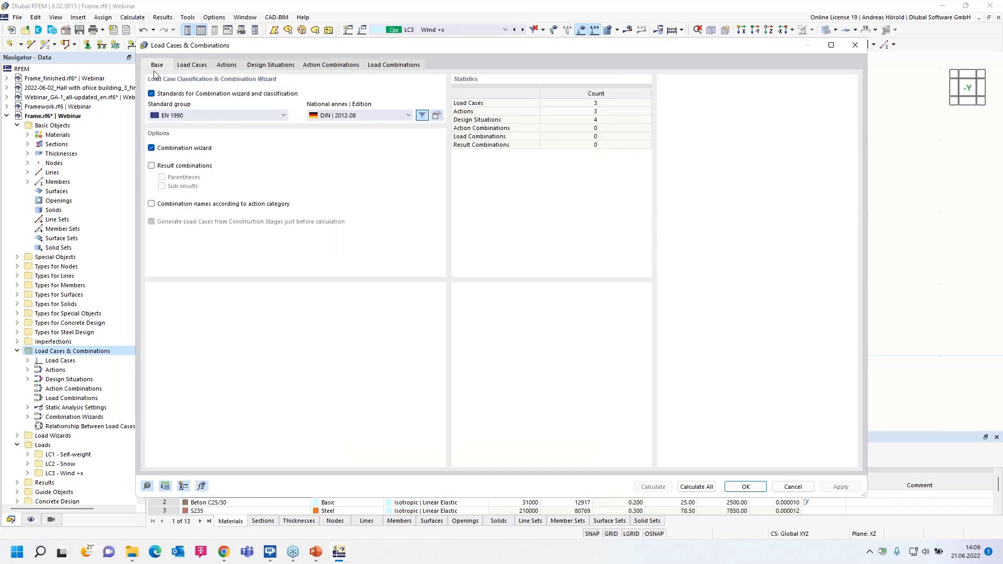
left_click(193, 65)
left_click(207, 110)
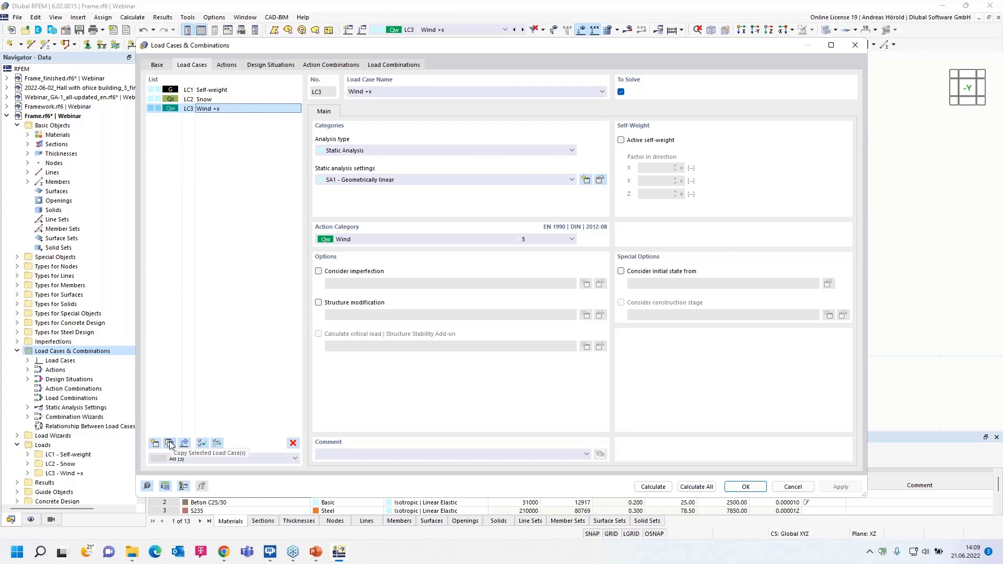
left_click(171, 445)
left_click(387, 91)
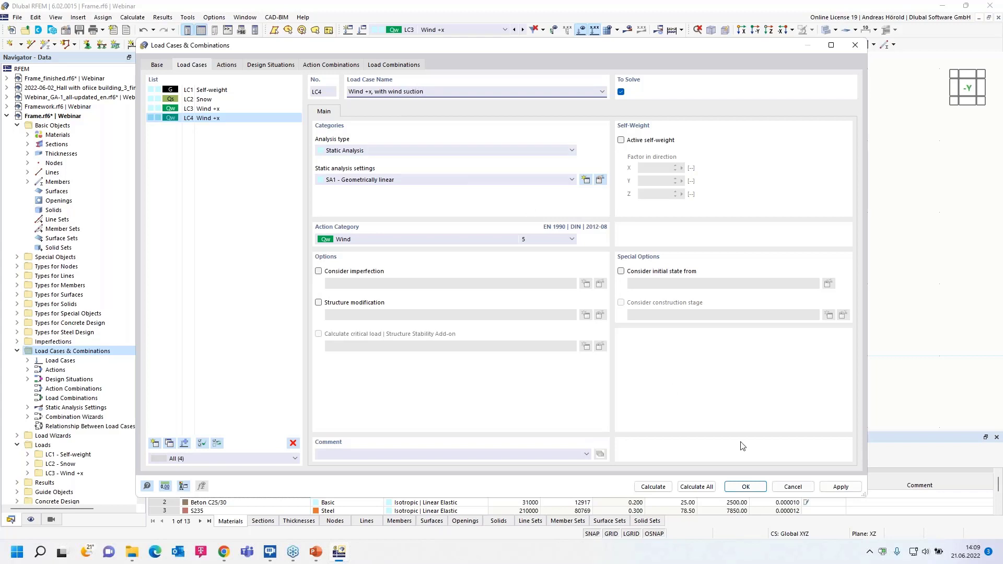
left_click(747, 486)
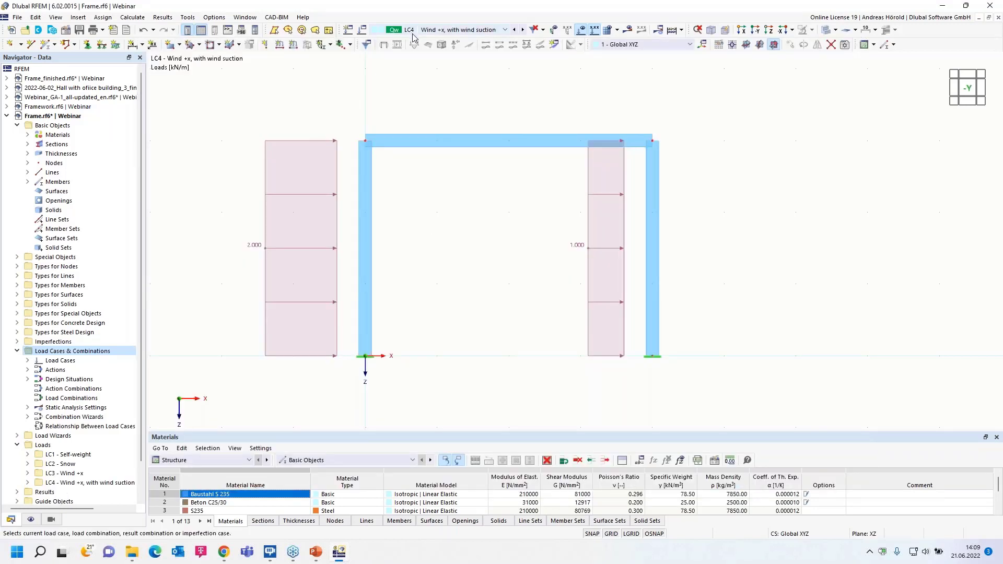
- Apply a uniform -0.5 kN/m member load in global Z on true length to the horizontal beam in Wind +x, with wind suction
left_click(294, 46)
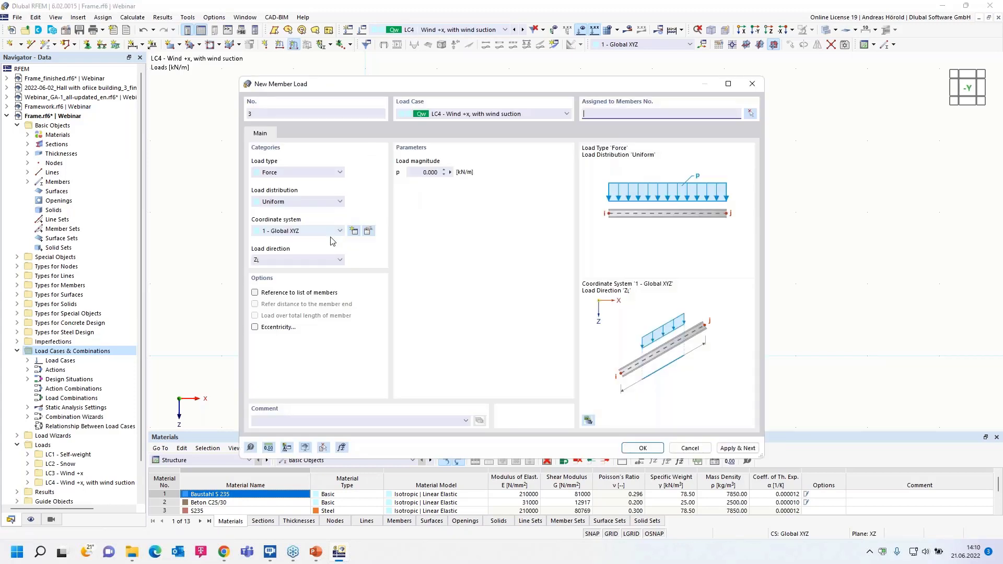
left_click(419, 173)
key("BackSpace")
type("-0,5")
left_click(643, 449)
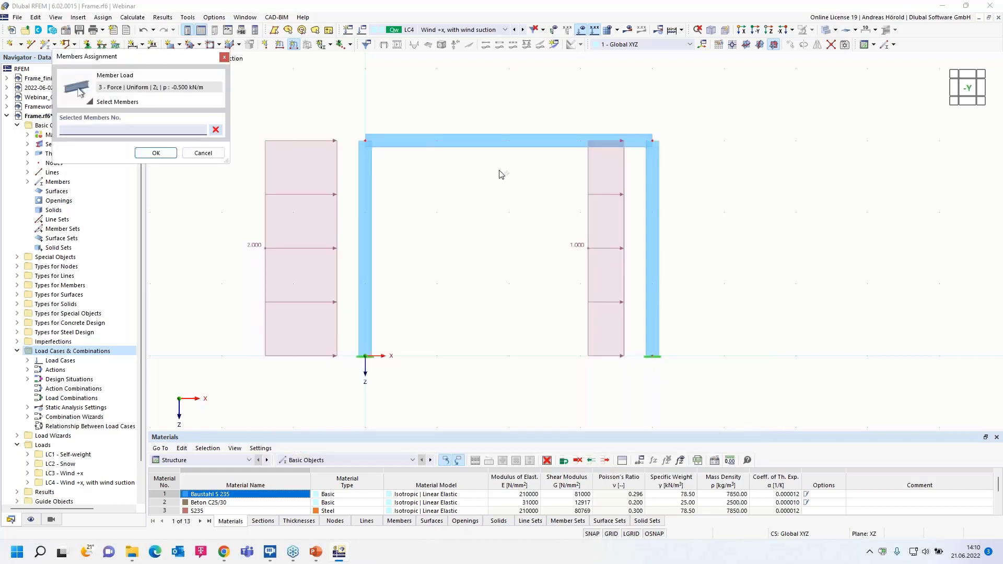
left_click(155, 153)
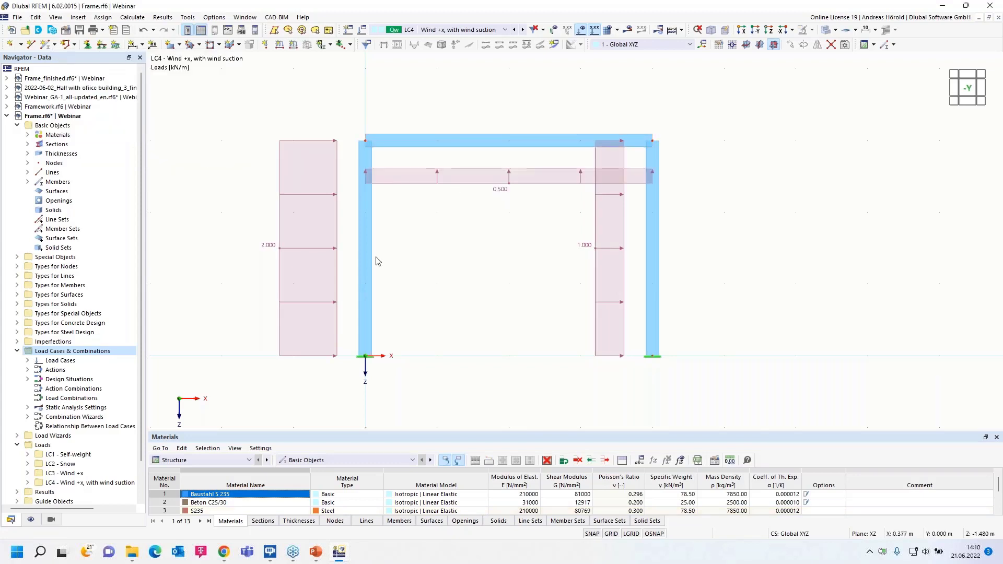
- Copy the Wind +x load case again and name the copy Wind -x
right_click(99, 352)
left_click(127, 361)
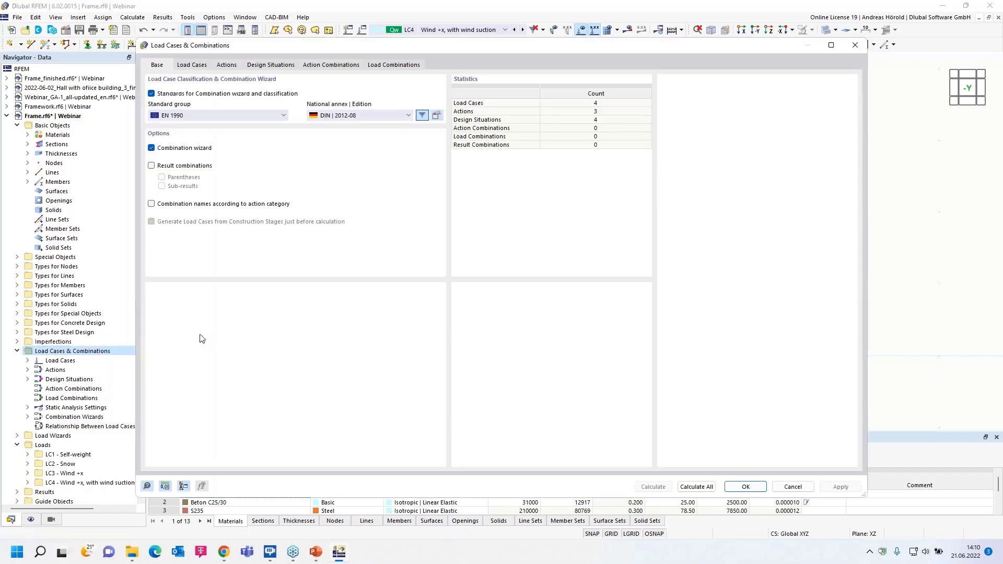
left_click(191, 65)
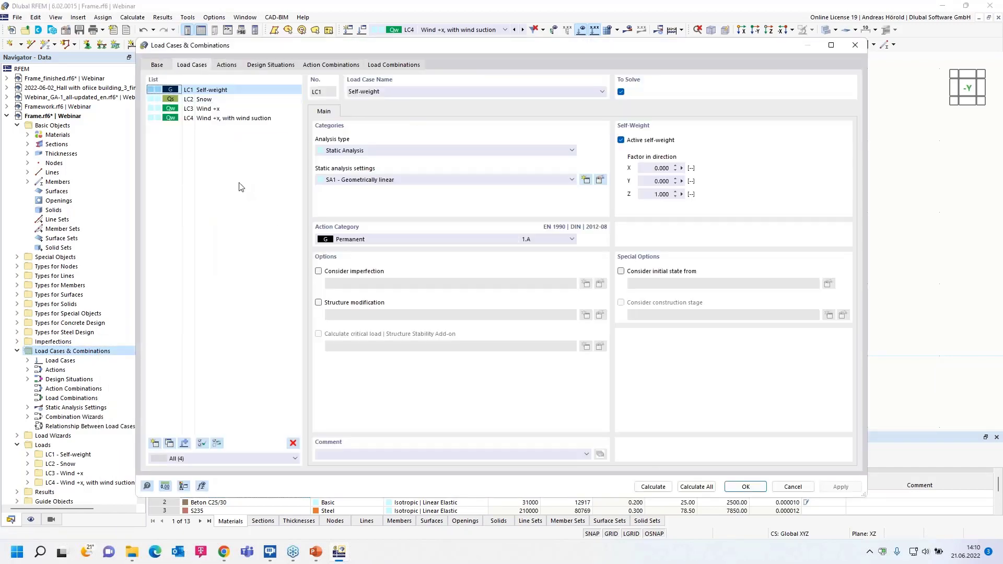
left_click(210, 111)
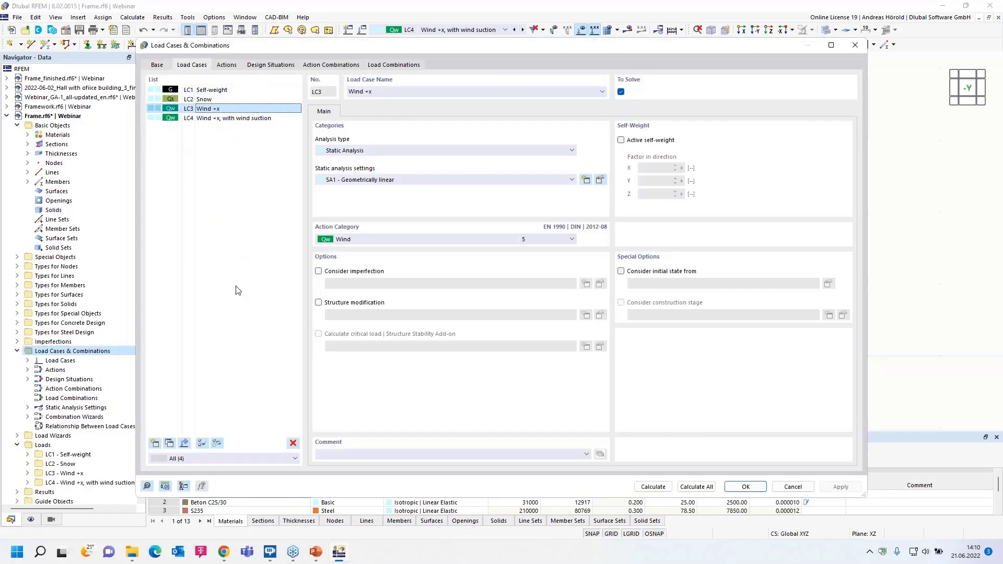
left_click(169, 443)
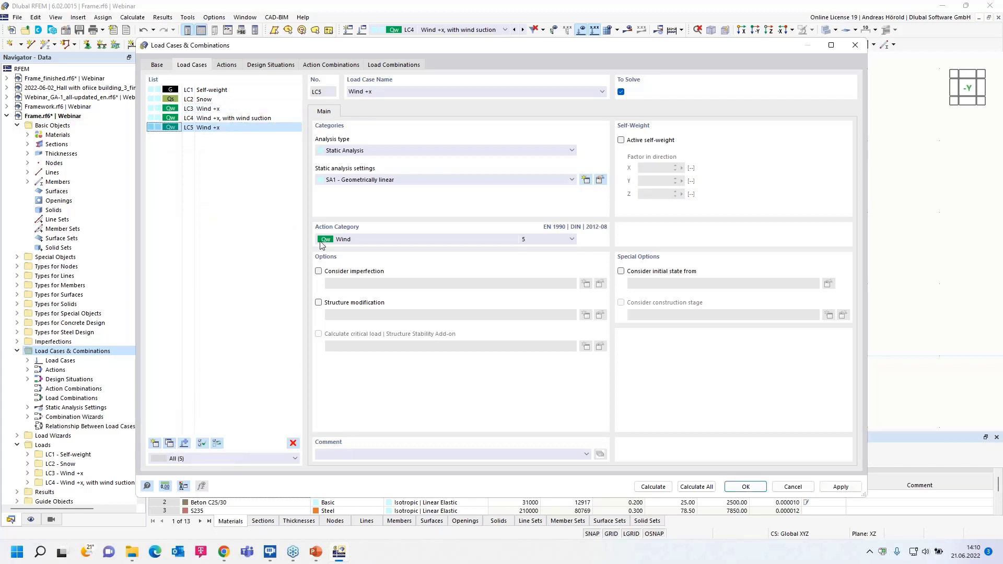
left_click(367, 91)
key("Delete")
type("-")
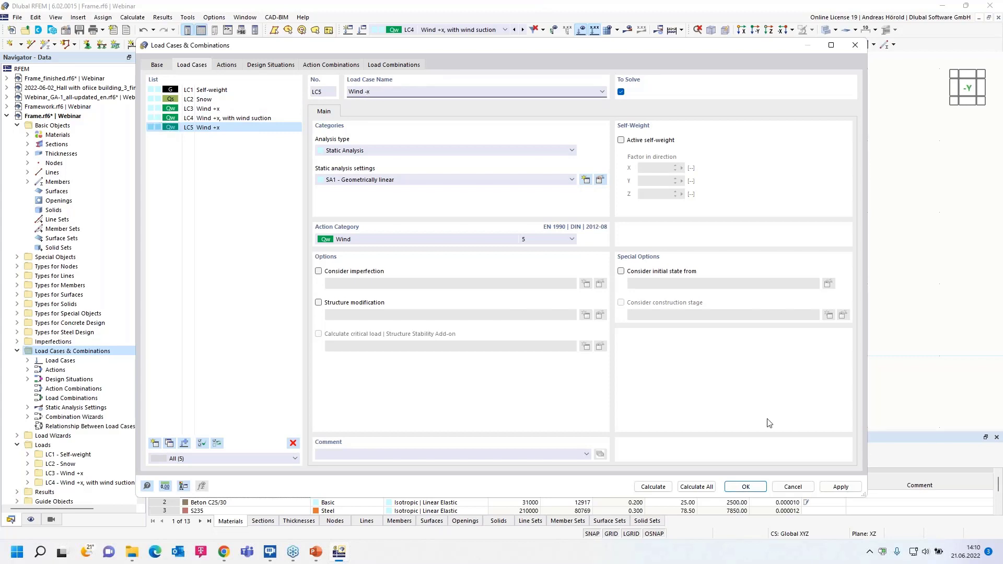
left_click(746, 487)
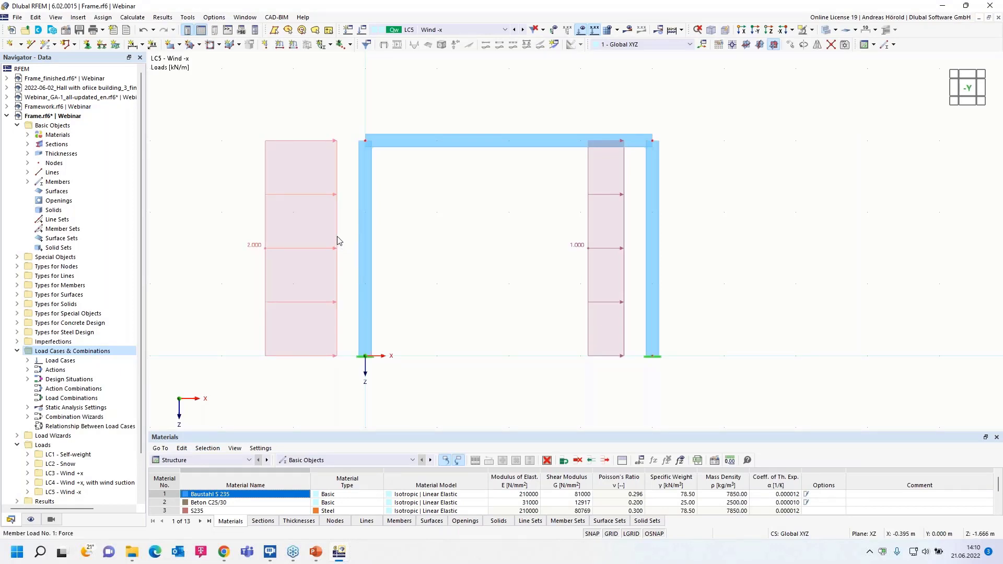
- Set the member load on the column at the origin to -1 kN/m in Wind -x
double_click(337, 240)
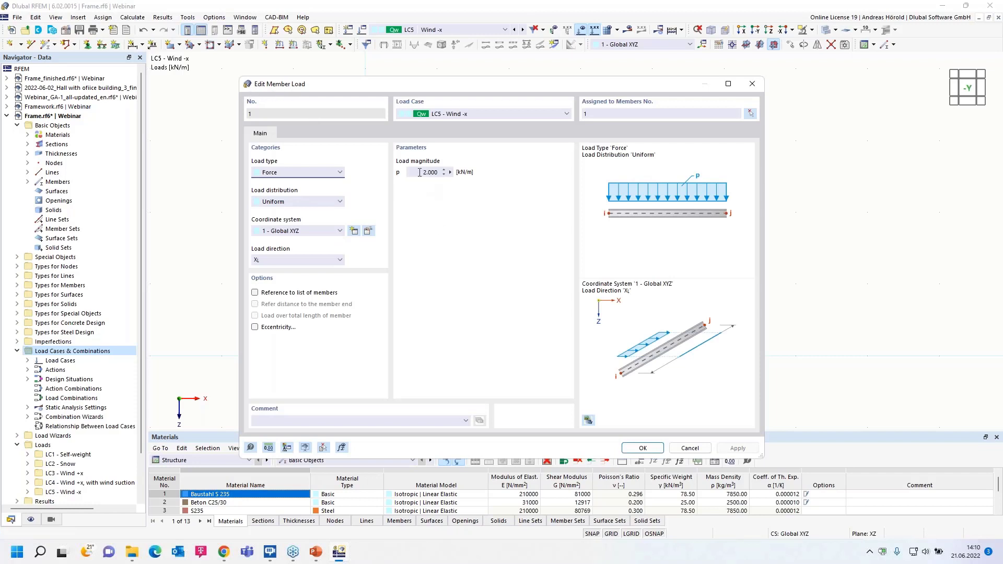
left_click_drag(420, 173, 445, 173)
key("BackSpace")
left_click(643, 448)
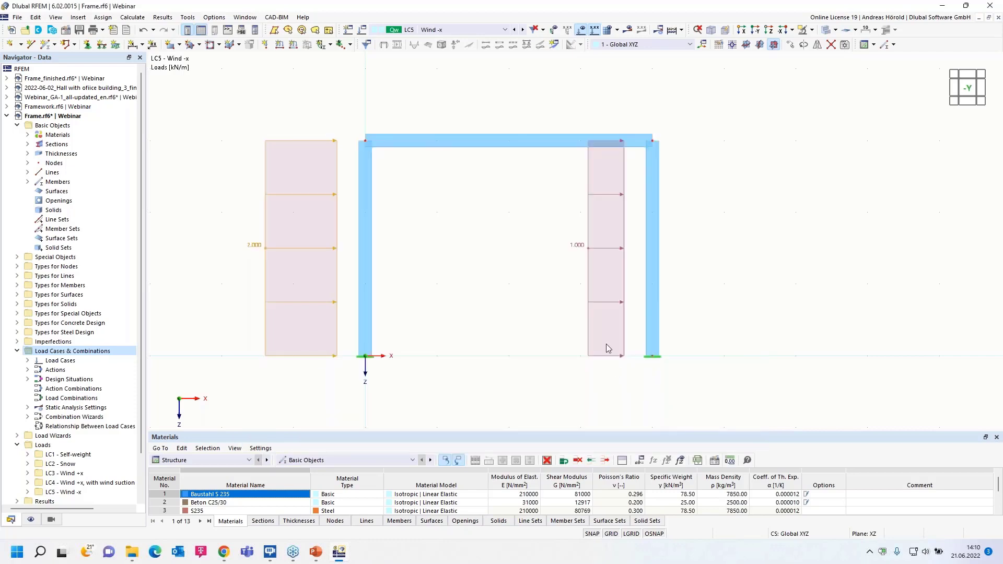
- Set the member load on the copied column to -2 kN/m in Wind -x
double_click(623, 263)
key("Tab")
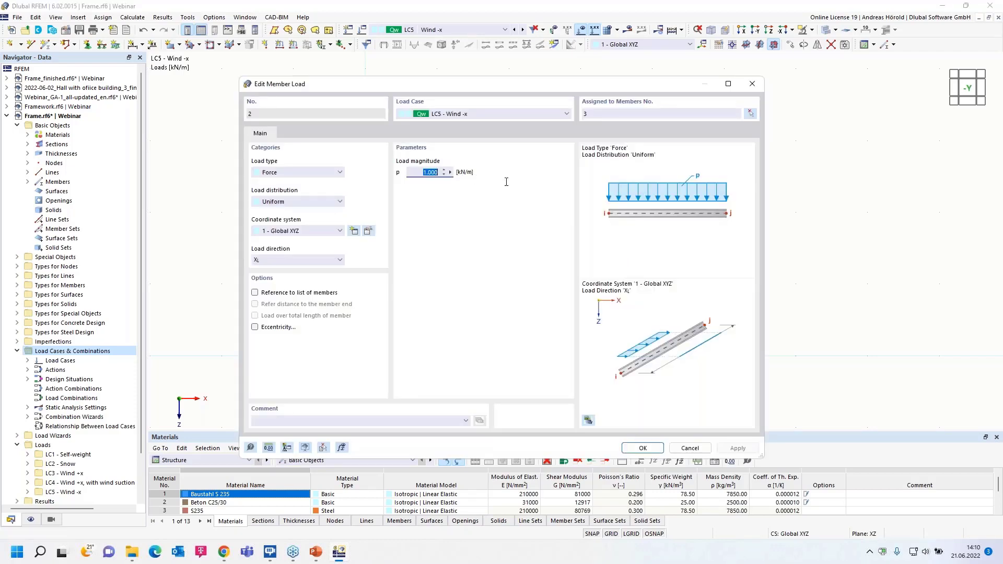
key("BackSpace")
type("-2")
left_click(643, 448)
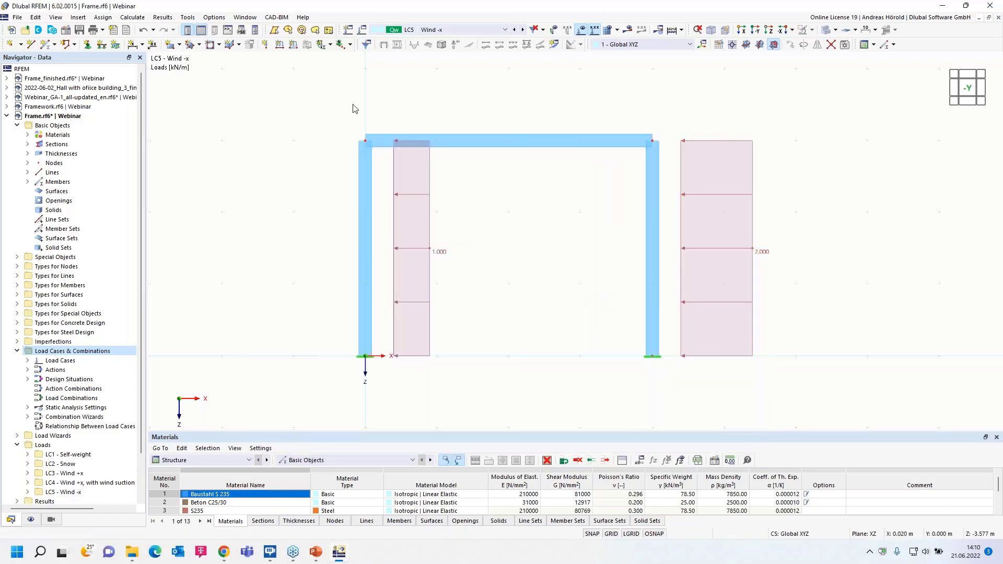
- Copy the Wind -x load case and name the copy Wind -x, with wind suction
right_click(87, 352)
left_click(113, 360)
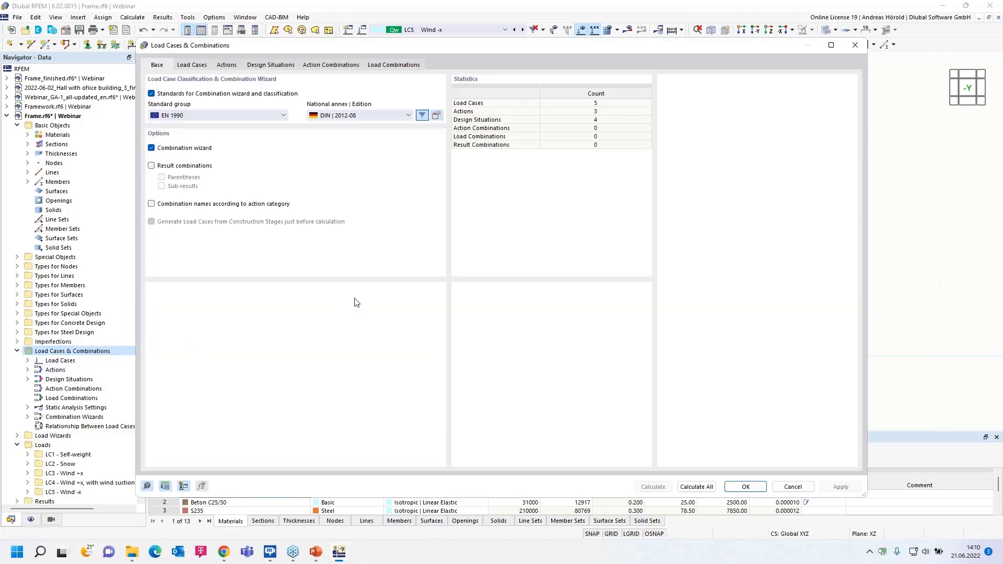
left_click(182, 66)
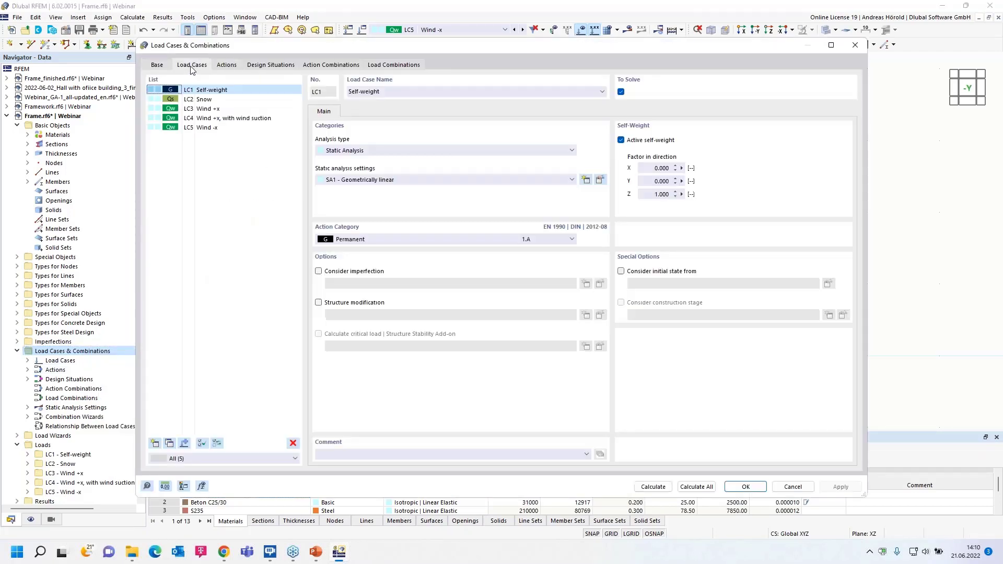
left_click(209, 128)
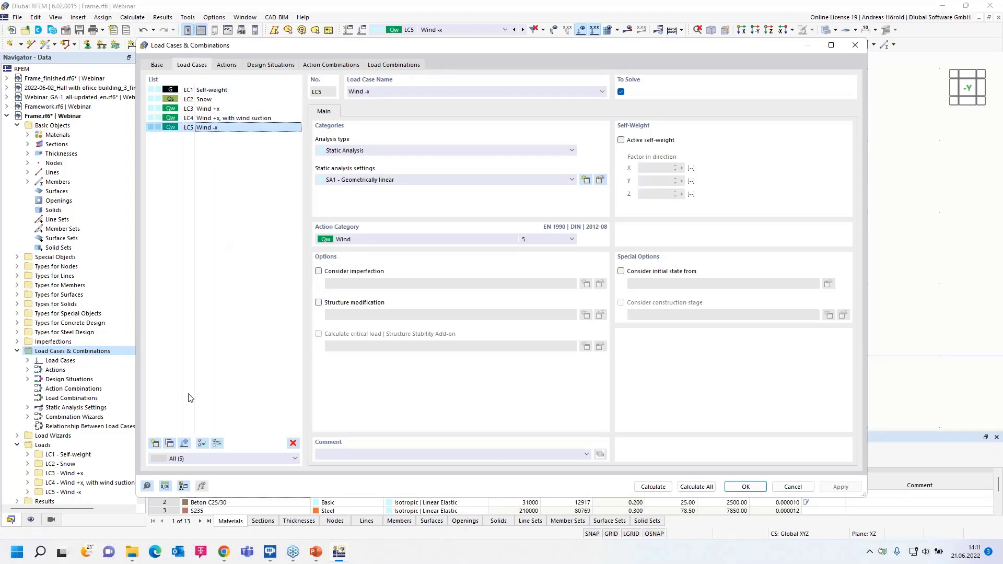
left_click(171, 443)
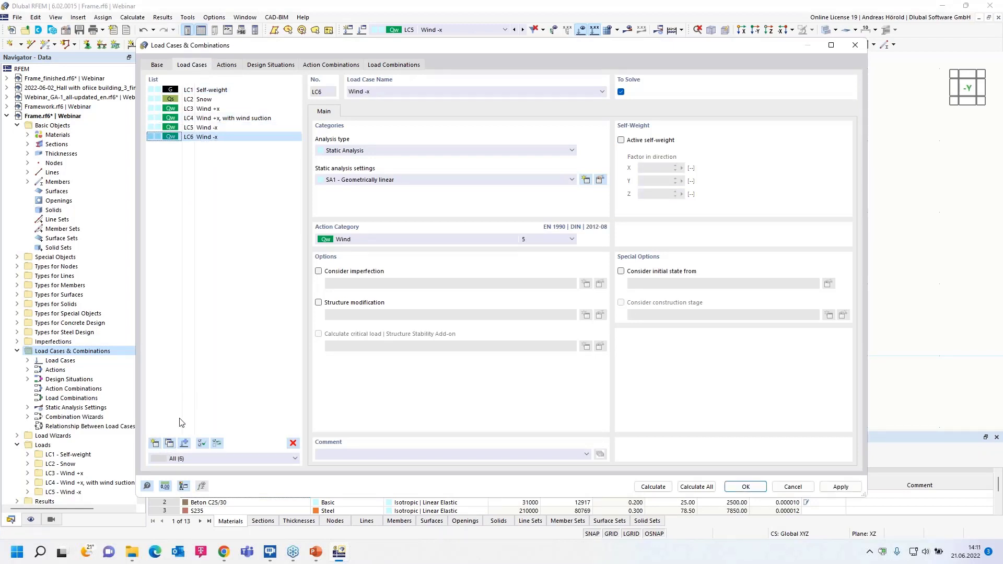
left_click(377, 91)
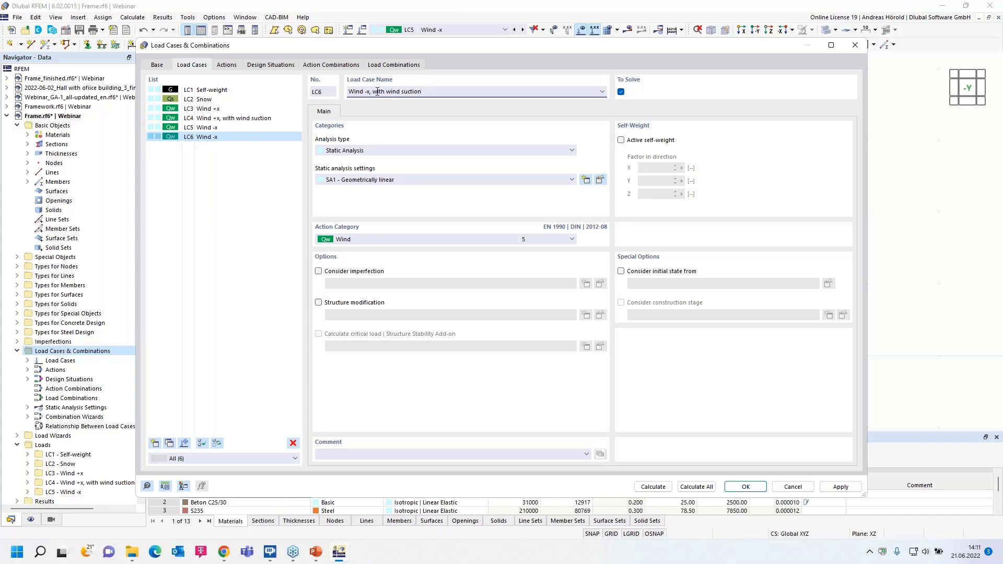
left_click(746, 487)
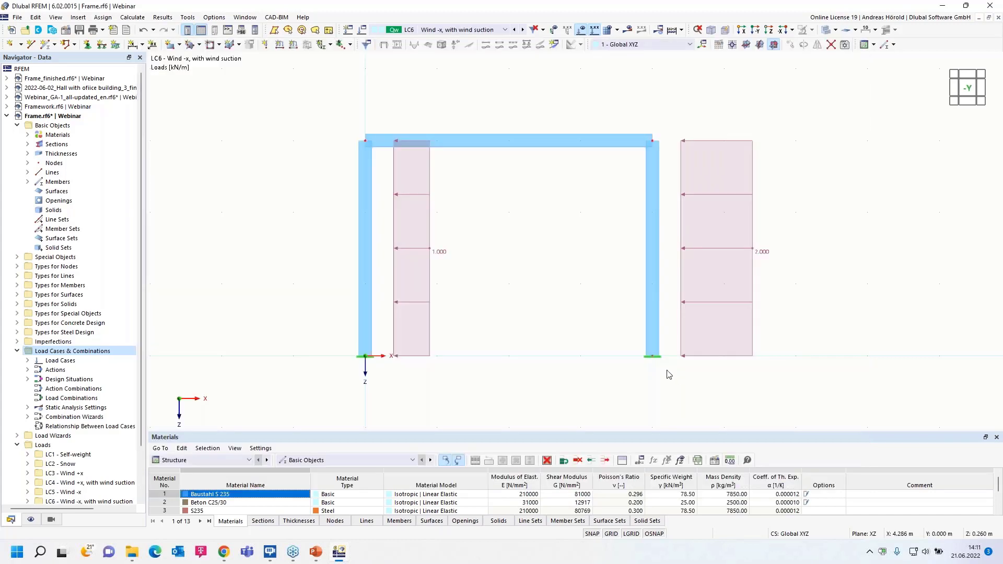
- Apply a uniform -0.5 kN/m member load in global Z on true length to the horizontal beam in Wind -x, with wind suction
left_click(293, 45)
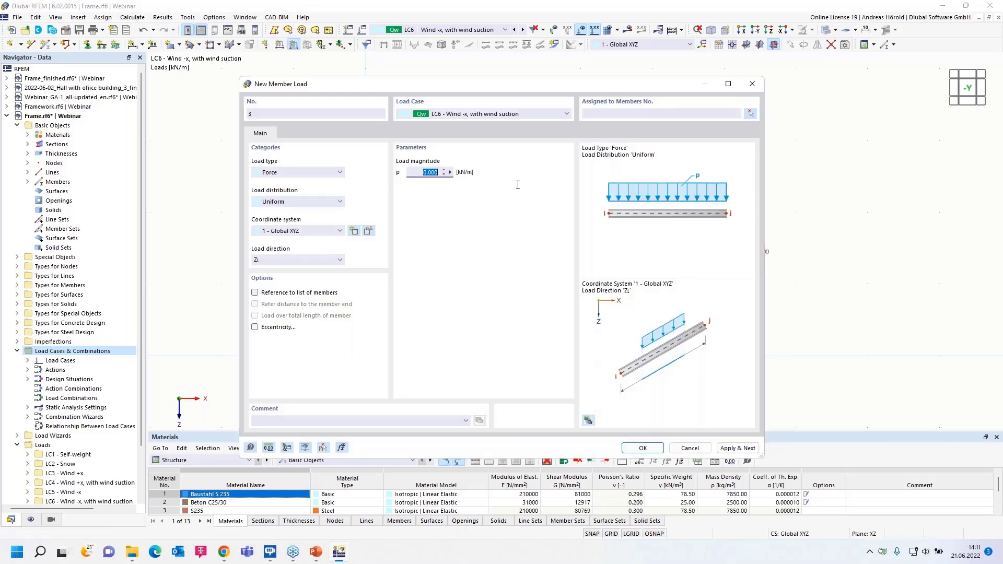
type("-0,5")
left_click(640, 448)
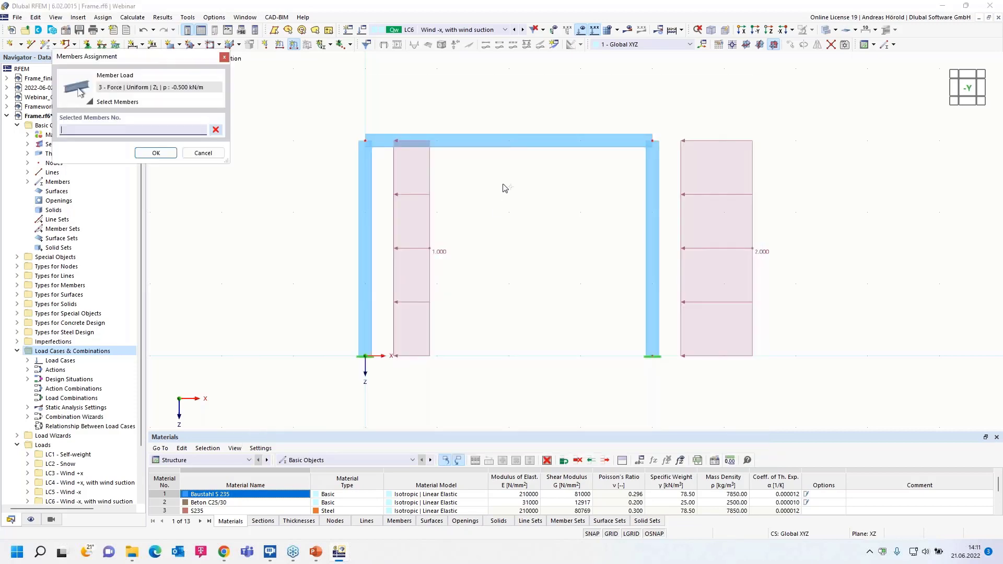
left_click(511, 142)
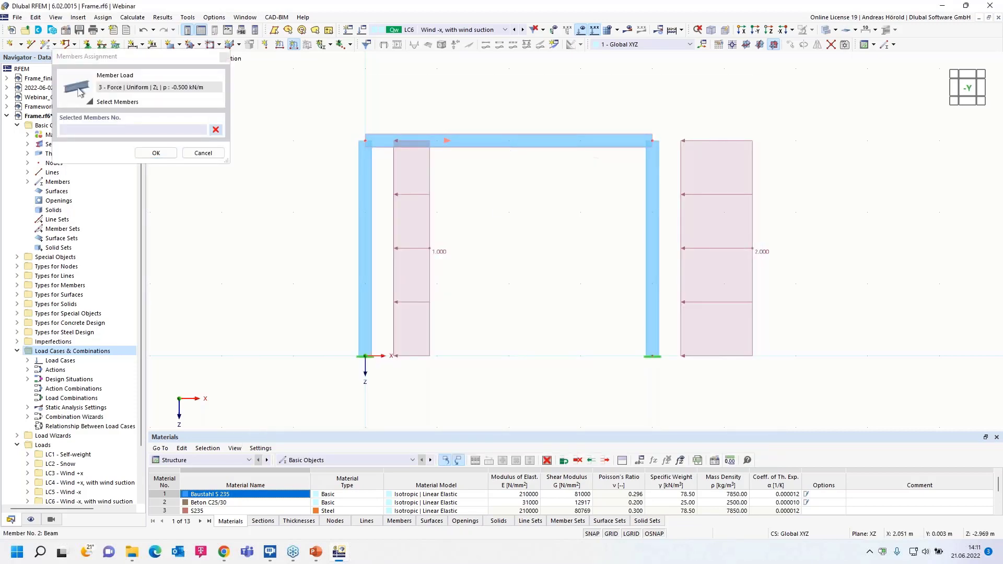
left_click(157, 153)
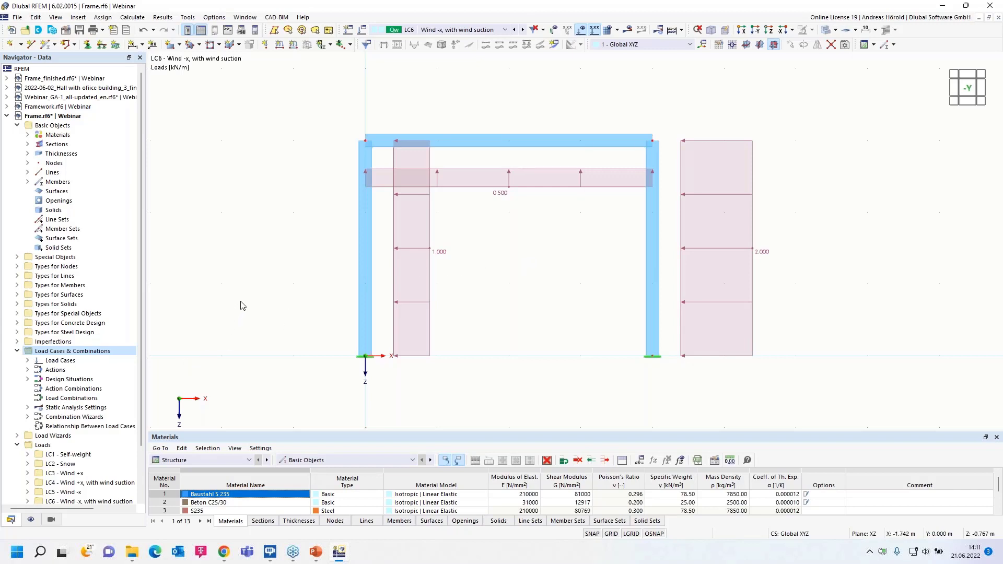
- Create a new imperfection case named Imp. +x with the Local Imperfections type
left_click(17, 341)
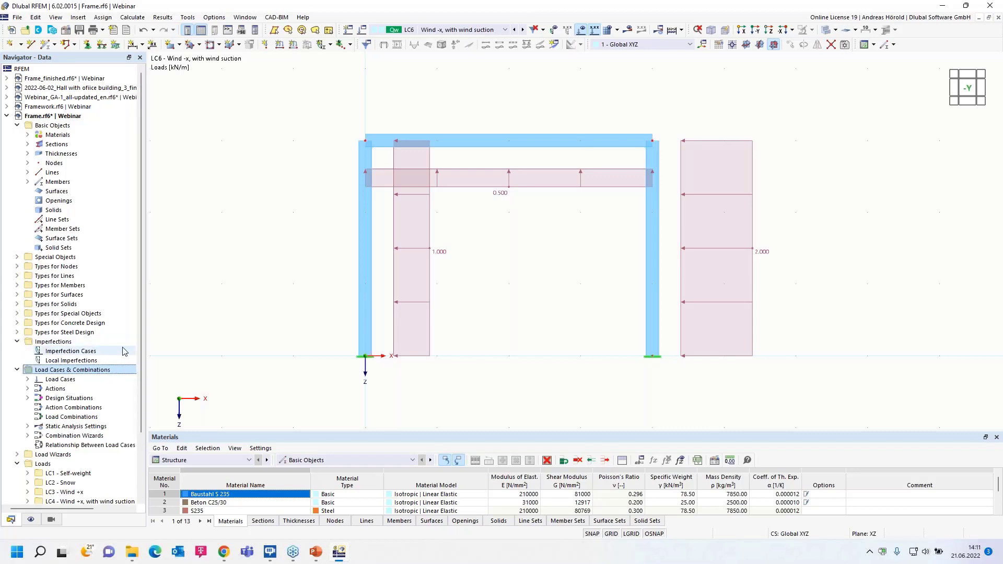
scroll(108, 347, "down", 2)
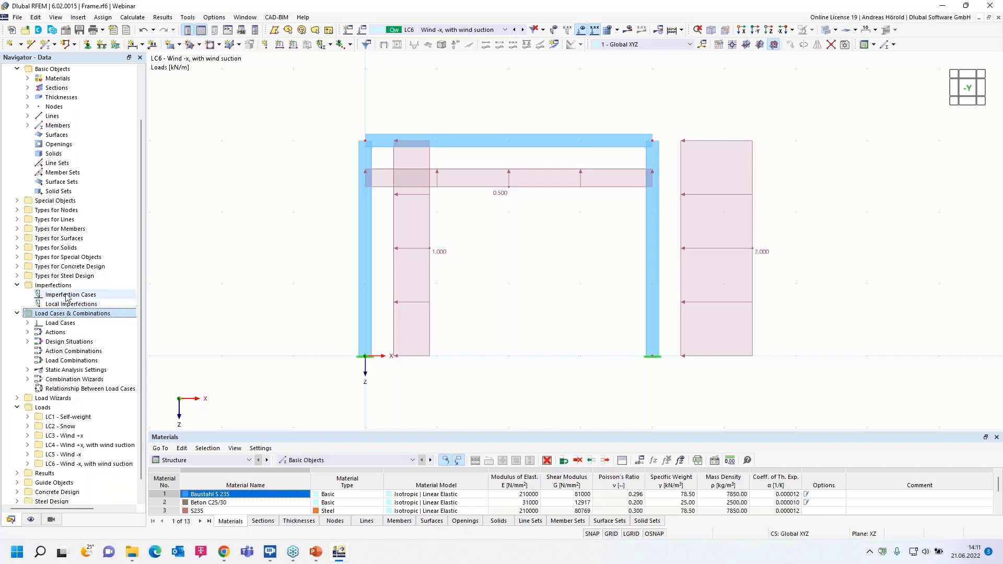
right_click(67, 296)
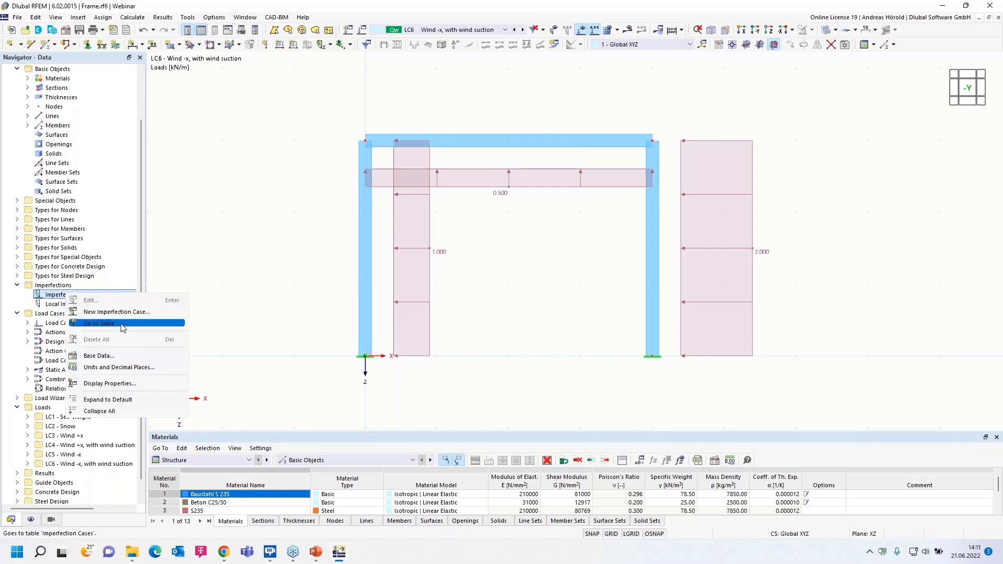
left_click(78, 18)
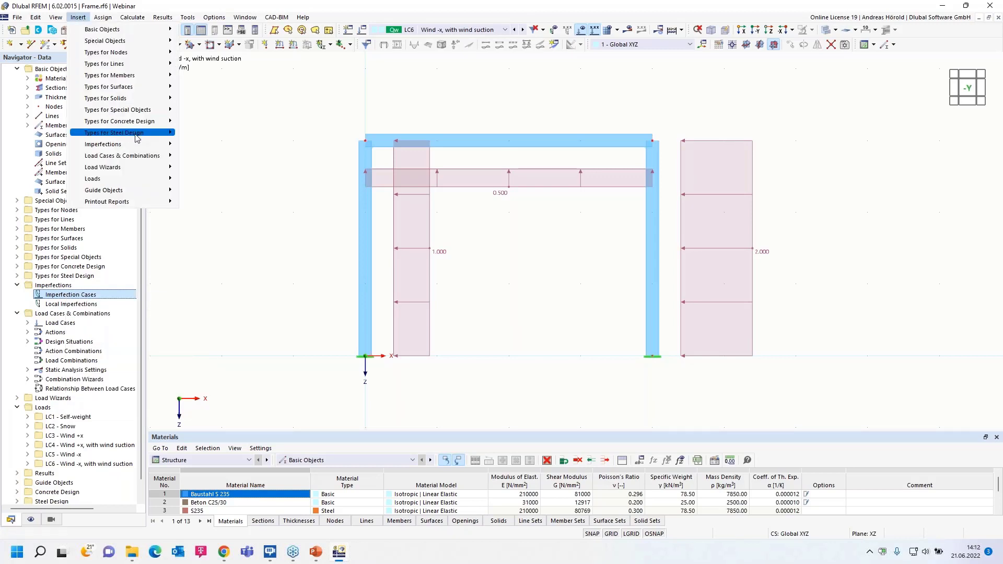
mouse_move(132, 146)
mouse_move(232, 149)
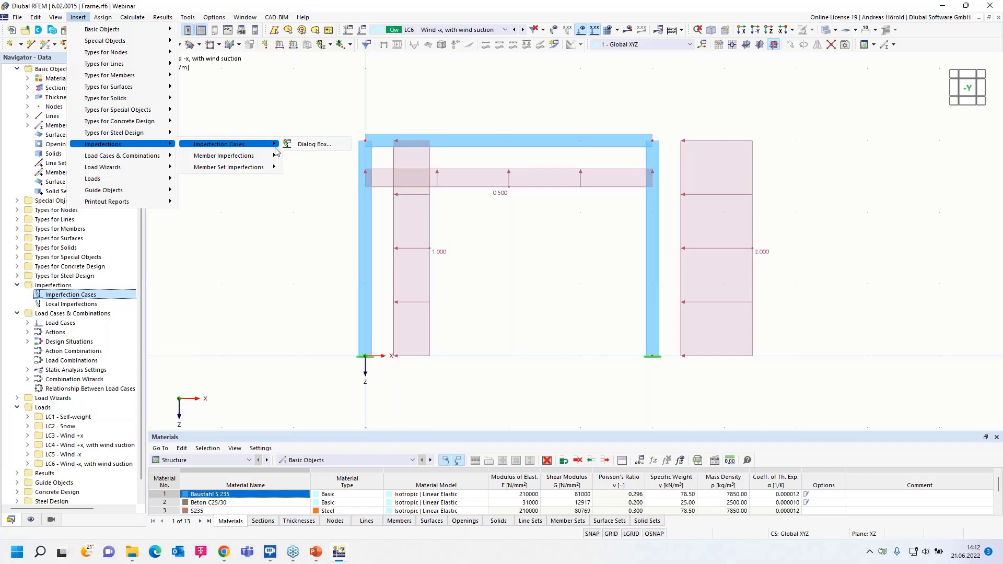
left_click(313, 147)
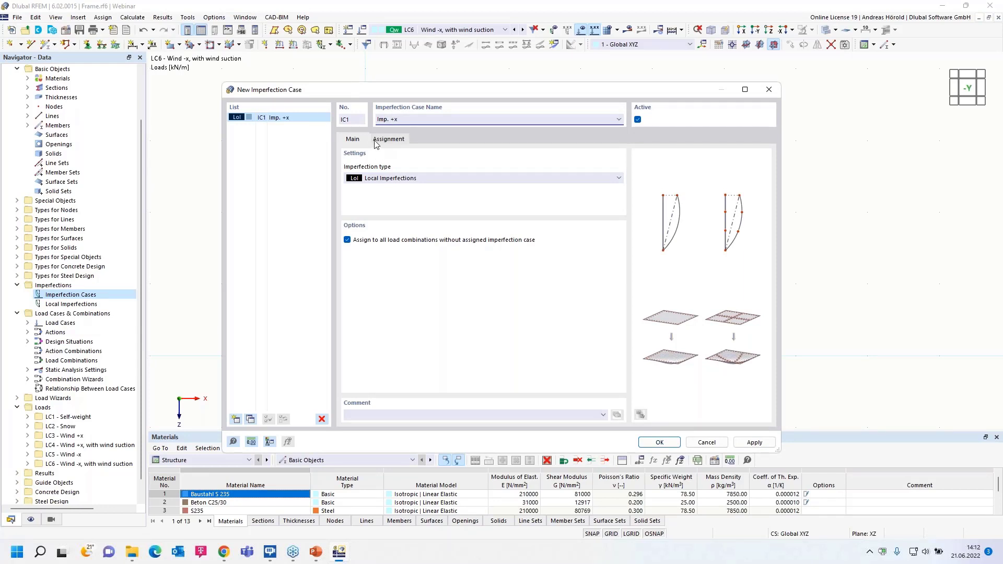
- Assign the Imp. +x imperfection case to the load cases Wind +x and Wind +x, with wind suction
left_click(391, 139)
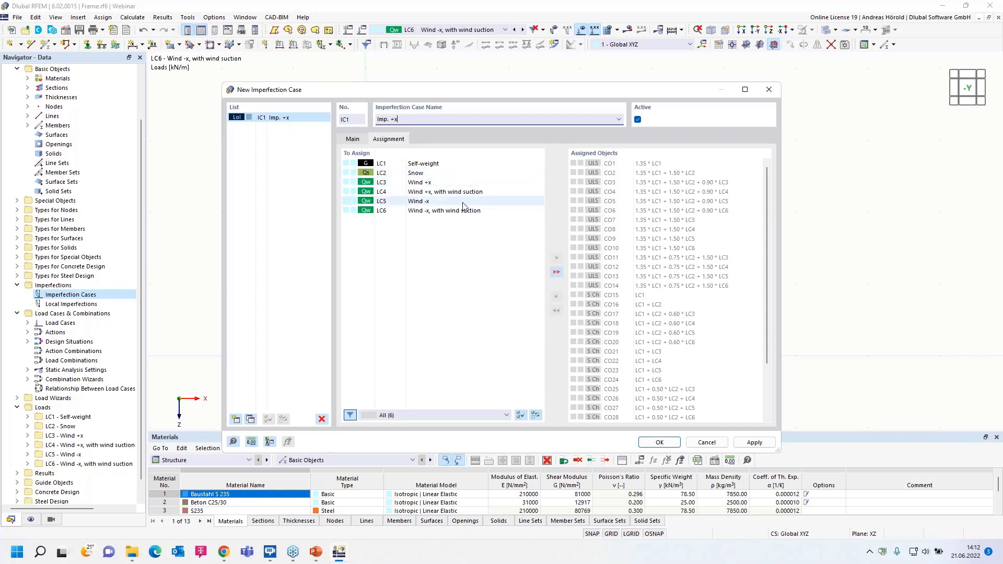
double_click(427, 184)
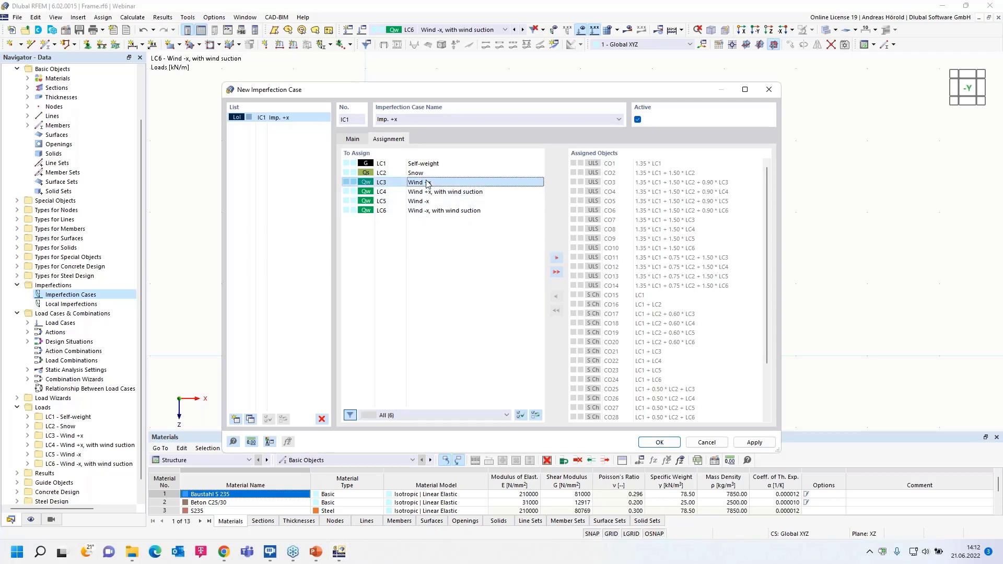
double_click(438, 183)
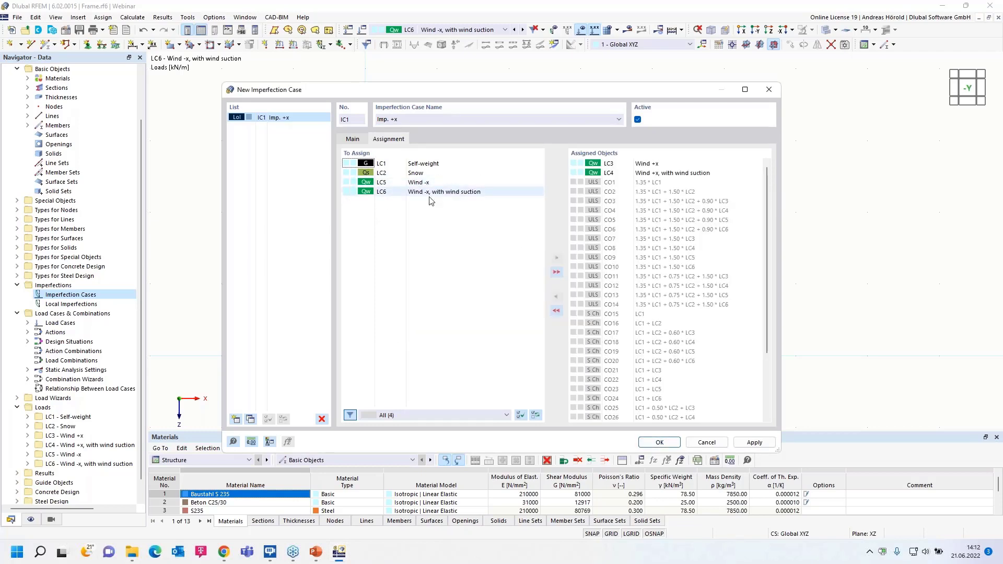
left_click(353, 139)
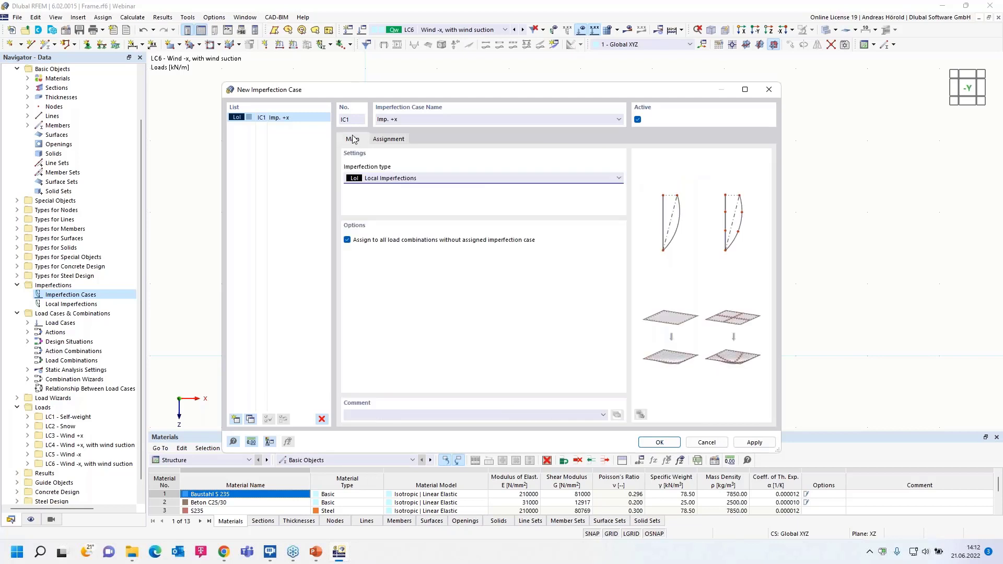
- Add a second imperfection case named Imp. -x and assign it to Wind -x and Wind -x, with wind suction
left_click(235, 420)
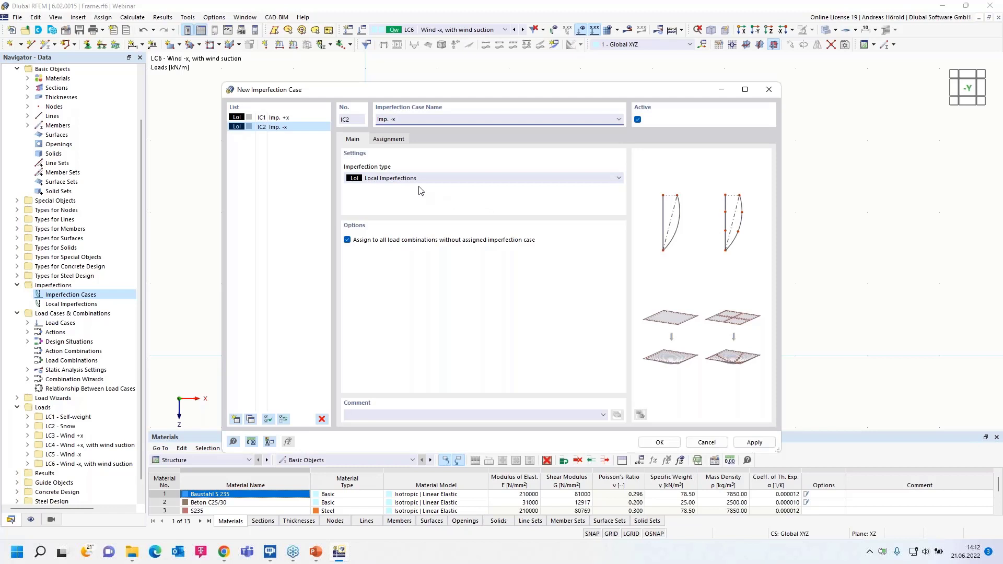
left_click(387, 139)
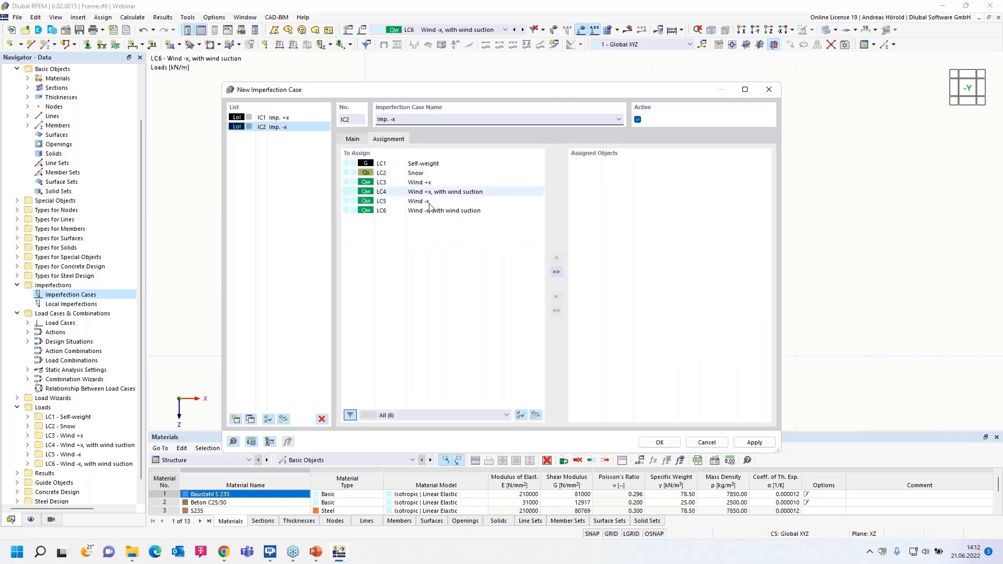
double_click(423, 202)
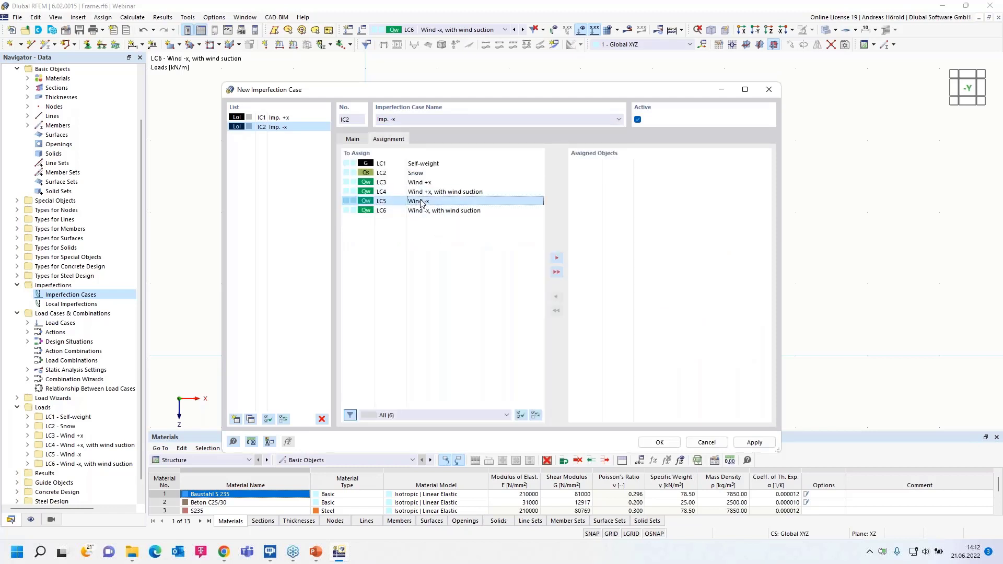
double_click(420, 202)
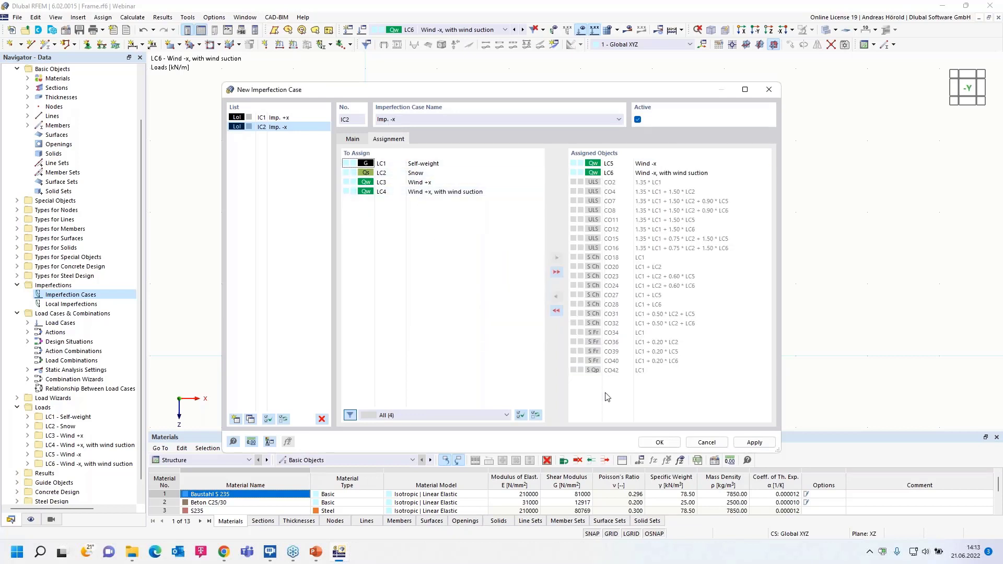
left_click(658, 442)
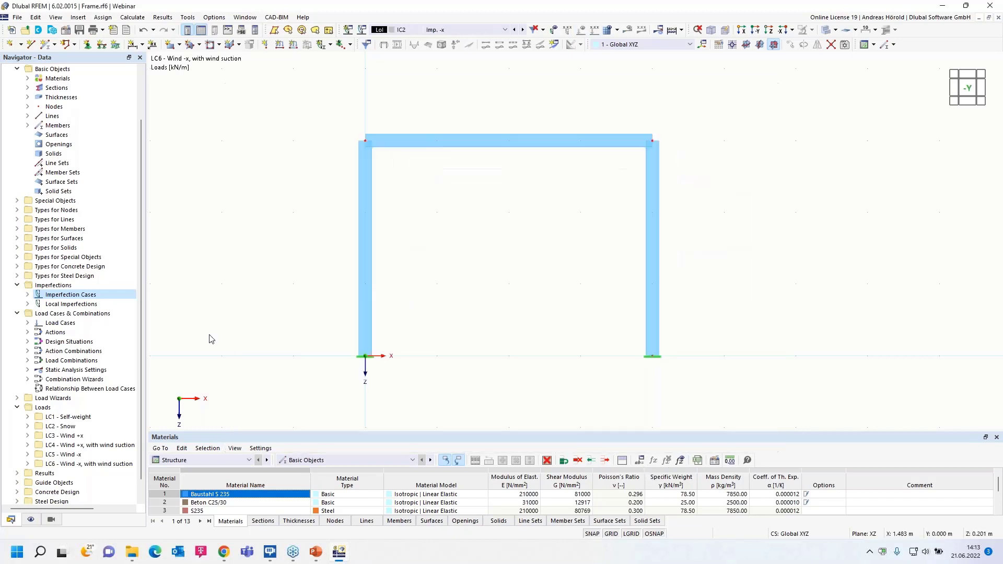
- Create a member imperfection in Imp. +x as Initial Sway with definition type EN 1992-1-1 & EN 1993-1-1
left_click(27, 305)
left_click(37, 313)
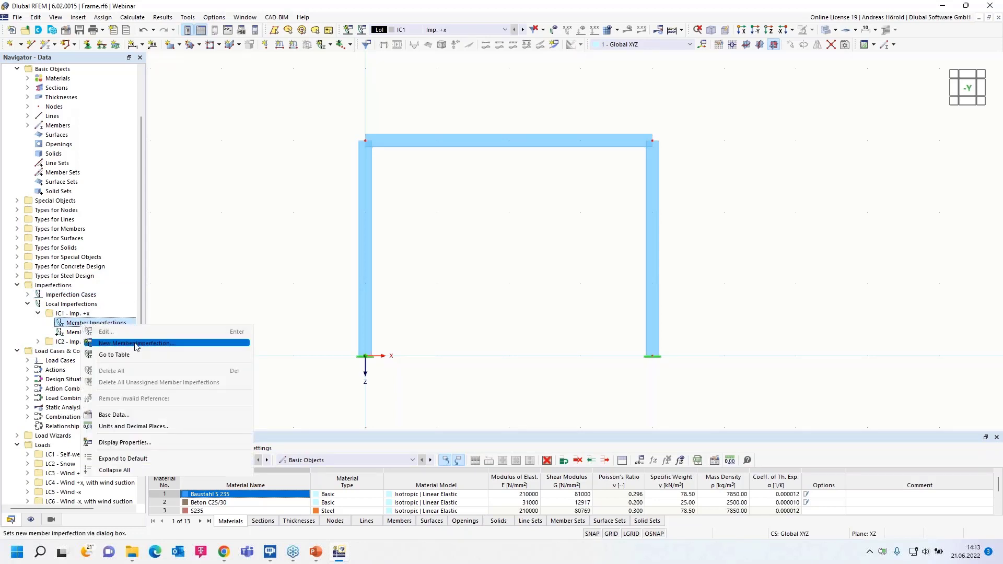
left_click(148, 345)
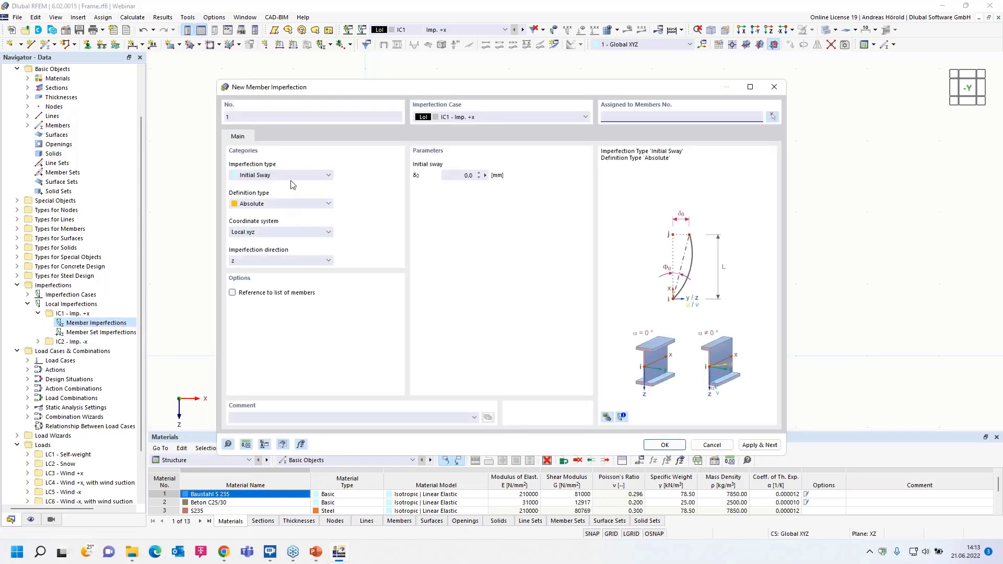
left_click(293, 176)
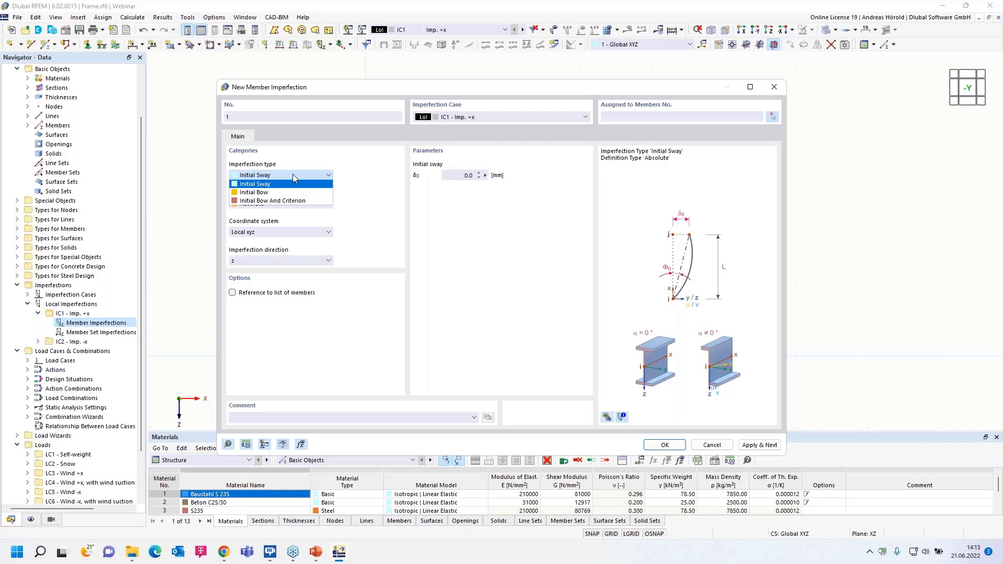
left_click(292, 175)
left_click(294, 203)
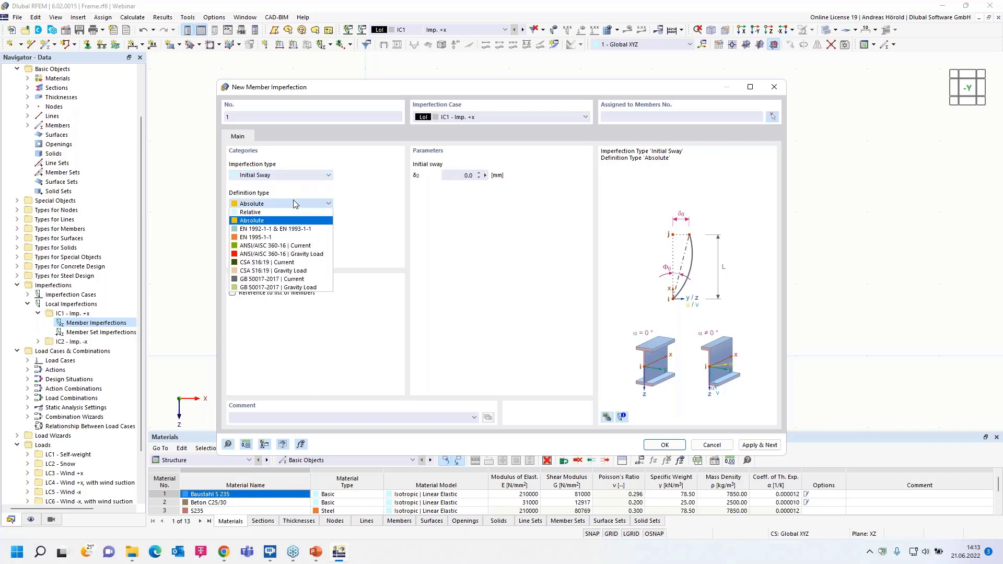
left_click(301, 229)
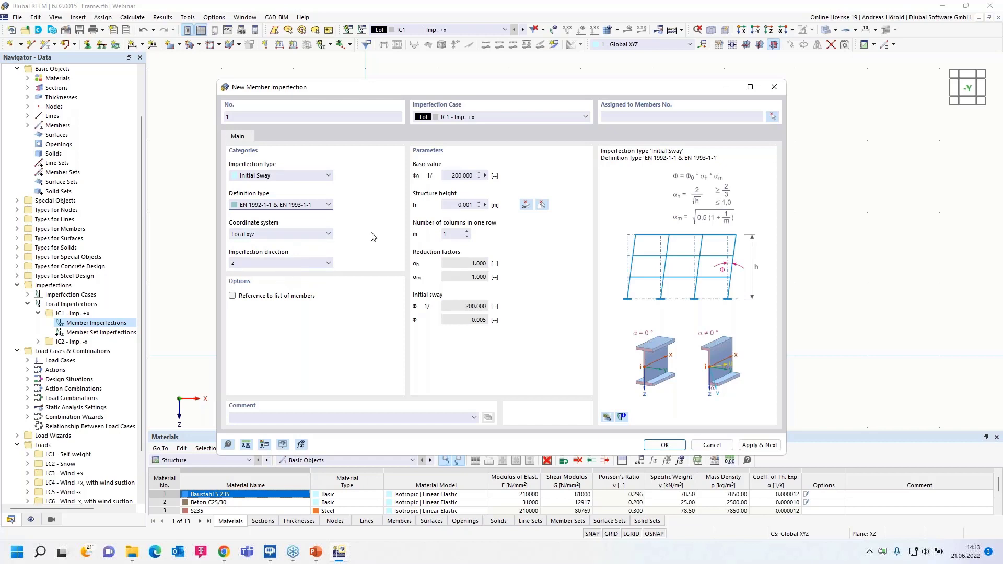
- Set the structure height to 3 m by measuring the column at the origin, and set 2 columns in one row
left_click(484, 205)
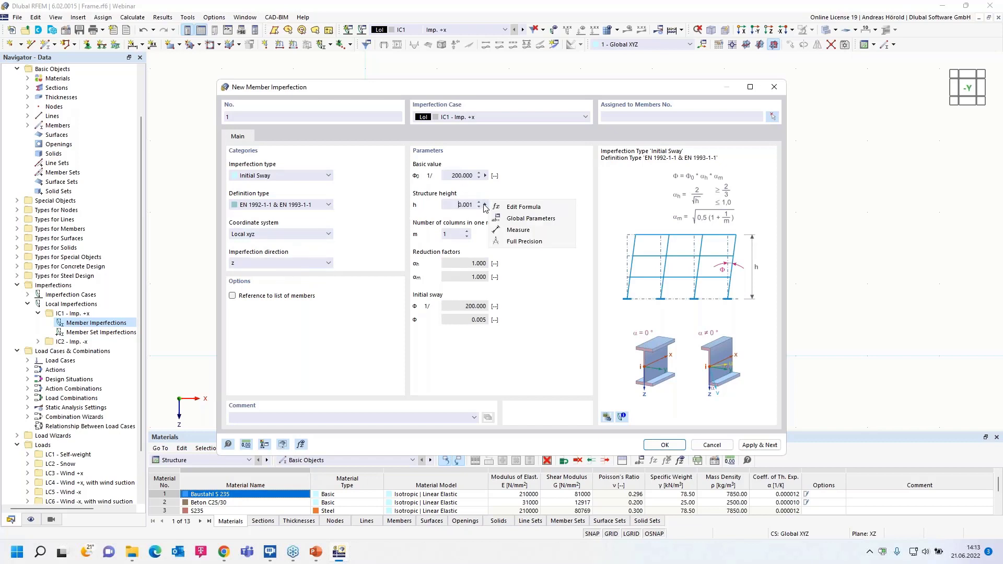
left_click(513, 230)
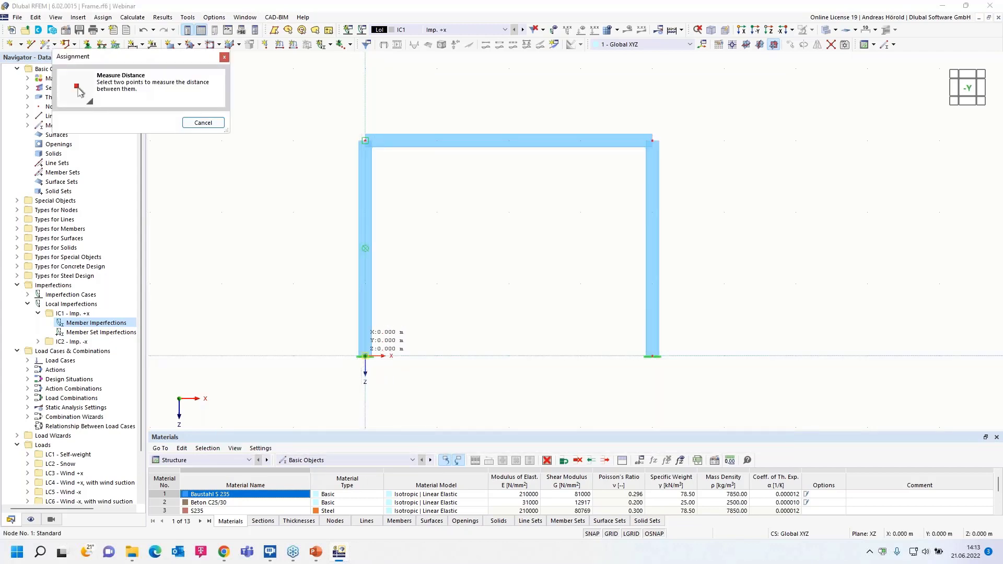
left_click(365, 357)
left_click(365, 141)
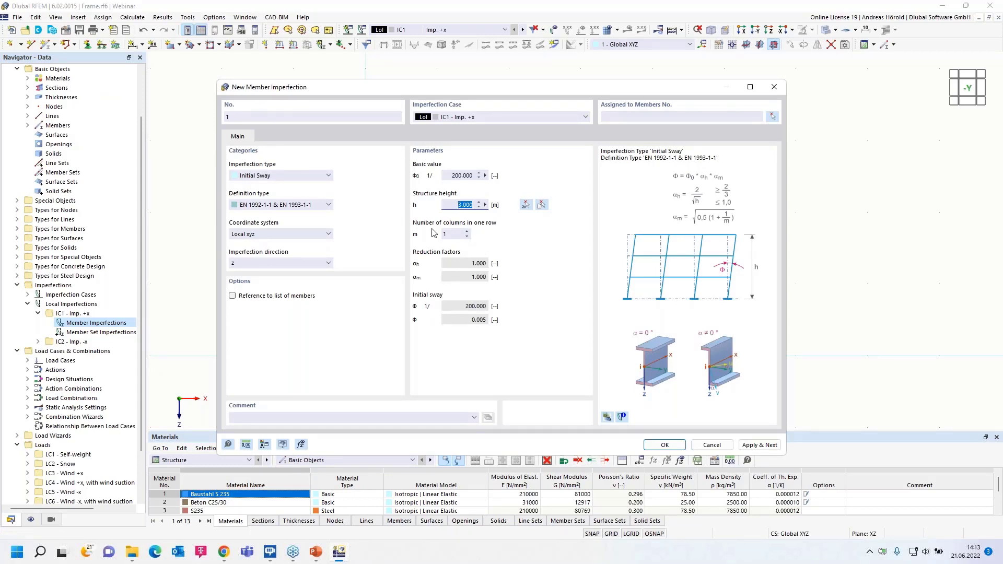
left_click(467, 232)
left_click(487, 120)
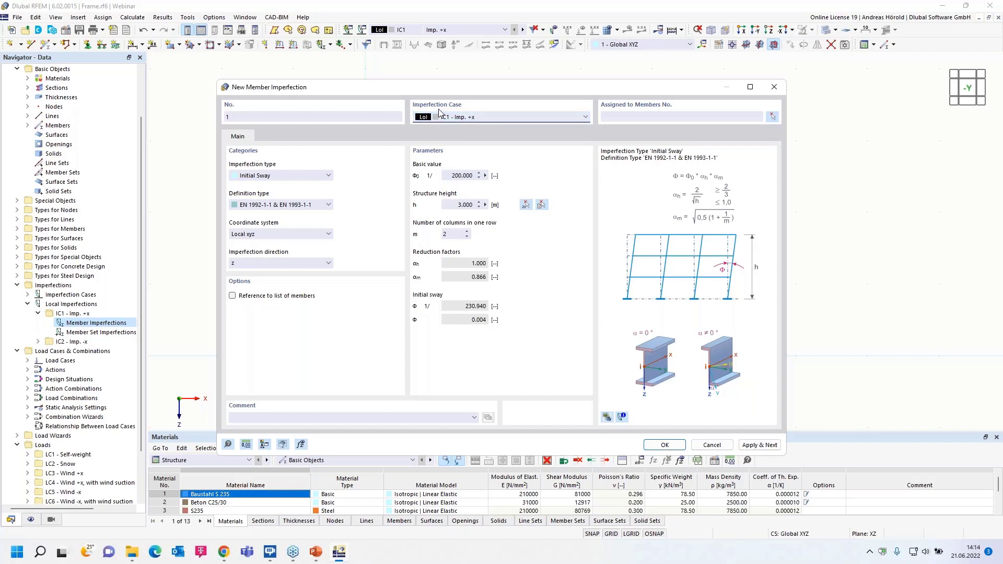
- Assign the sway imperfection to both columns, members 1 and 3, and show the imperfections in the model
left_click(665, 446)
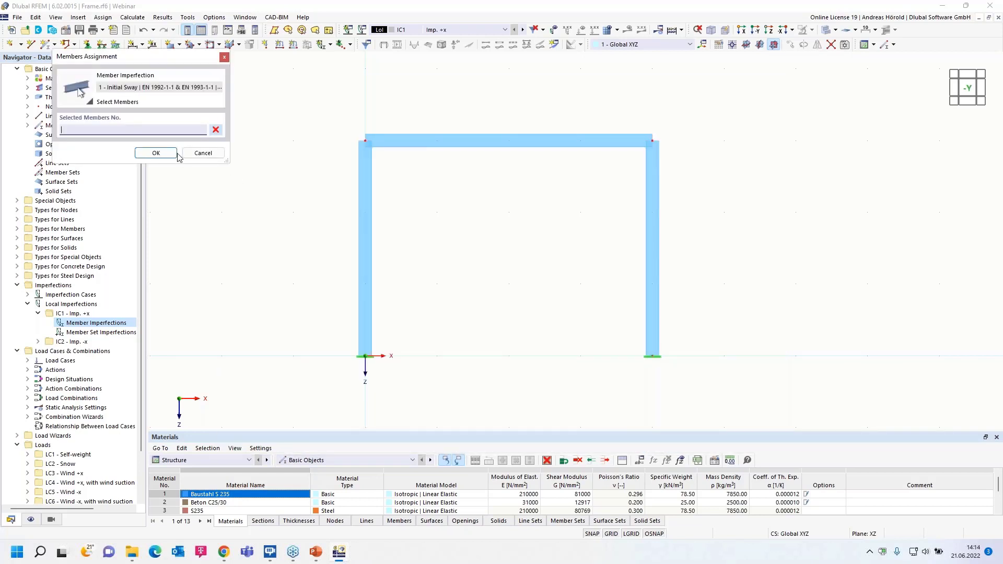
left_click(365, 245)
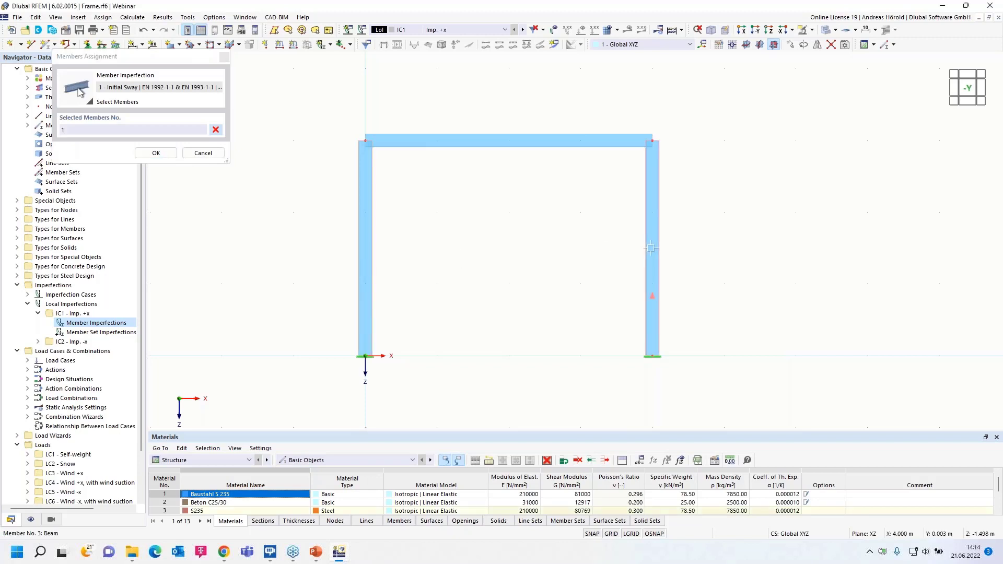
left_click(151, 153)
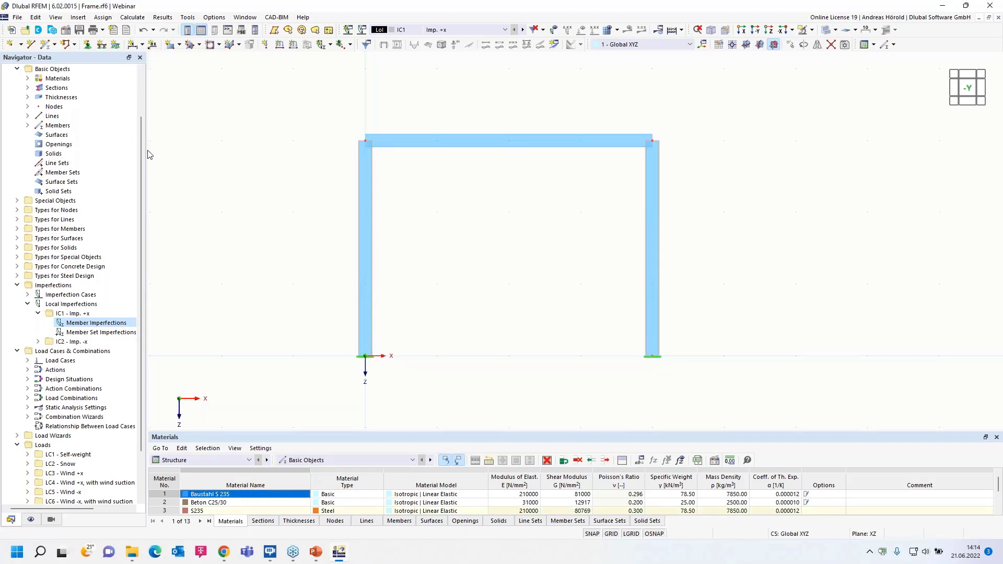
left_click(555, 30)
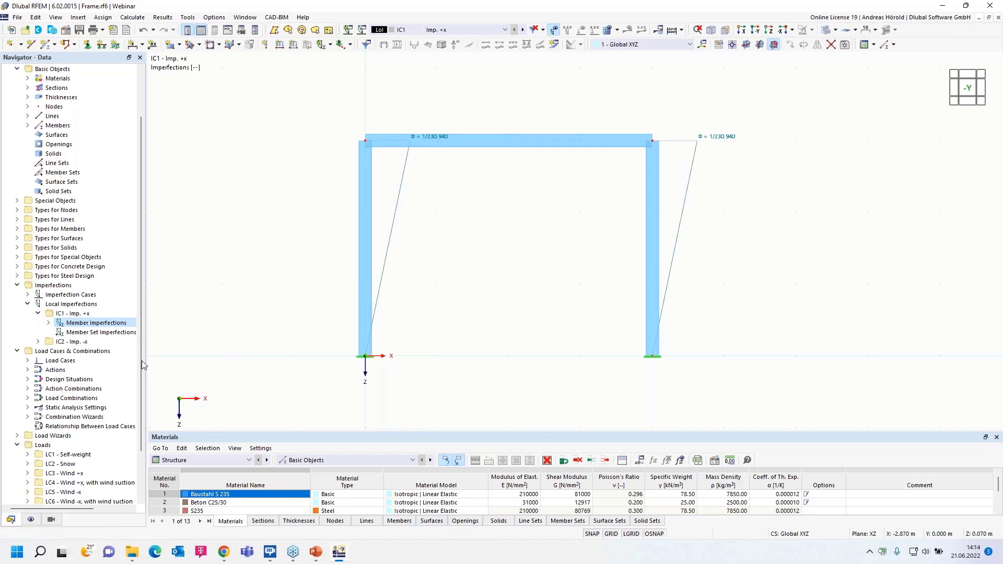
- Create another member imperfection as Initial Sway with definition type EN 1992-1-1 & EN 1993-1-1 and direction -z
left_click(38, 342)
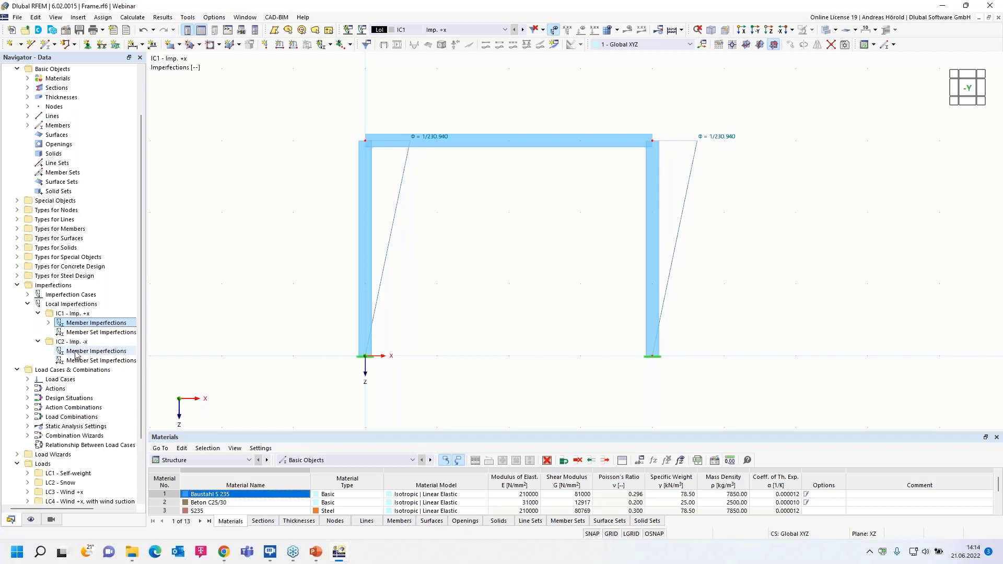
left_click(78, 17)
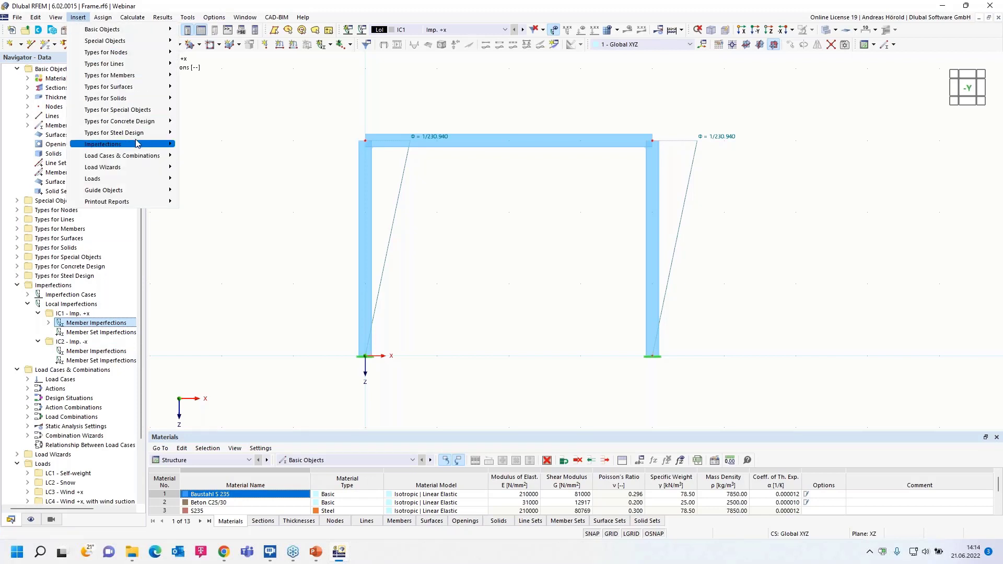
mouse_move(138, 144)
mouse_move(248, 157)
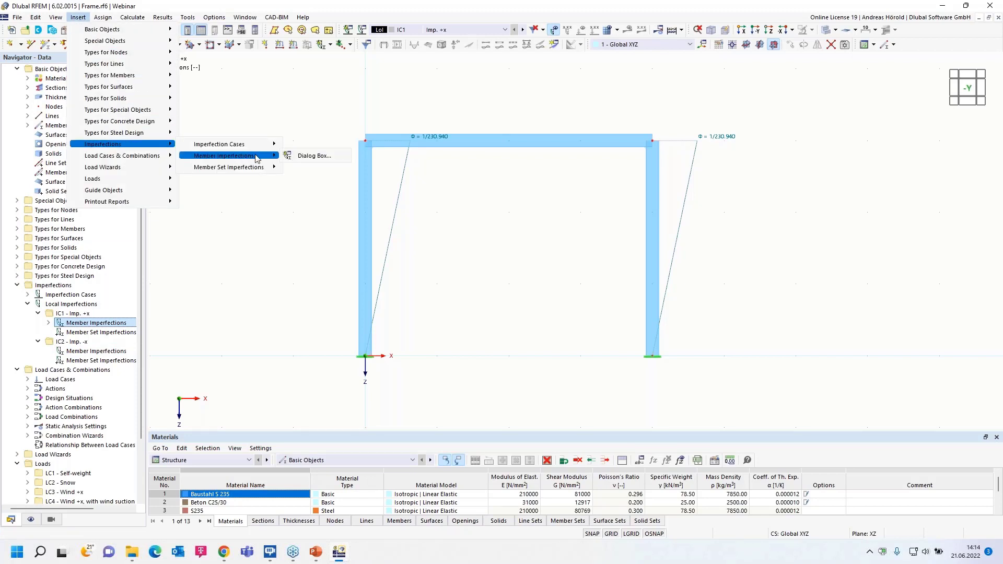
left_click(308, 156)
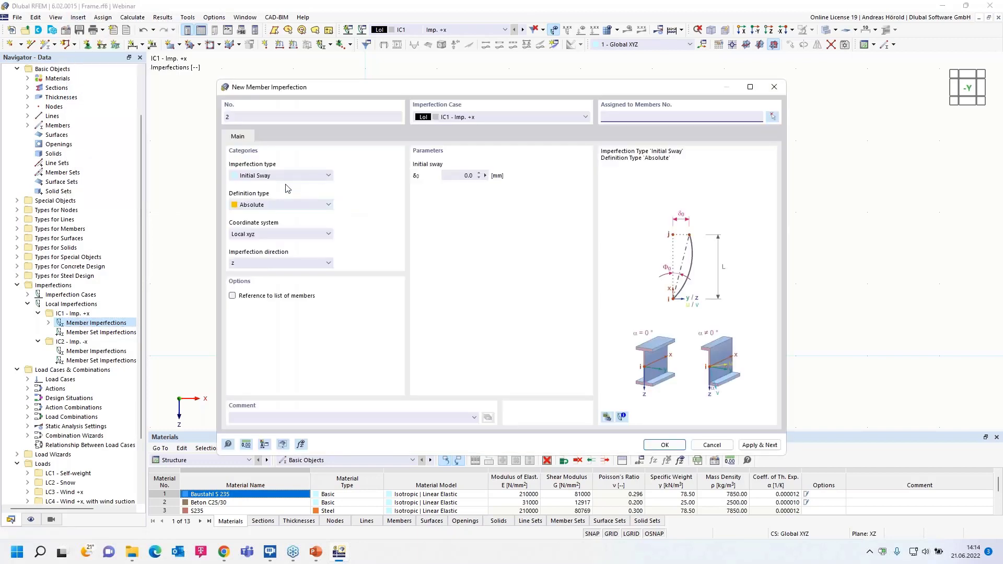
left_click(291, 204)
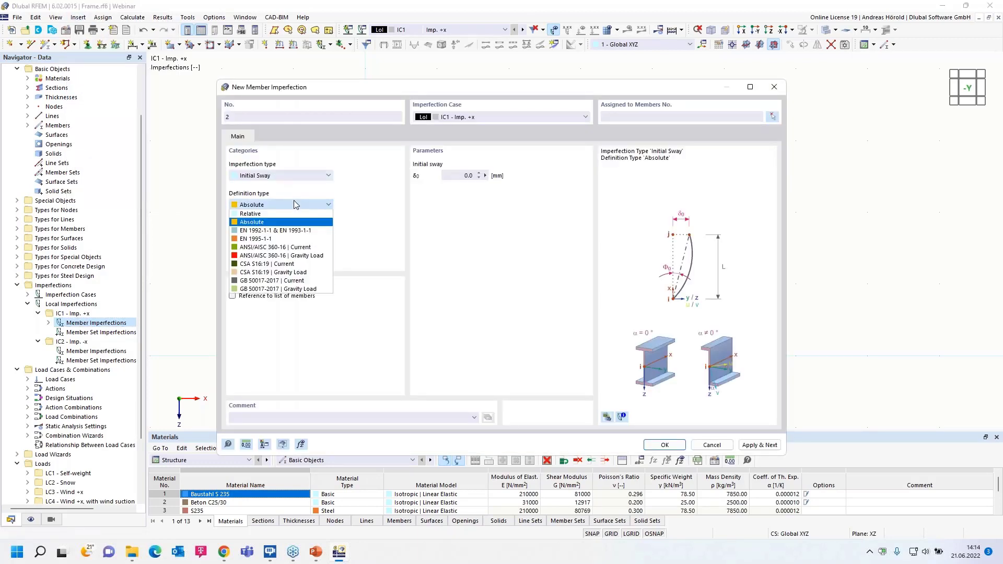
left_click(281, 231)
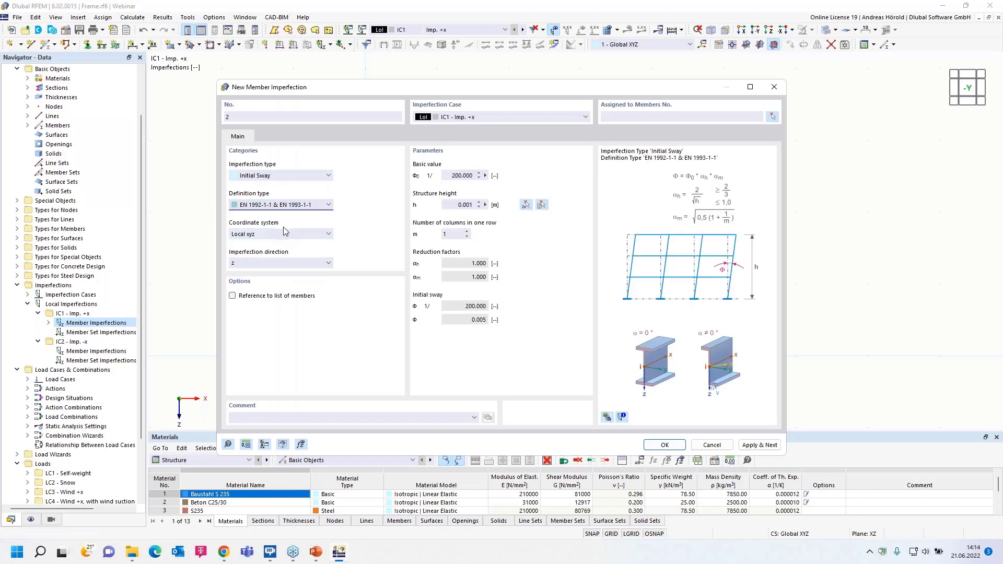
left_click(256, 263)
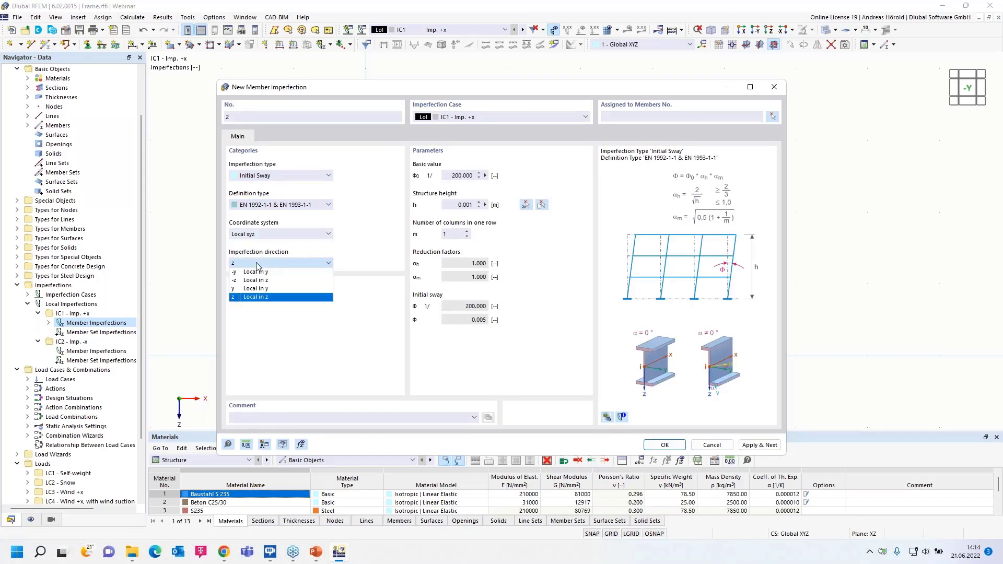
left_click(258, 282)
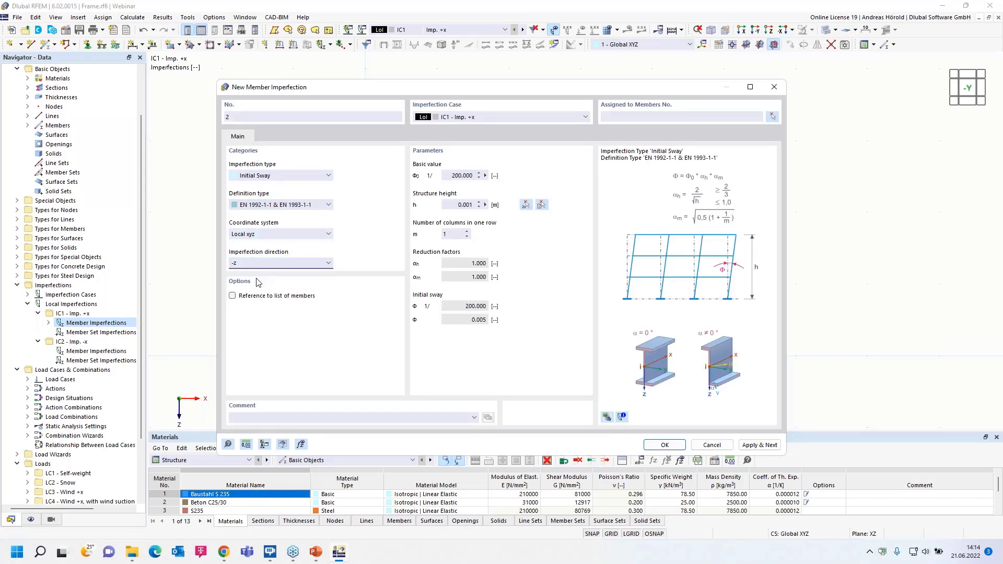
- Set the structure height to 3 m and 2 columns in one row, and place the imperfection in case Imp. -x
left_click(493, 204)
type("3")
left_click(465, 232)
left_click(487, 117)
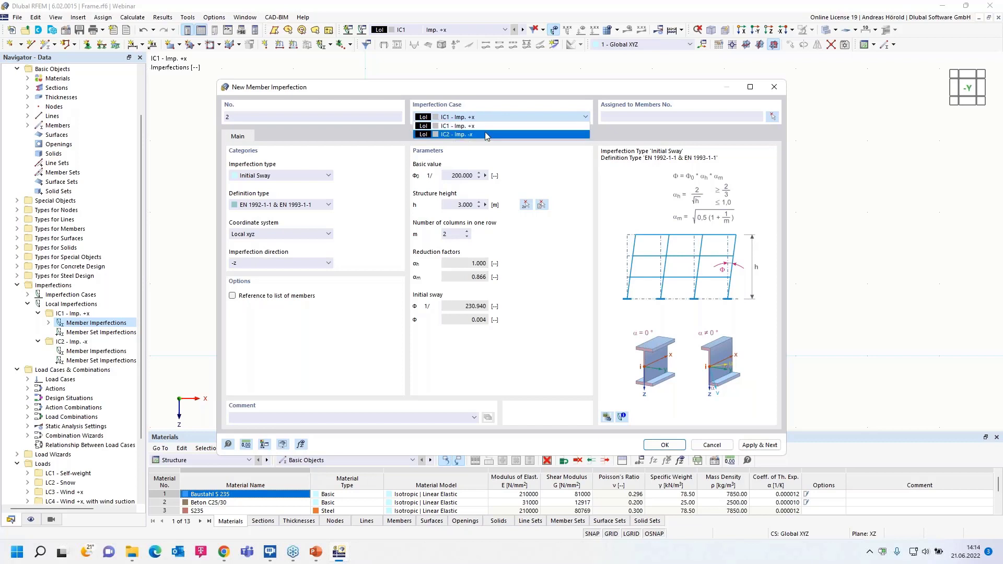
left_click(486, 133)
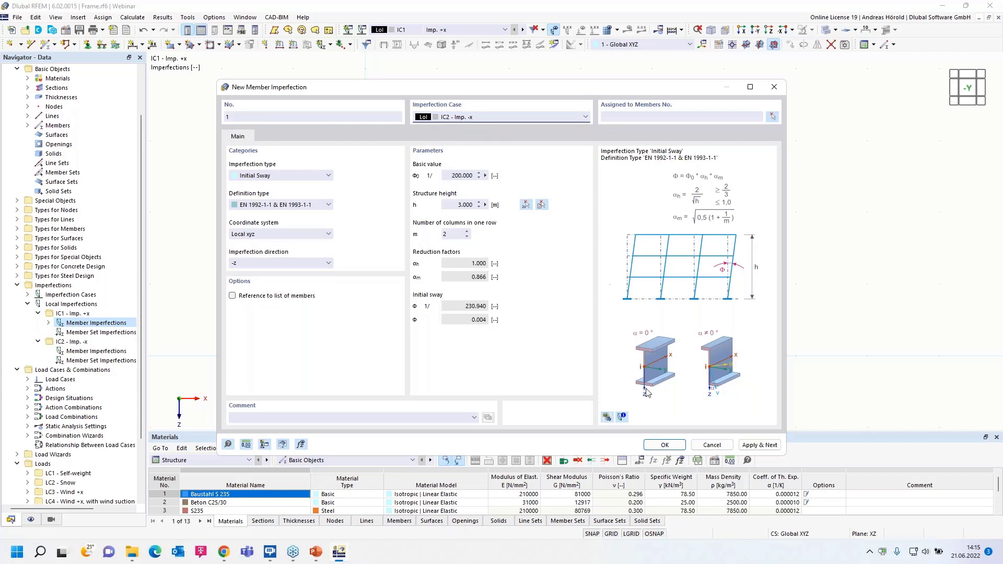
- Assign the negative sway imperfection to both columns, members 1 and 3, and display case Imp. -x in the model
left_click(663, 445)
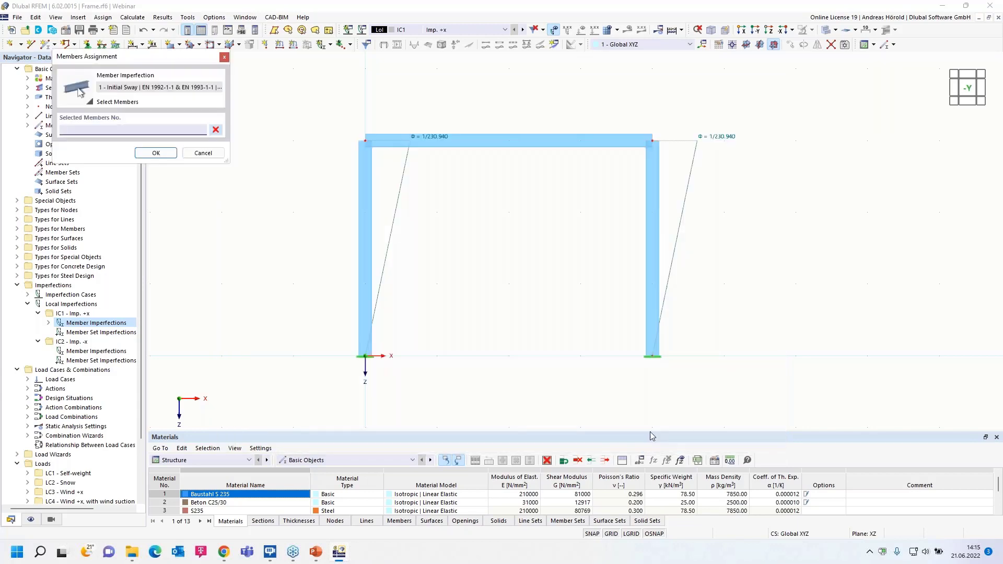
left_click(365, 264)
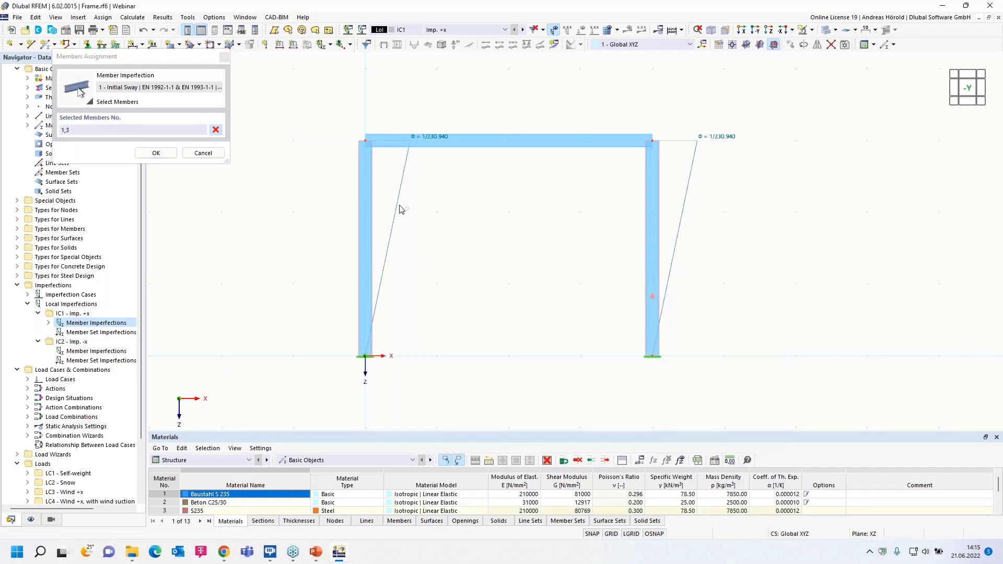
left_click(156, 152)
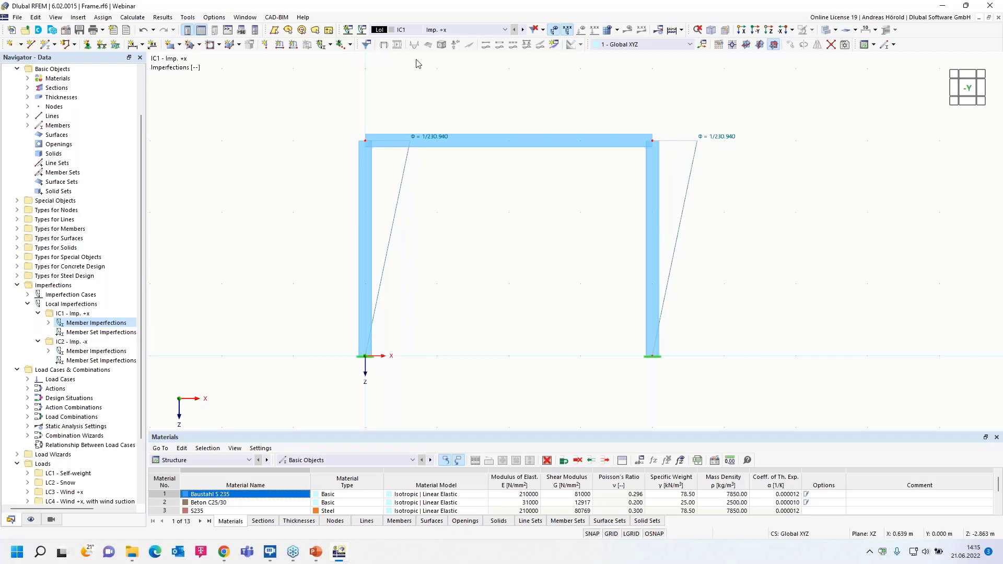
left_click(523, 30)
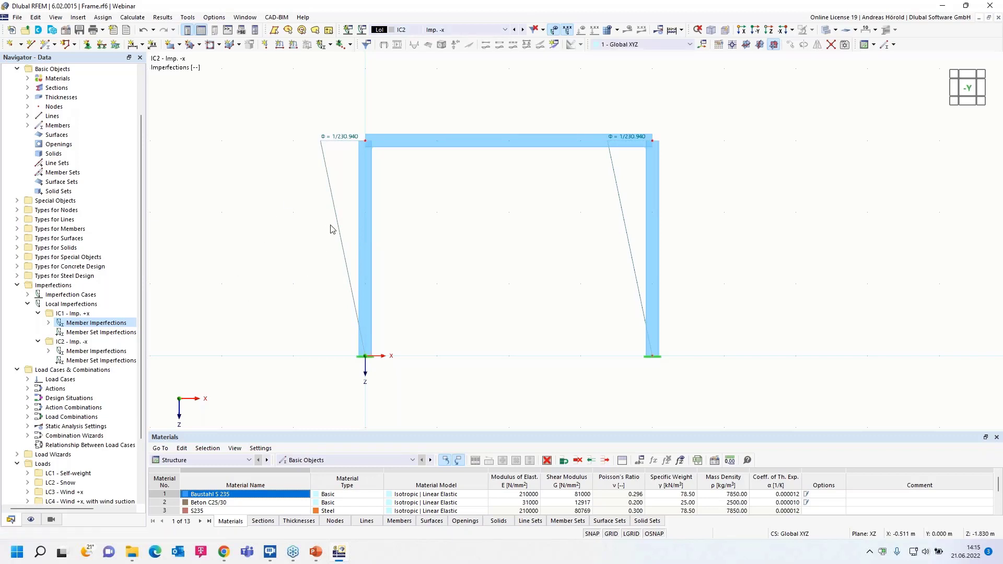
mouse_move(337, 224)
- Open the load cases and combinations settings and select standard group EN 1990 with national annex DIN | 2012-08
right_click(56, 372)
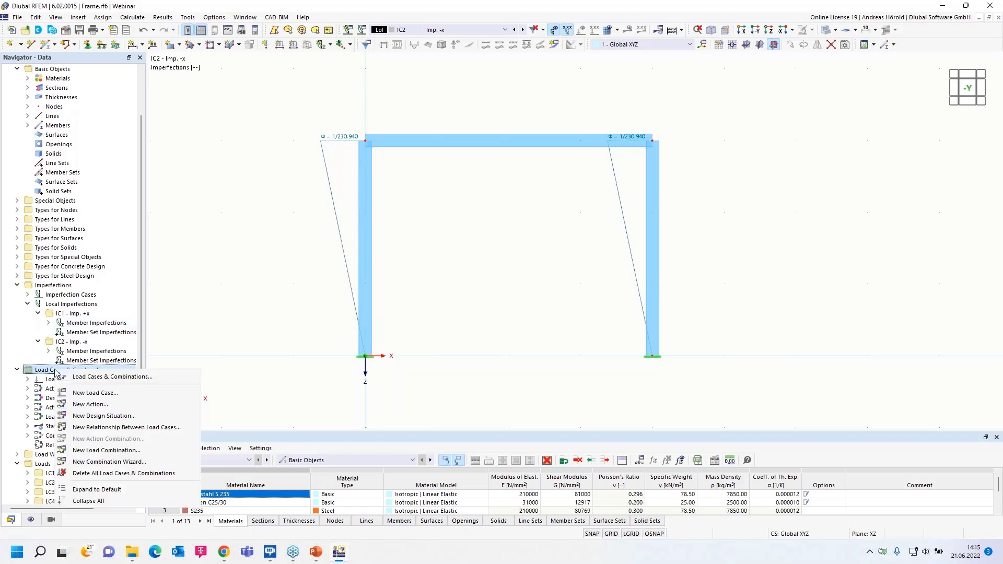
left_click(99, 377)
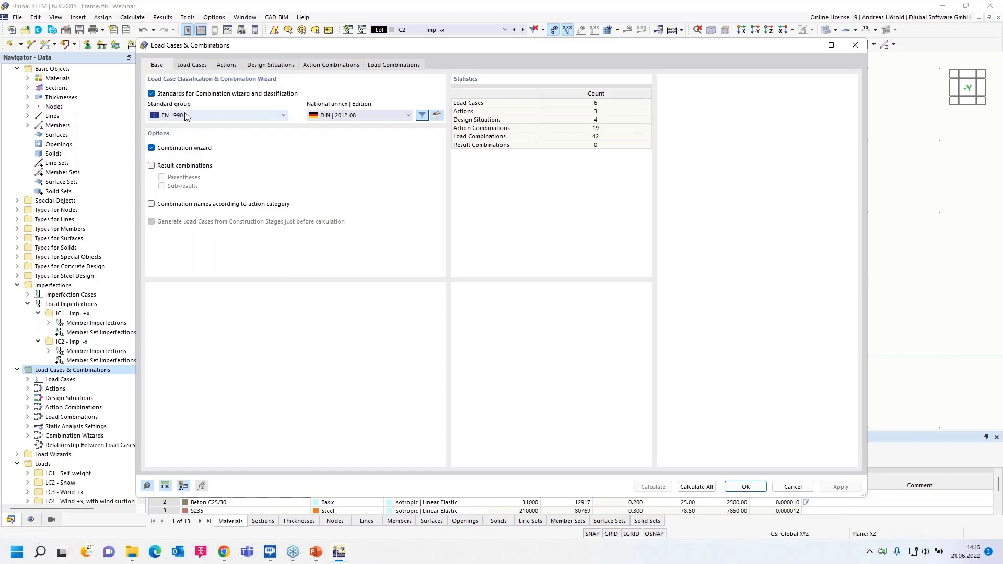
left_click(201, 116)
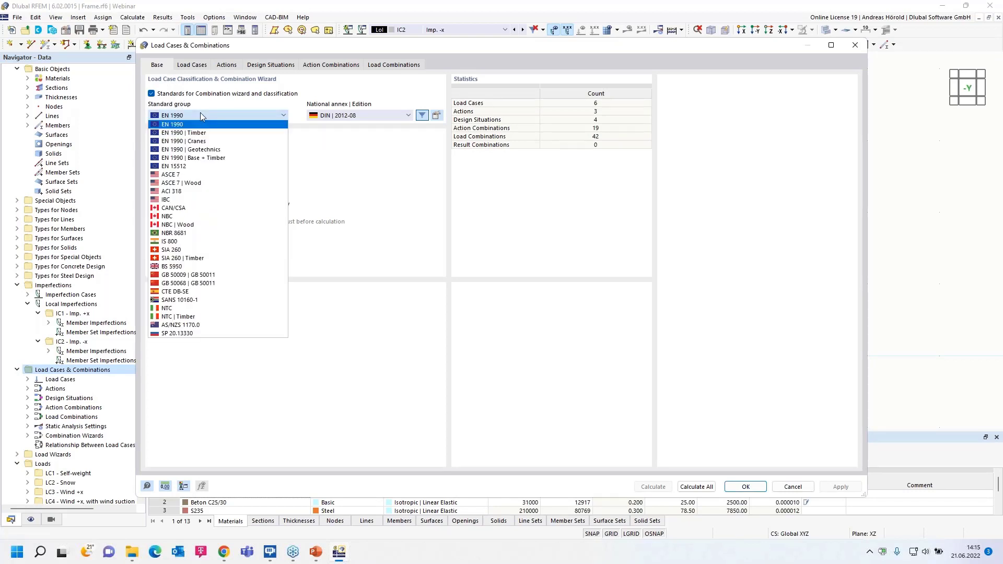
left_click(184, 124)
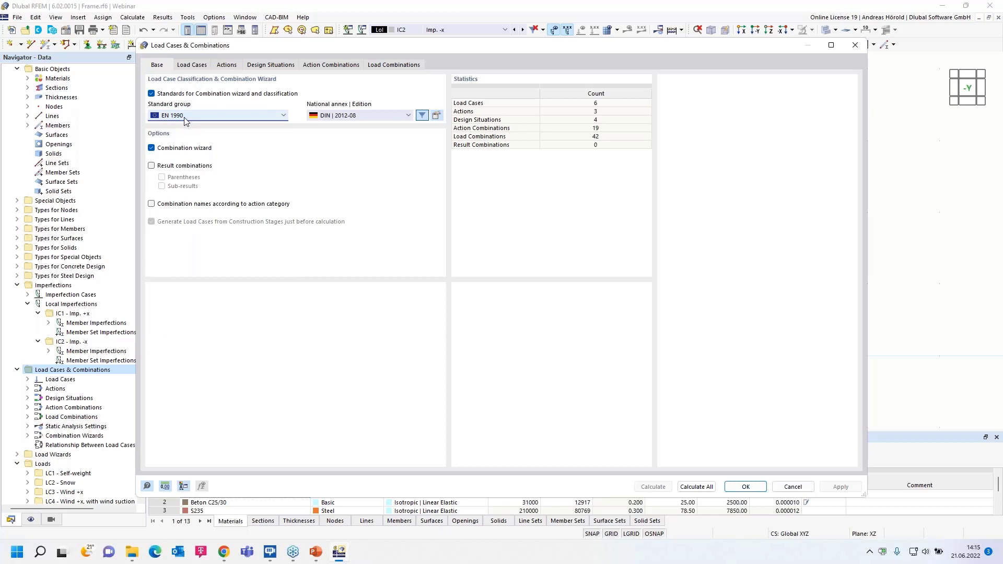
left_click(313, 119)
left_click(364, 119)
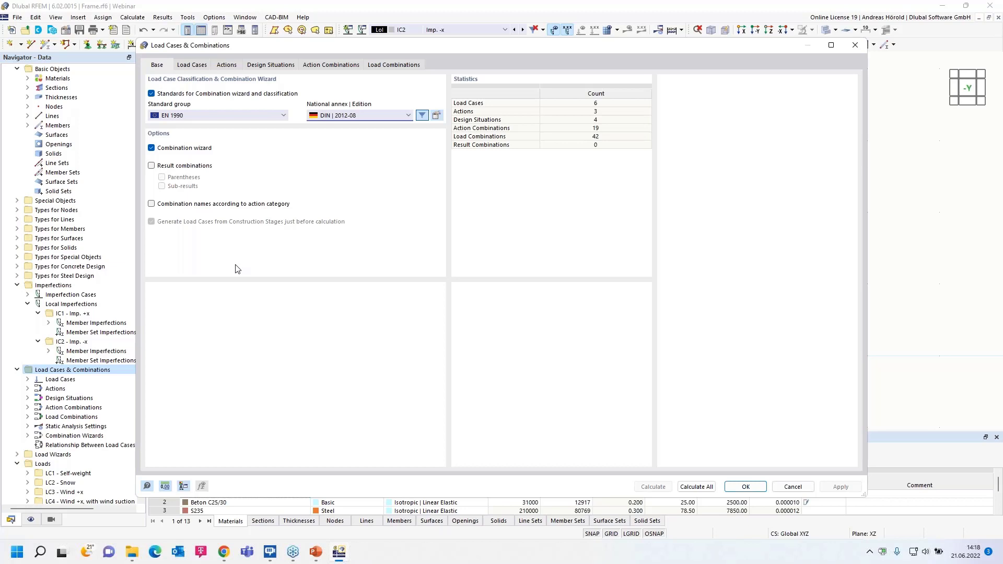
- Review the available static analysis settings and action categories for the Self-weight load case
left_click(193, 66)
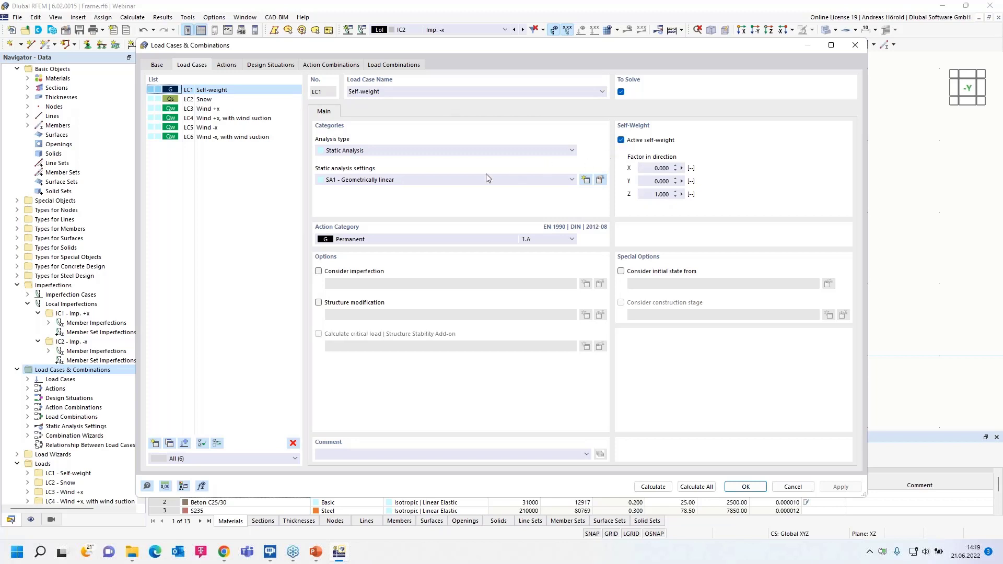
left_click(418, 180)
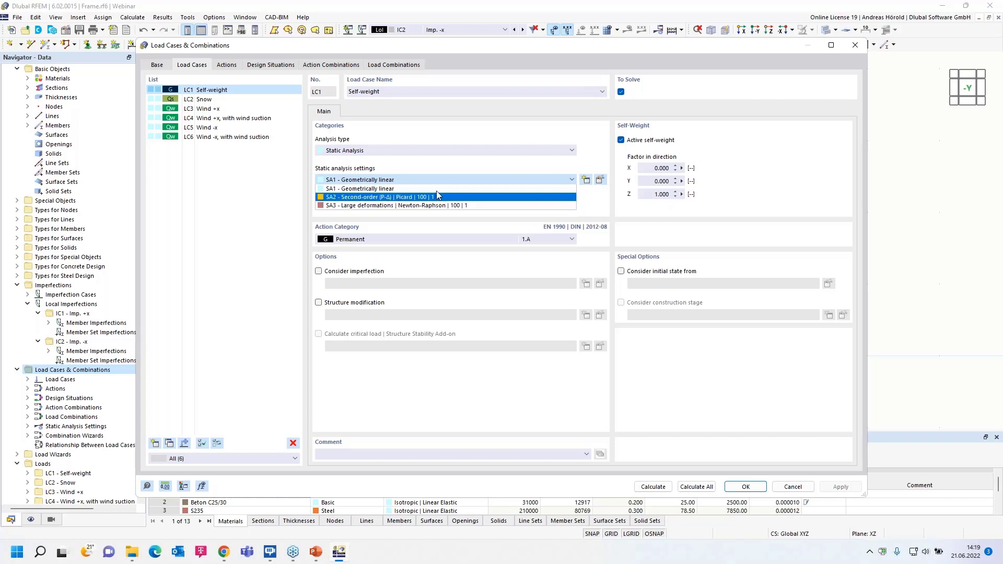
left_click(448, 167)
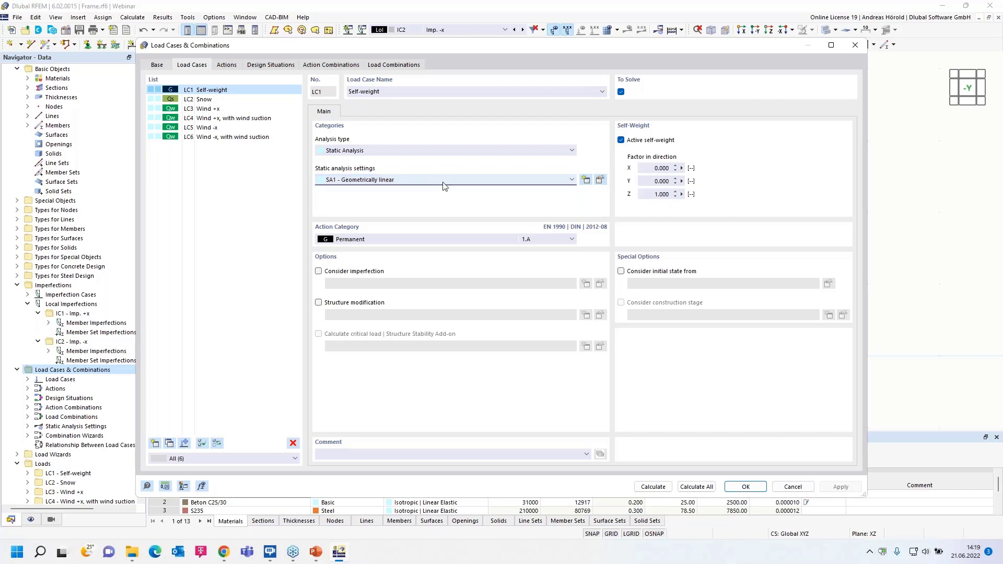
left_click(421, 240)
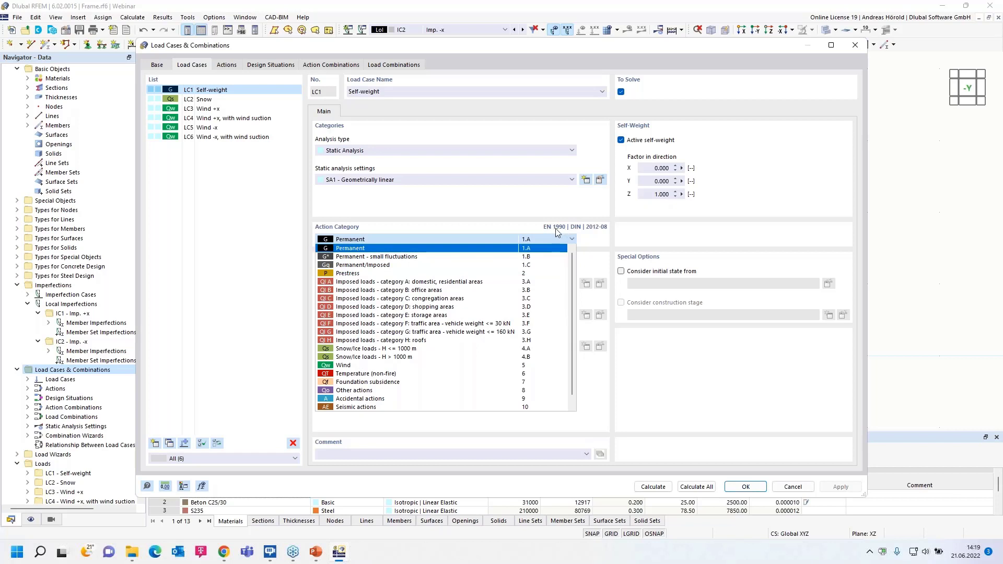
left_click(515, 219)
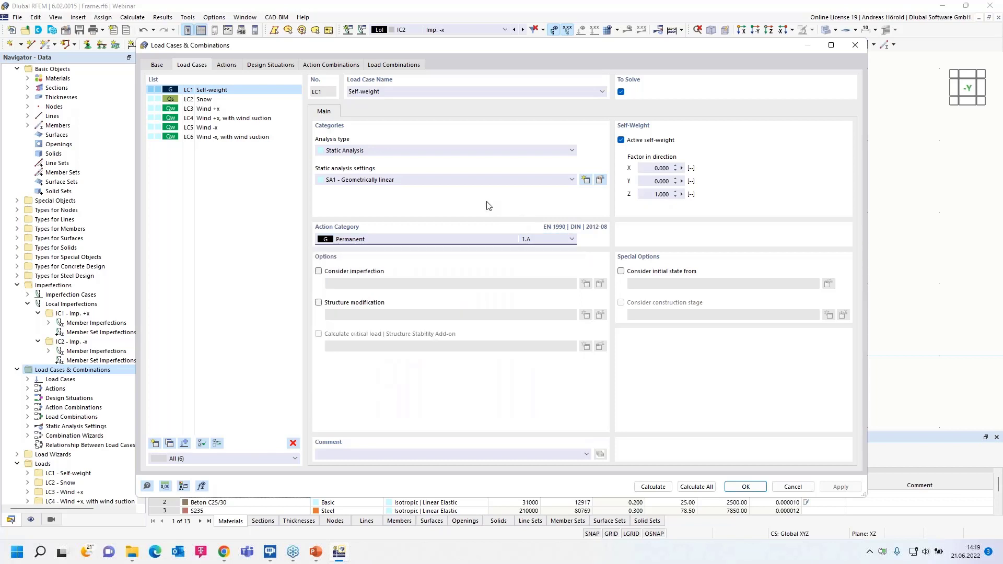
- Check which imperfection case is considered in each of the four wind load cases, LC3 to LC6
left_click(209, 111)
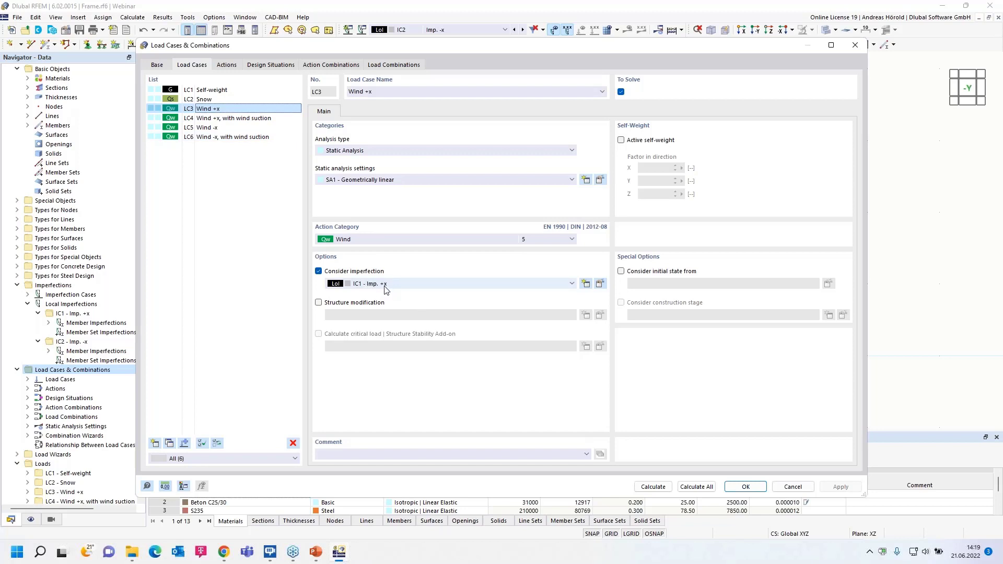
left_click(225, 118)
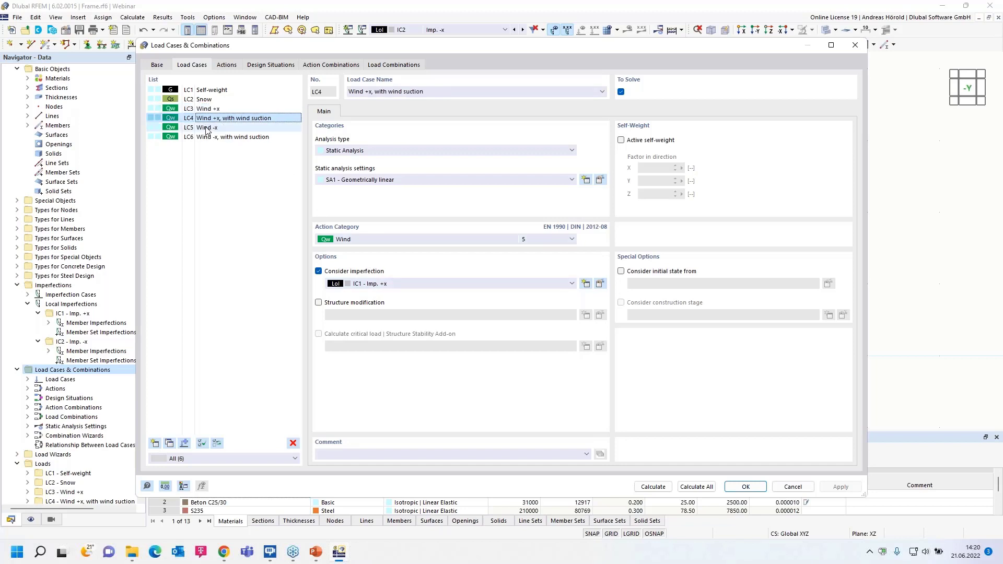
left_click(207, 128)
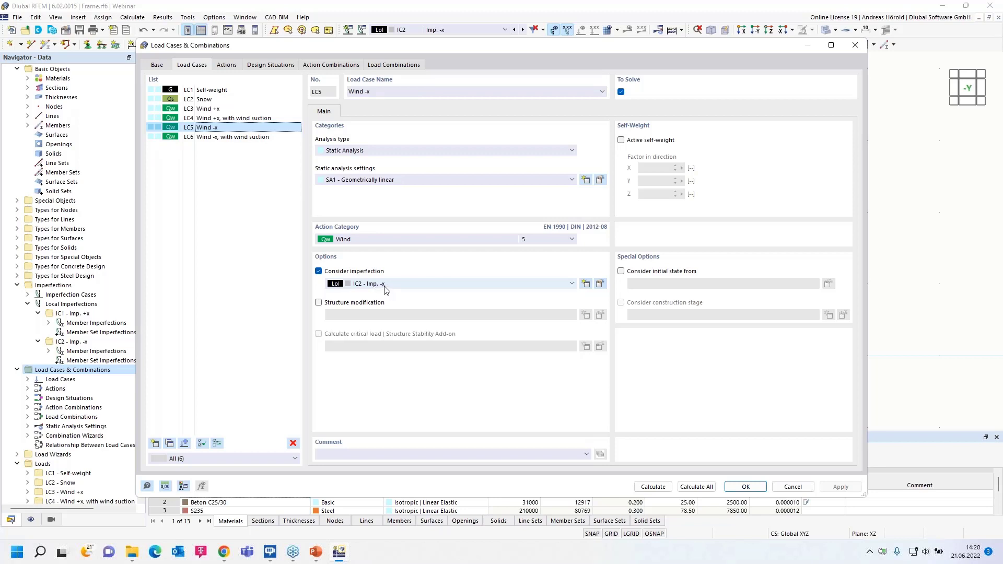
left_click(235, 137)
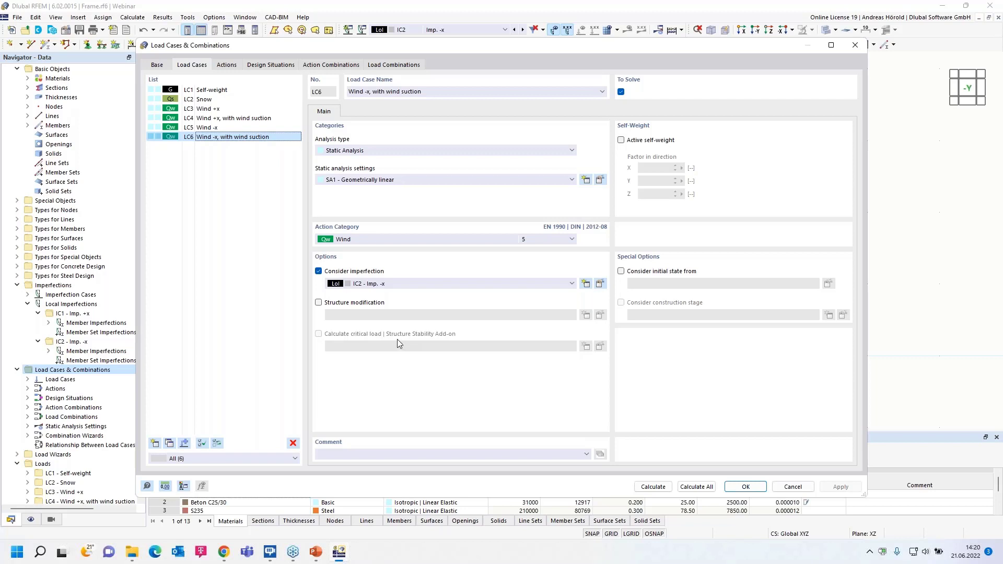
- Go through the permanent, snow and wind actions and select Alternatively as the action type for Wind
left_click(224, 65)
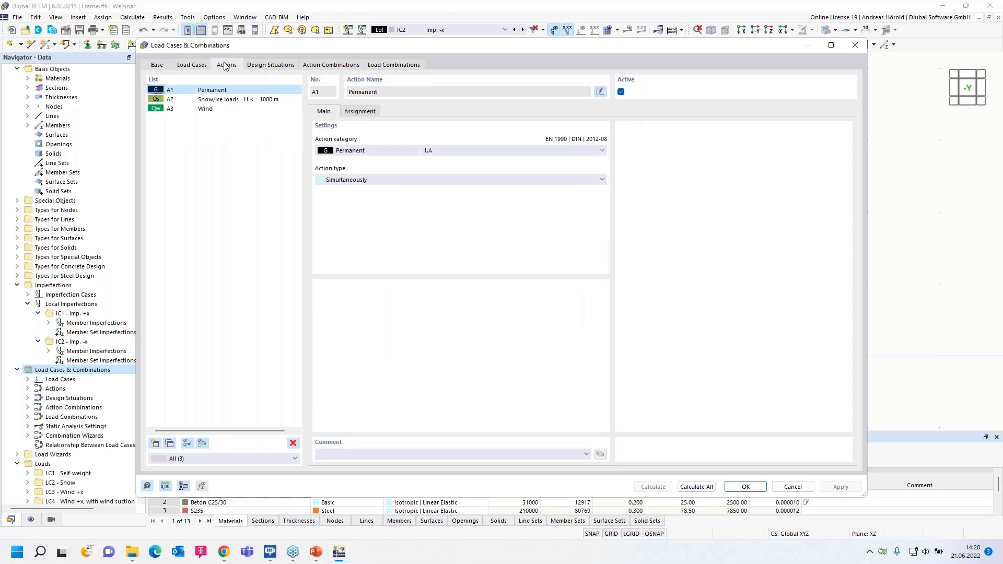
left_click(222, 100)
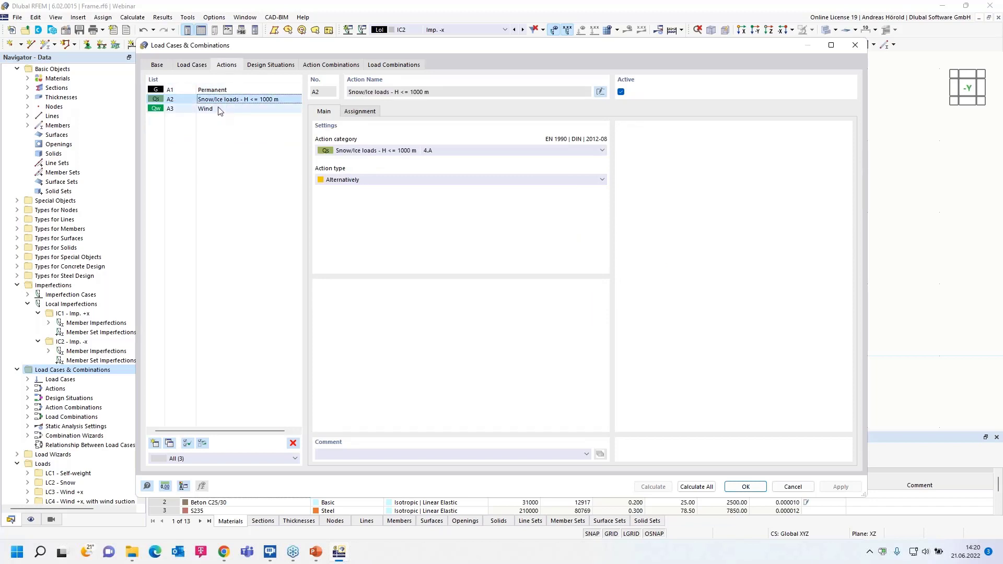
left_click(220, 109)
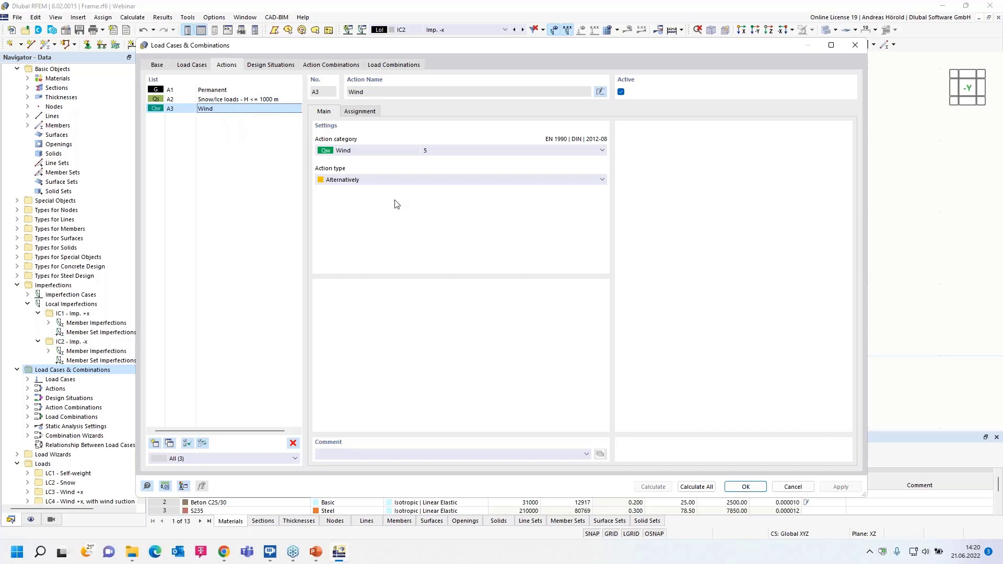
left_click(412, 180)
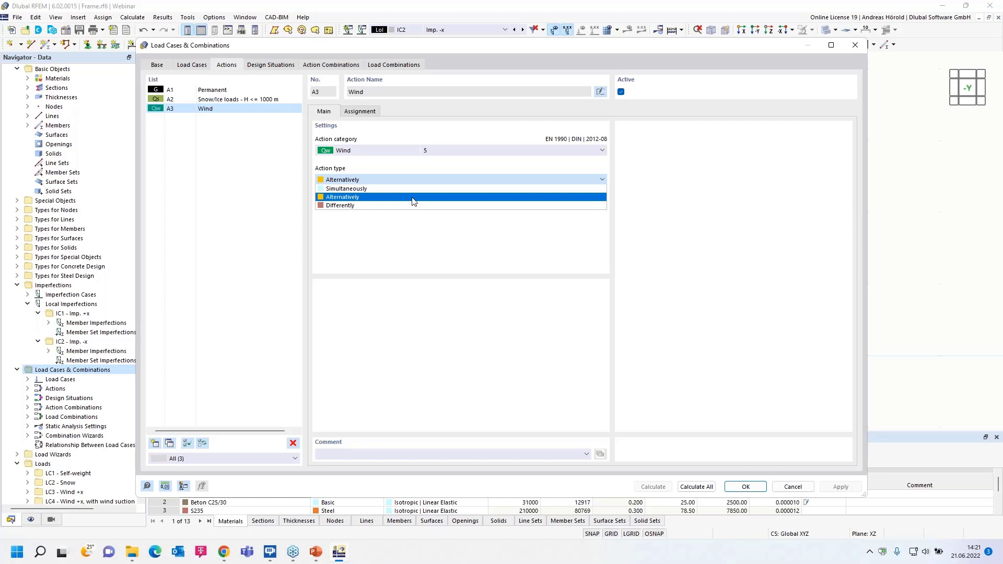
left_click(413, 201)
left_click(377, 179)
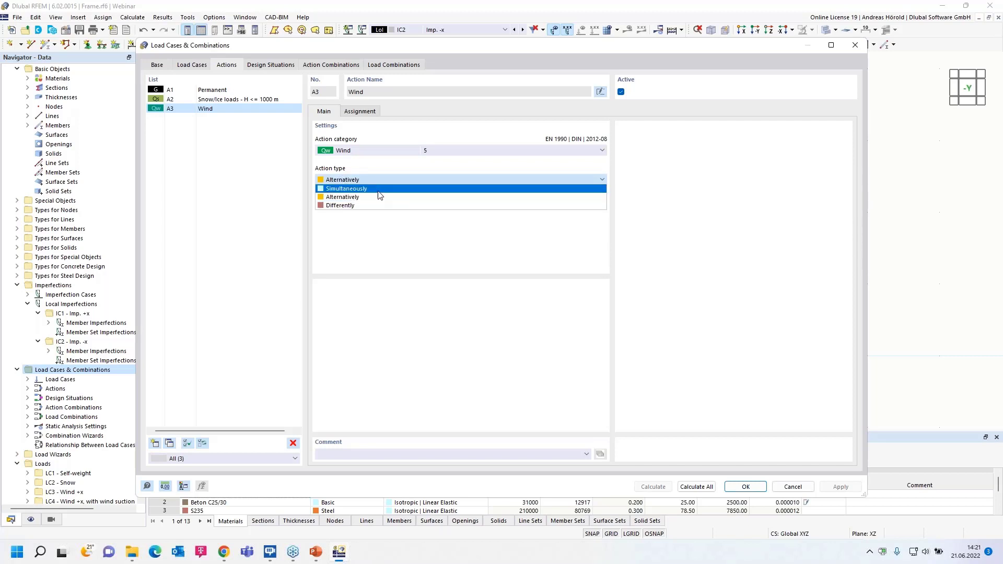
left_click(380, 199)
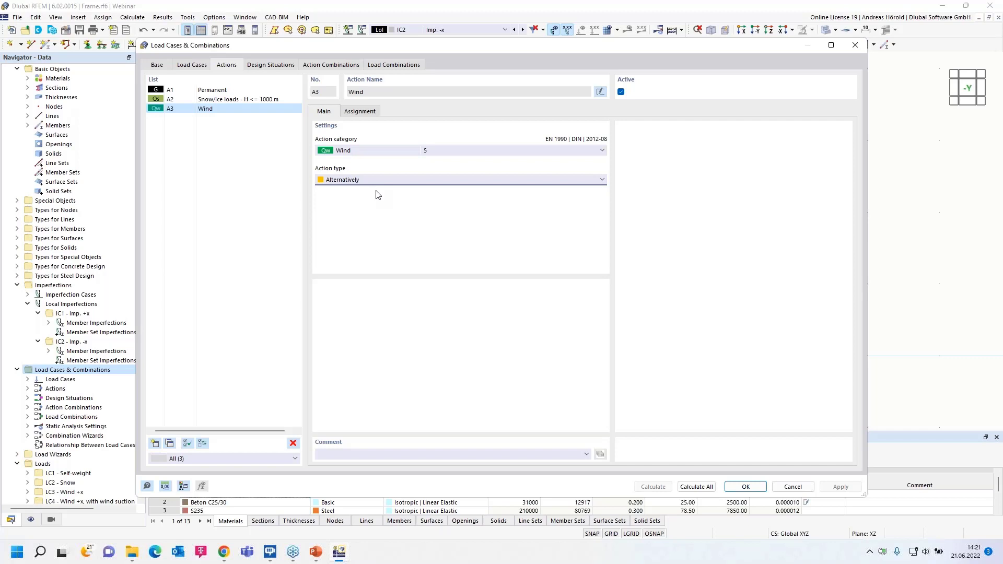
- Set the Wind action type to Differently and assign LC3 and LC4 to group 1 and LC5 and LC6 to group 2
left_click(400, 181)
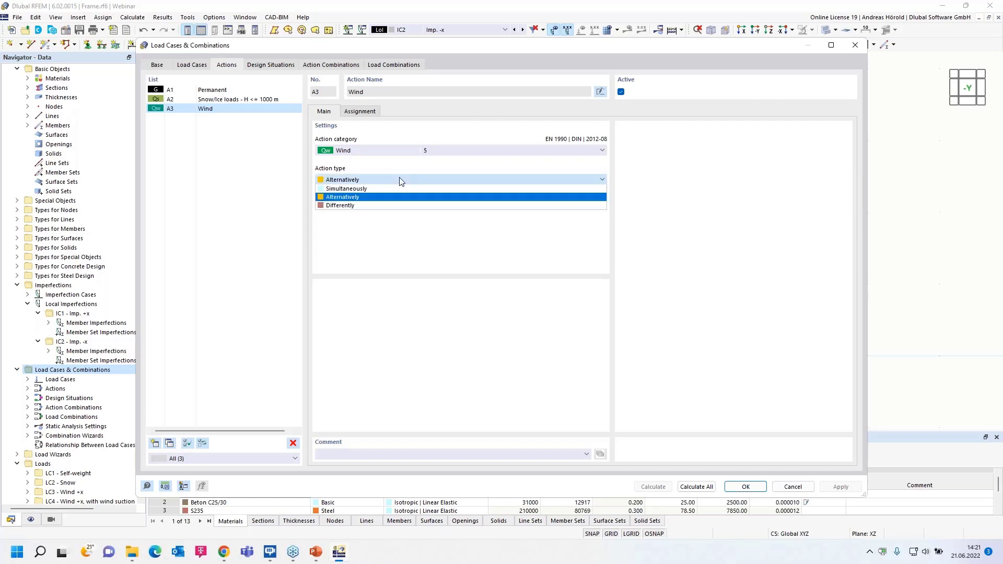
left_click(395, 206)
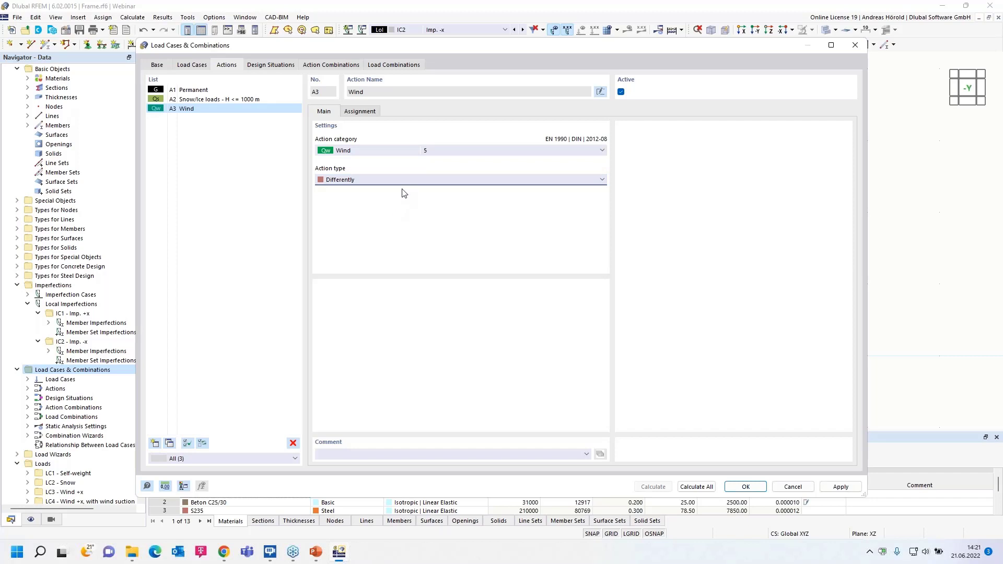
left_click(359, 111)
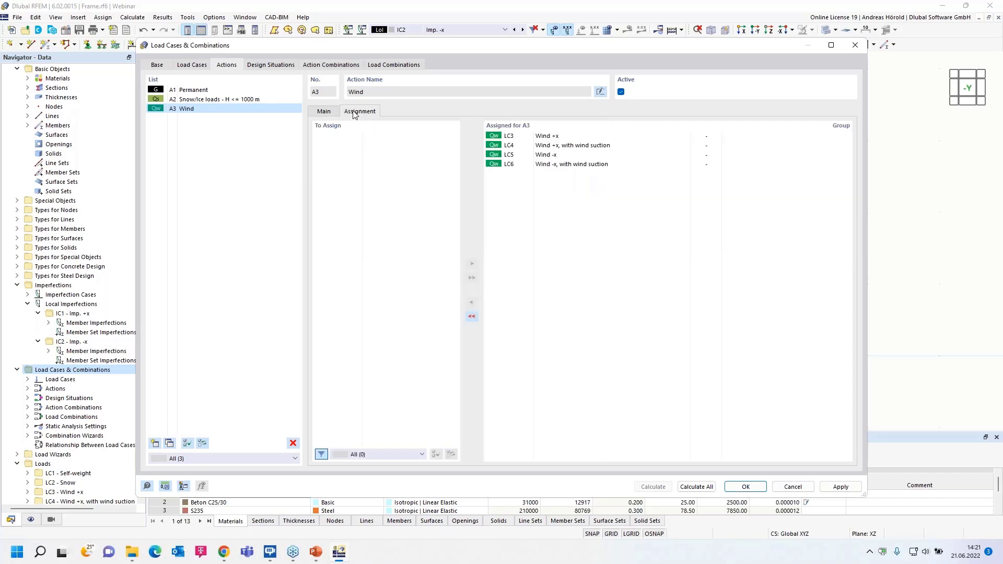
left_click(713, 137)
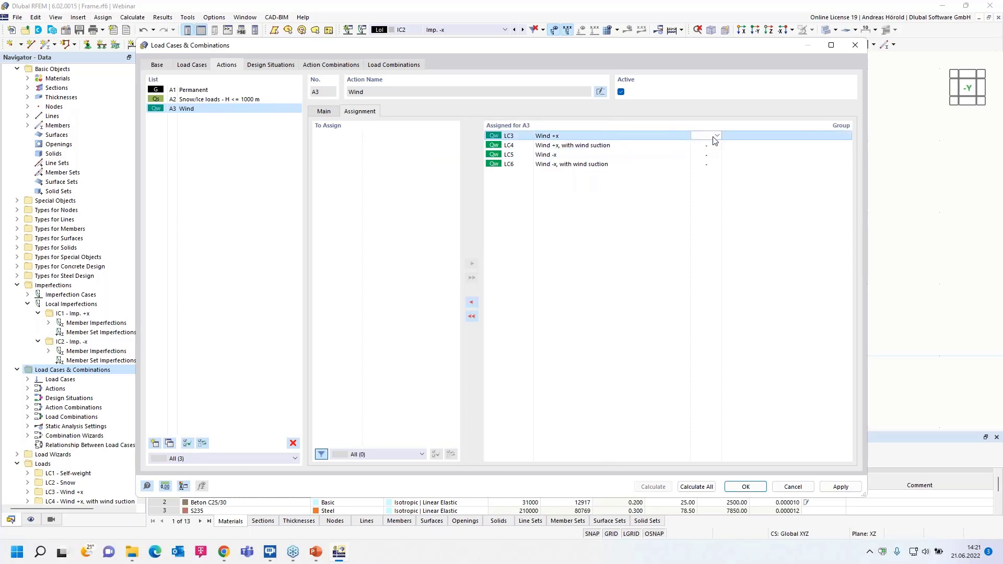
type("1")
left_click(711, 146)
type("1")
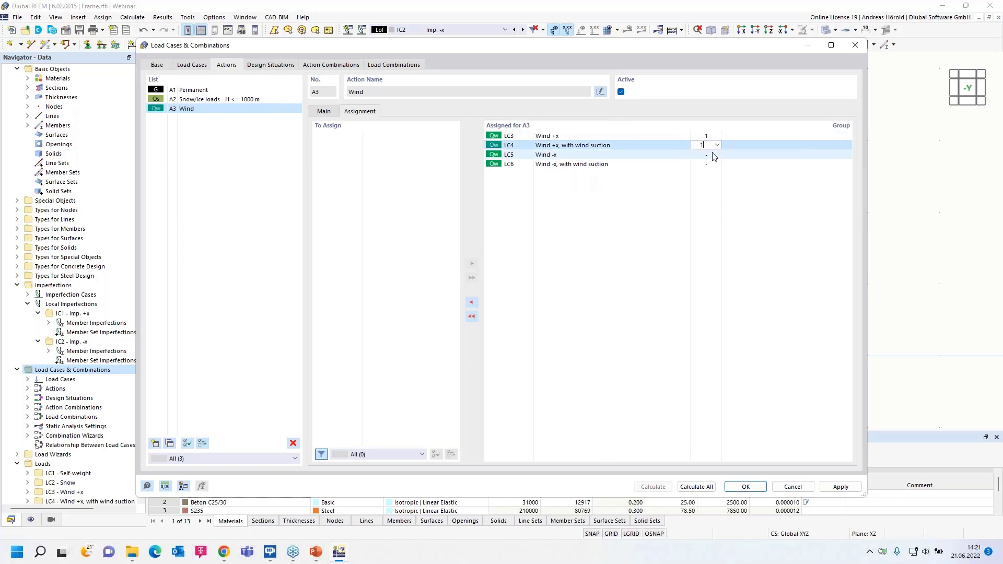
left_click(714, 156)
type("2")
left_click(713, 164)
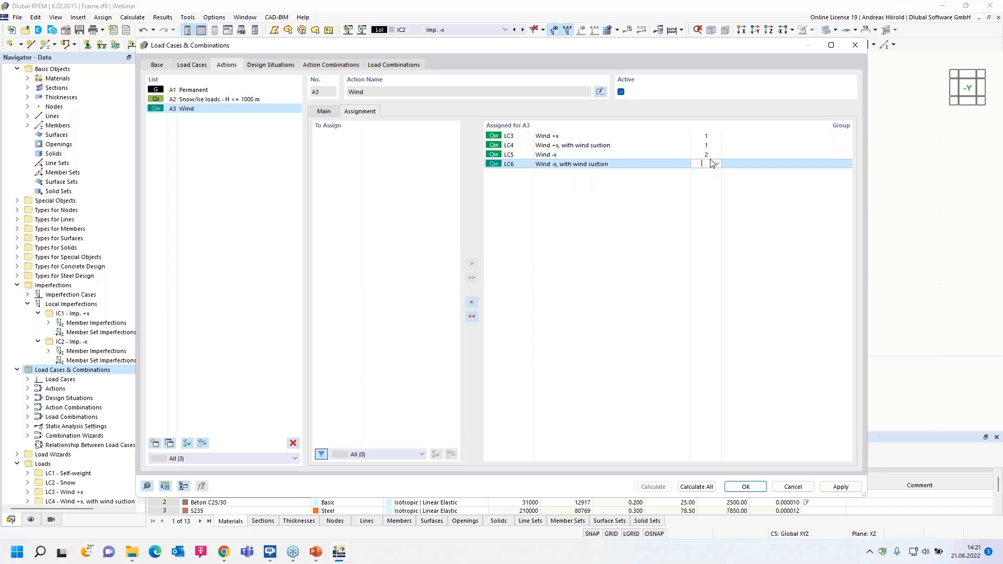
type("2")
left_click(711, 146)
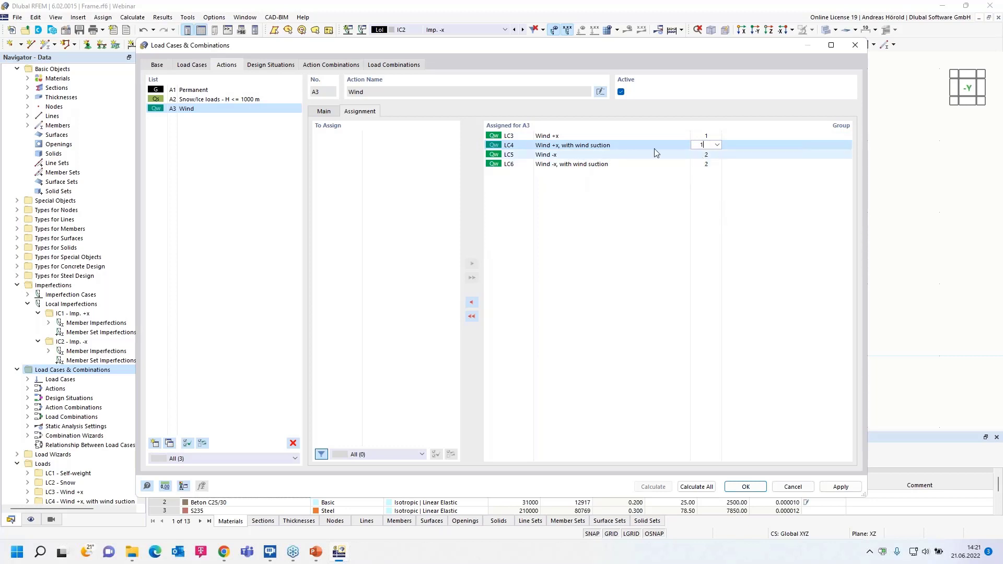
- Set the action type of Wind back to Alternatively
left_click(324, 111)
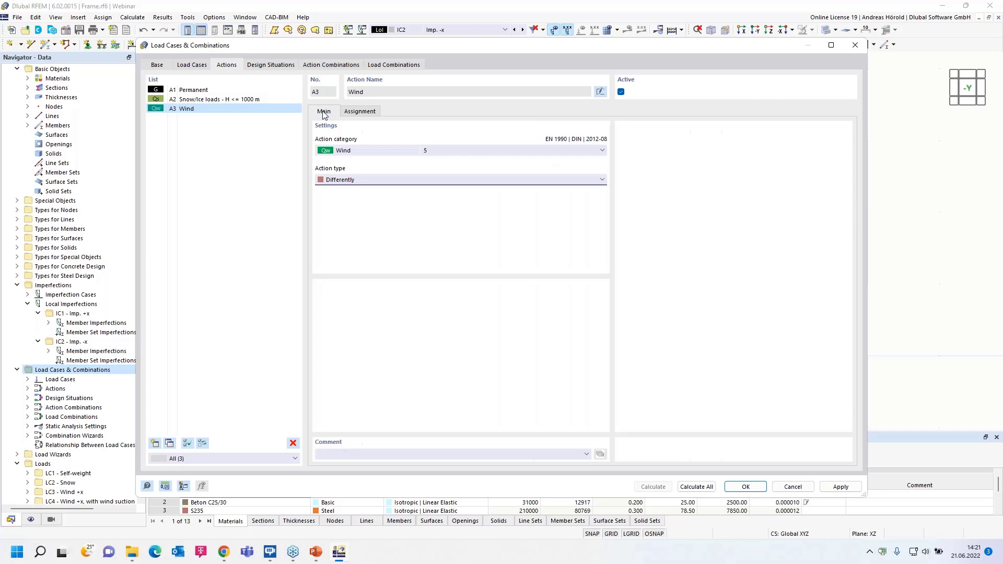
left_click(402, 183)
left_click(399, 199)
- Check the second-order static analysis settings and iterative method used by the combination wizard of the ULS design situation DS1
left_click(267, 65)
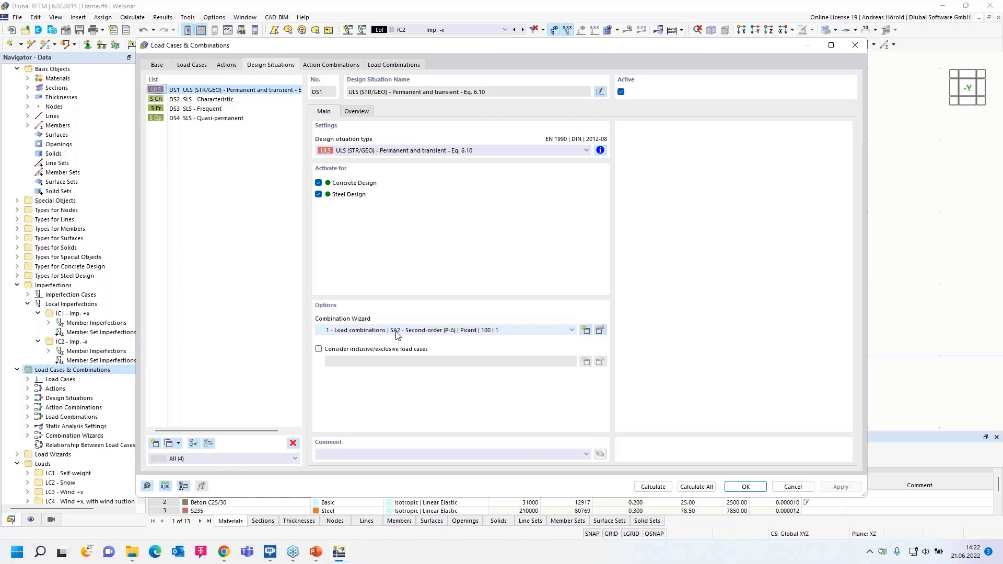
left_click(599, 331)
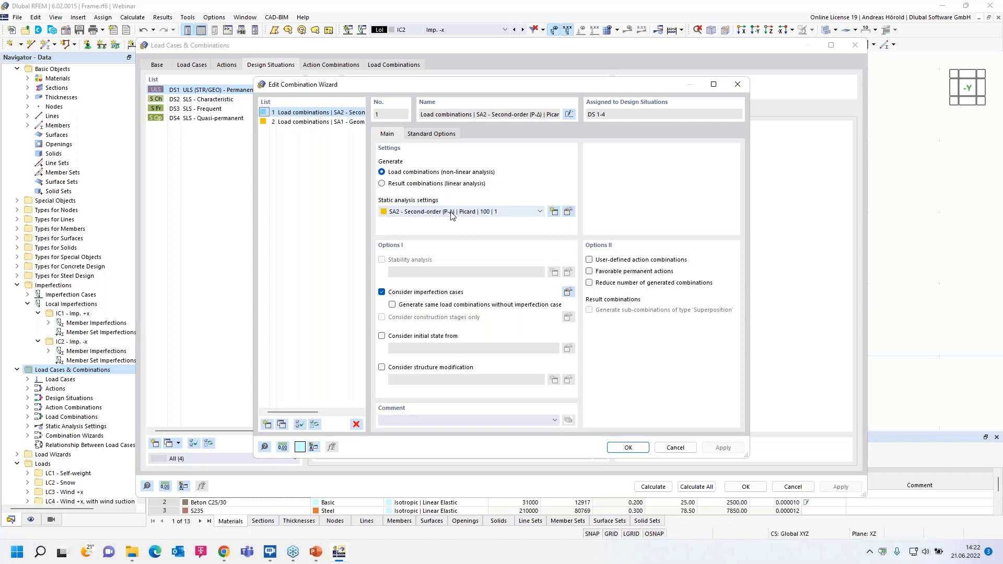
left_click(417, 211)
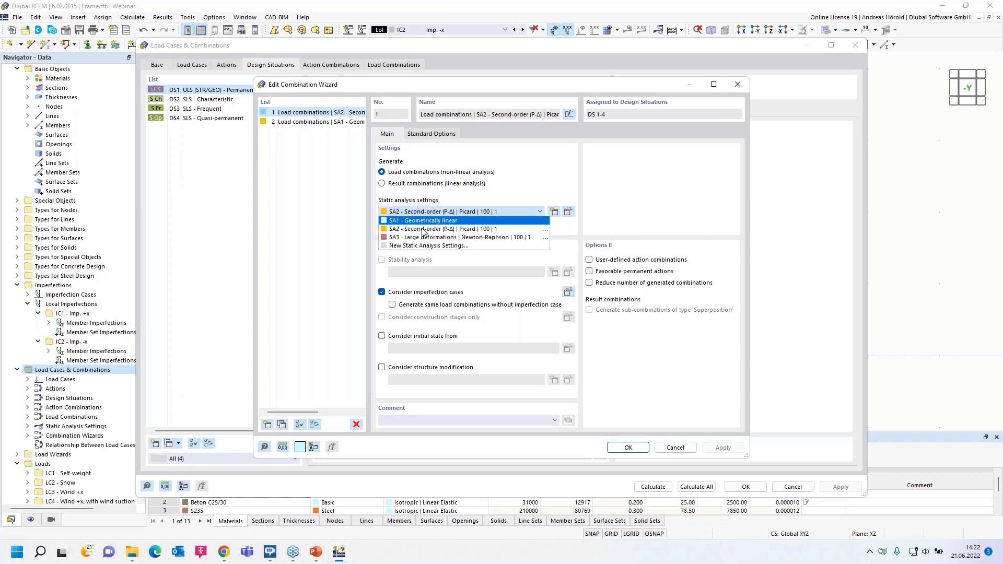
left_click(460, 228)
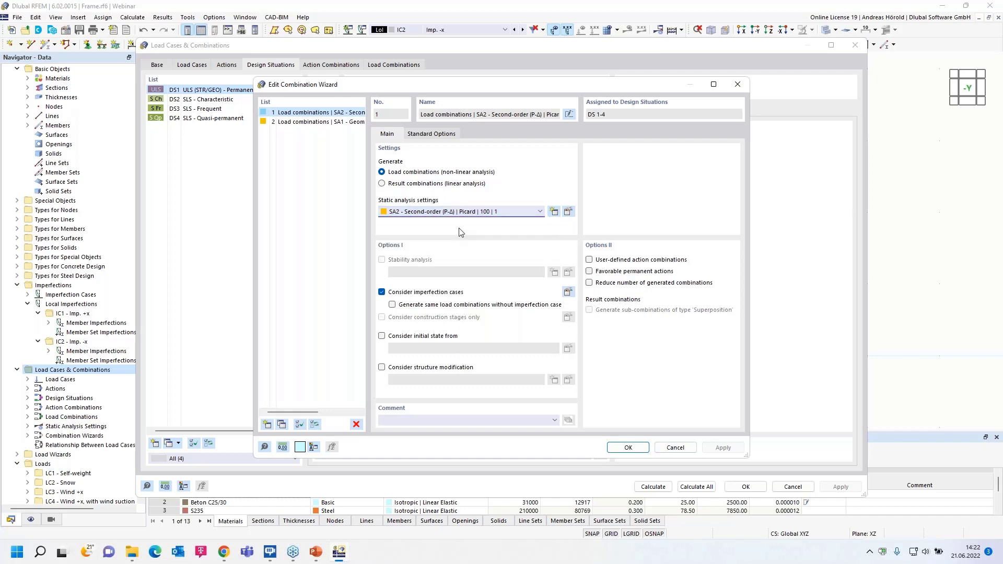
left_click(569, 211)
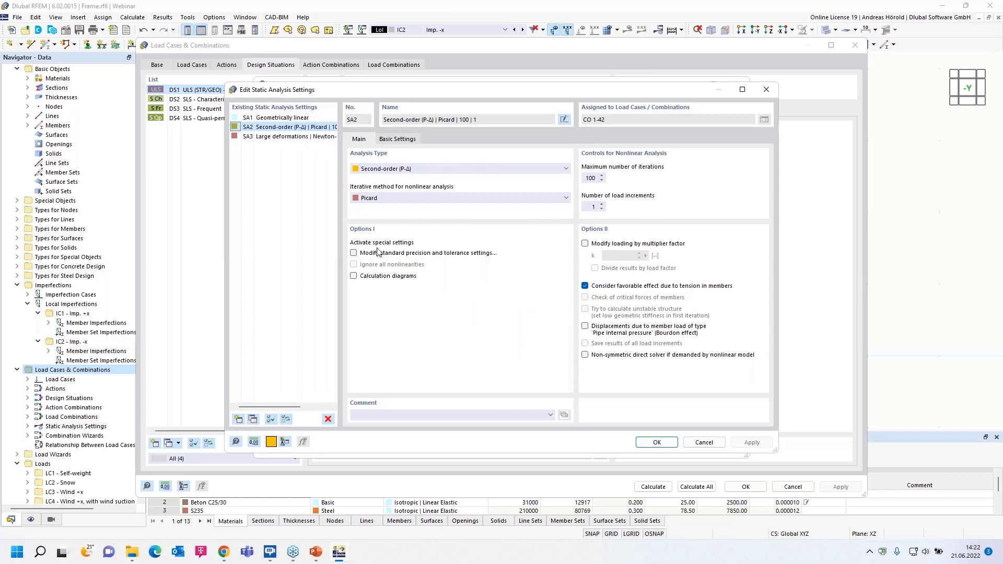
left_click(392, 194)
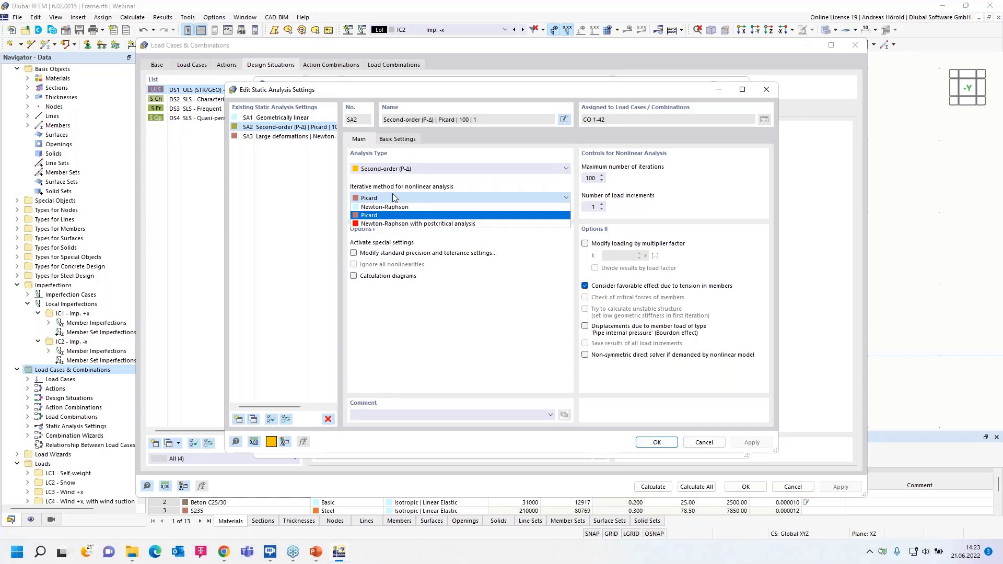
left_click(393, 197)
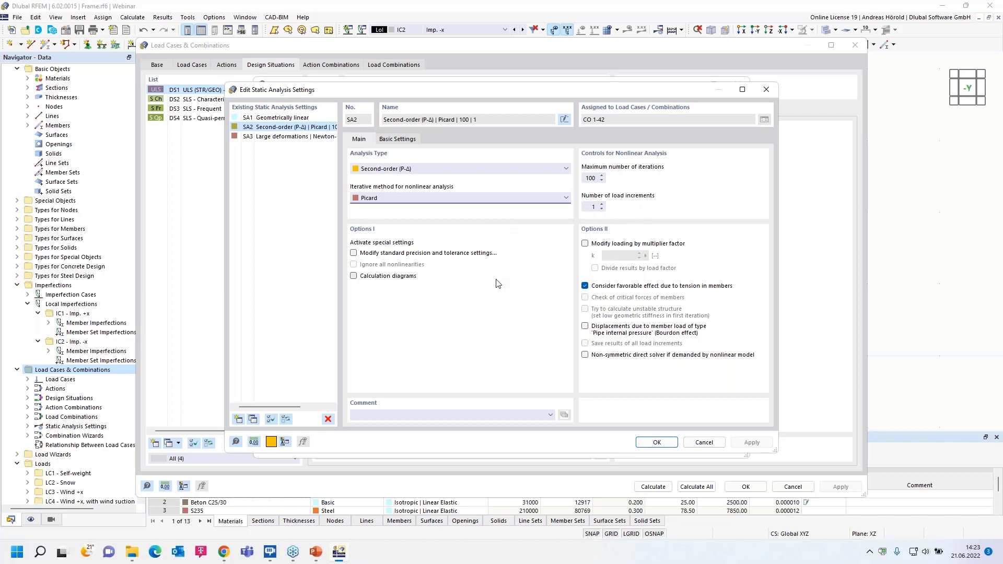
left_click(703, 443)
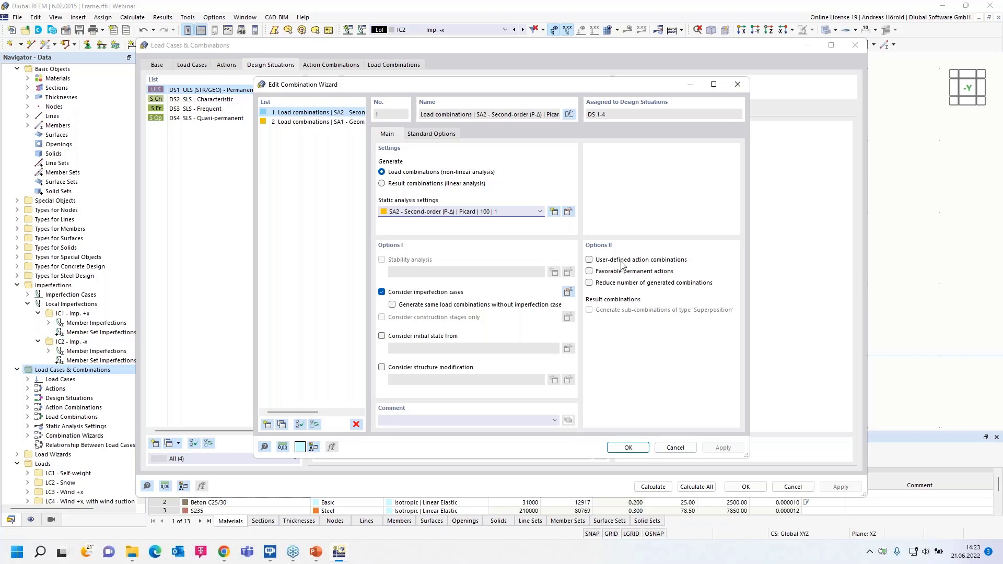
- Review the combination wizard's options for favorable permanent actions and reducing generated combinations, plus its standard options
left_click(589, 272)
left_click(590, 272)
left_click(589, 283)
left_click(589, 284)
left_click(431, 134)
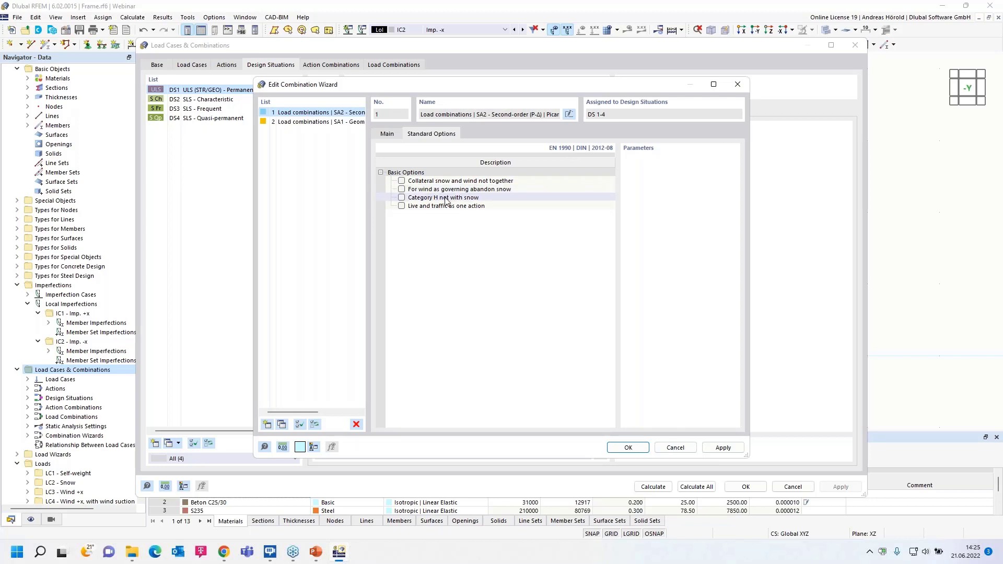
left_click(387, 135)
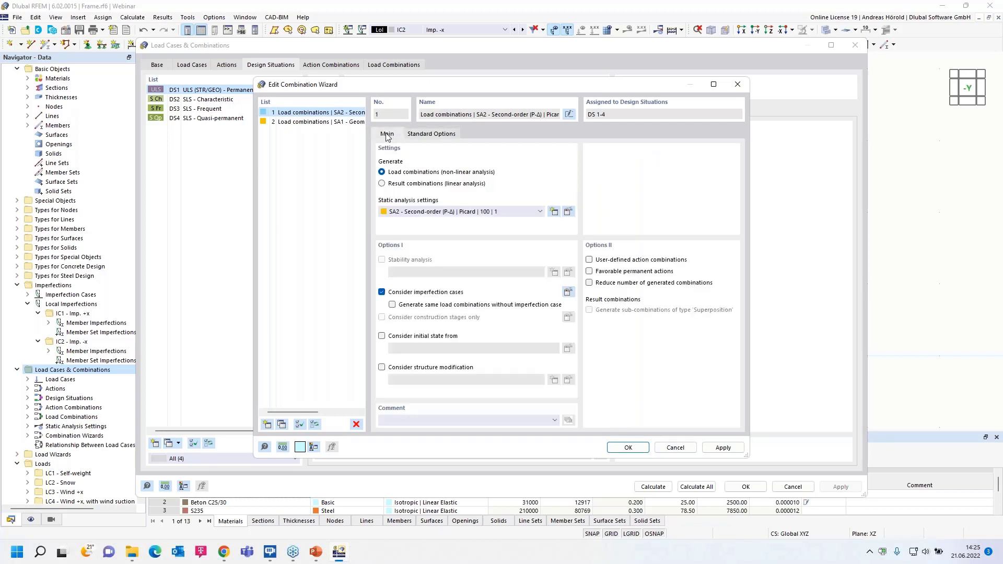
left_click(629, 447)
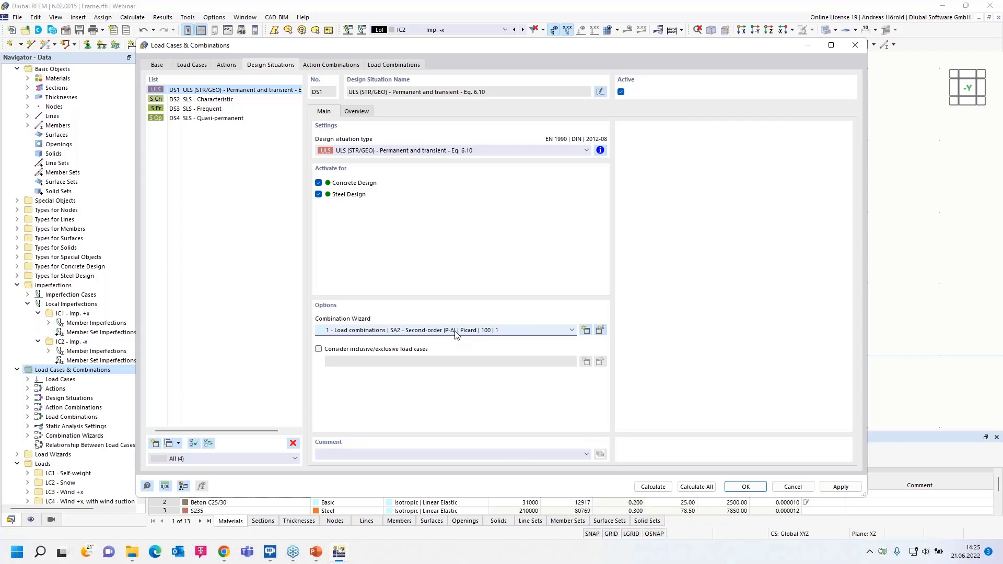
- Assign combination wizard 2, load combinations with SA1 - Geometrically linear, to the SLS design situations DS2 to DS4 together
left_click(205, 102)
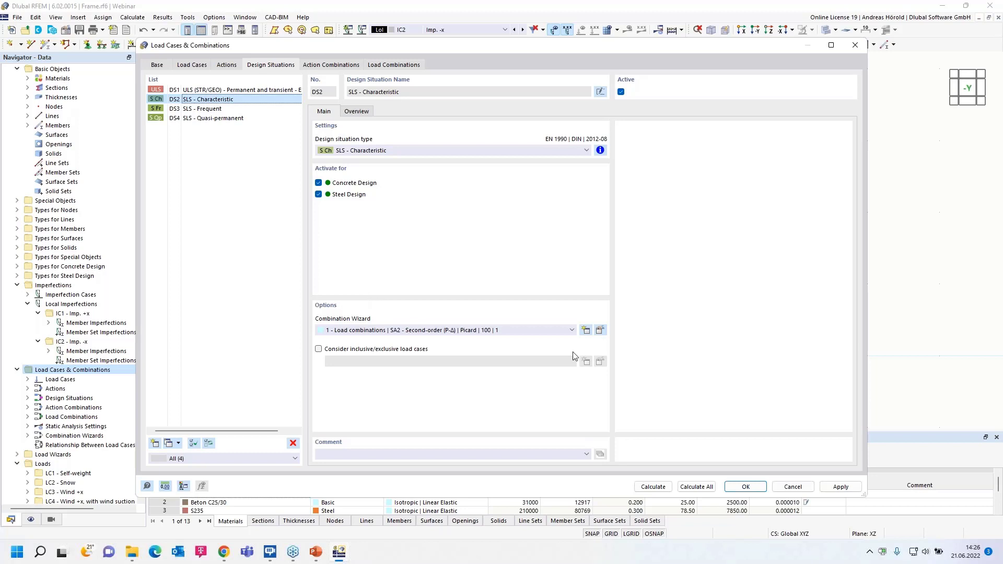
left_click(220, 118, "shift")
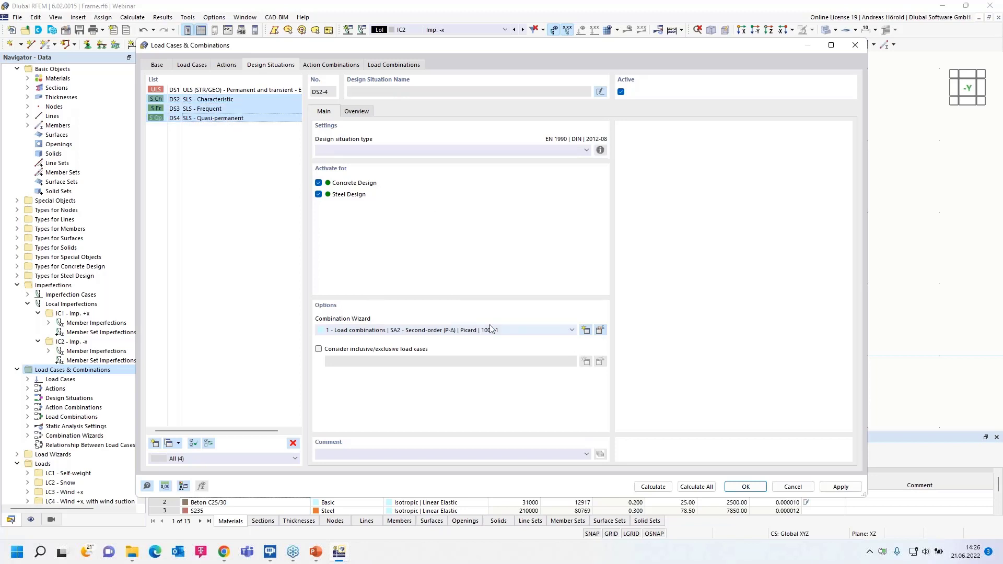
left_click(537, 330)
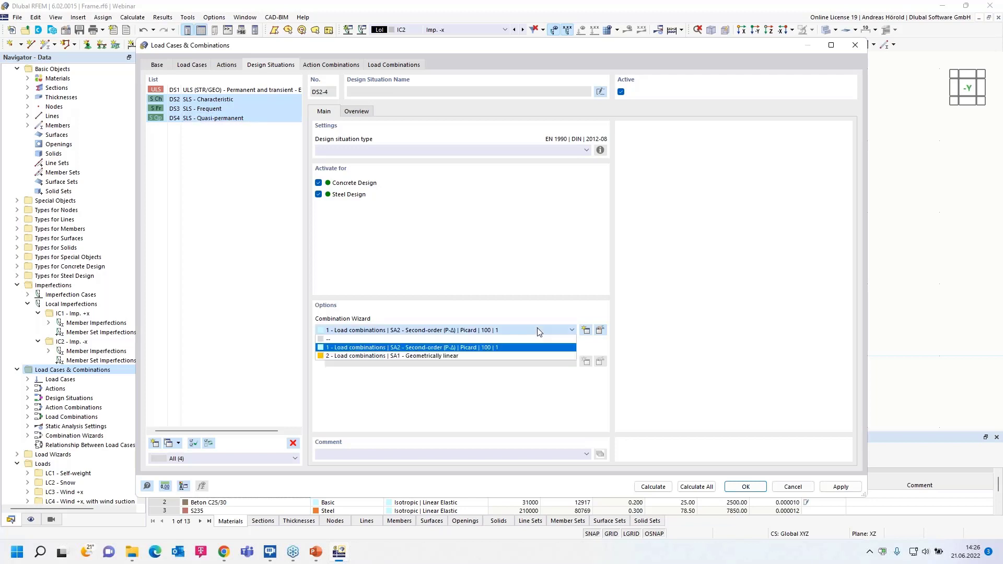
left_click(468, 356)
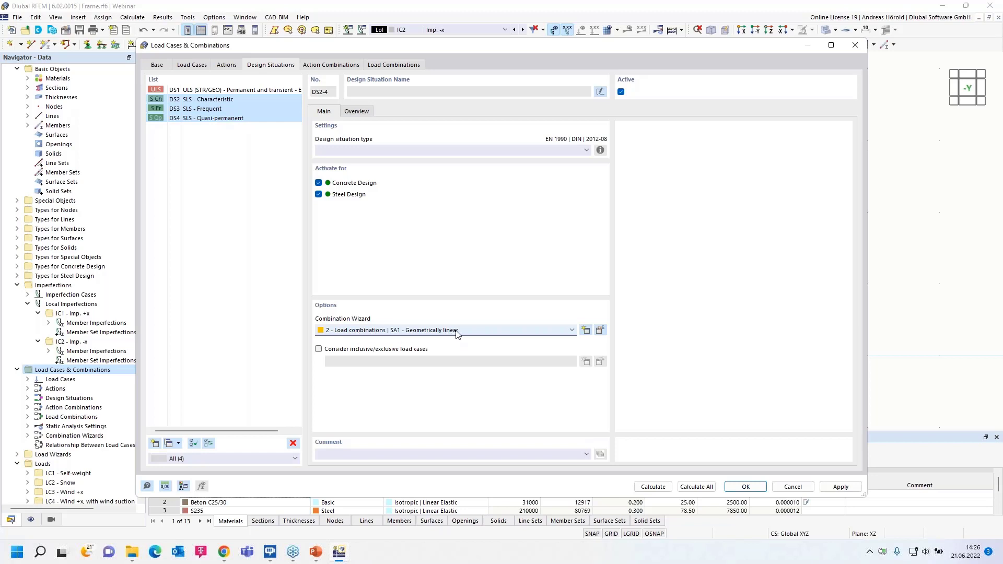
left_click(253, 150)
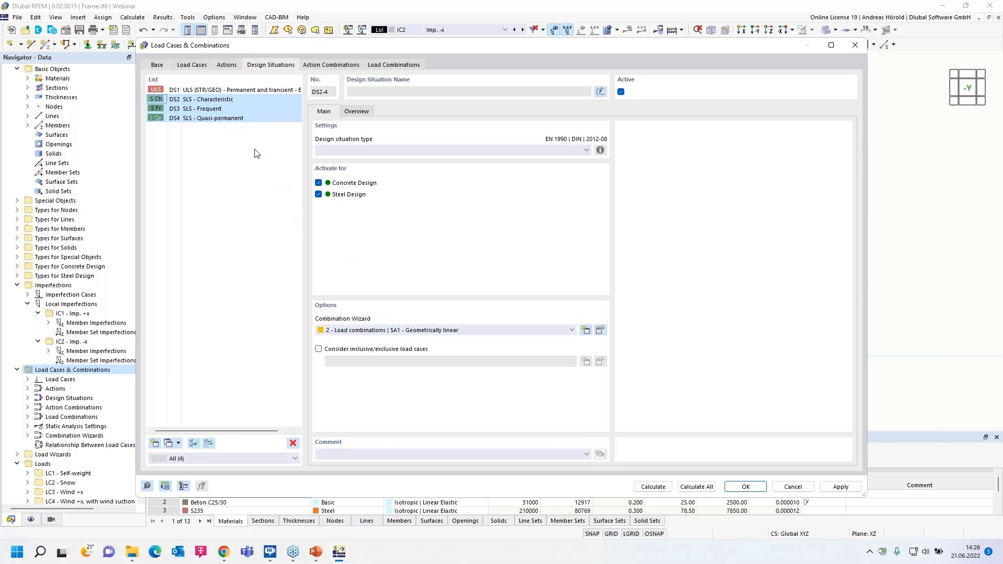
- Go through the design situations and deactivate Steel Design for DS3 SLS - Frequent and DS4 SLS - Quasi-permanent
left_click(220, 91)
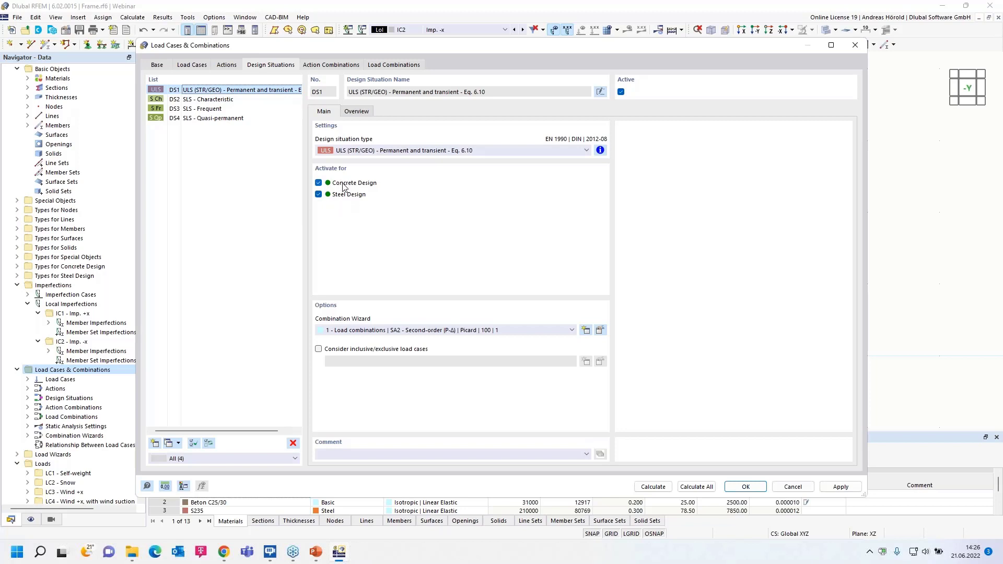
left_click(215, 100)
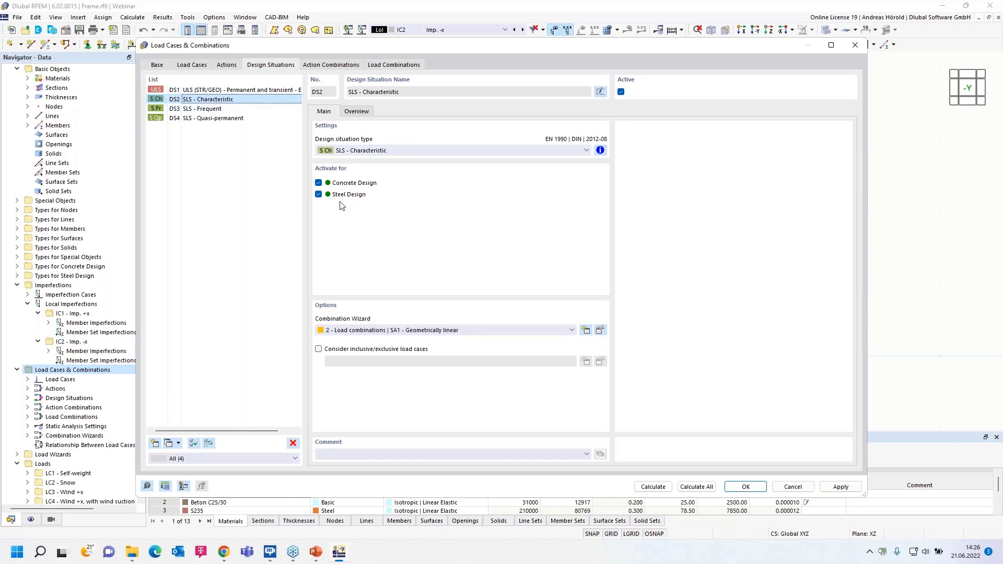
left_click(206, 110)
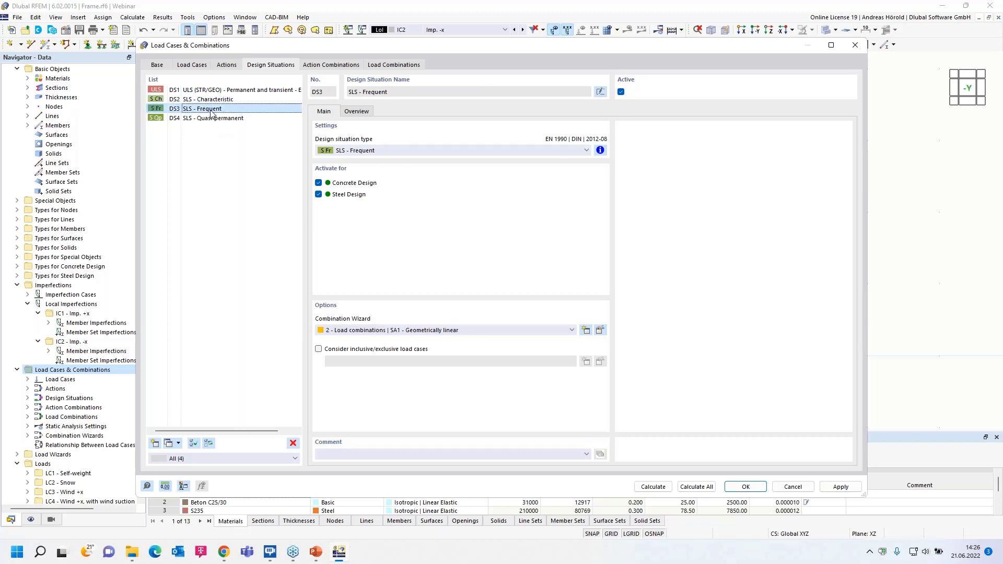
left_click(319, 194)
left_click(205, 119)
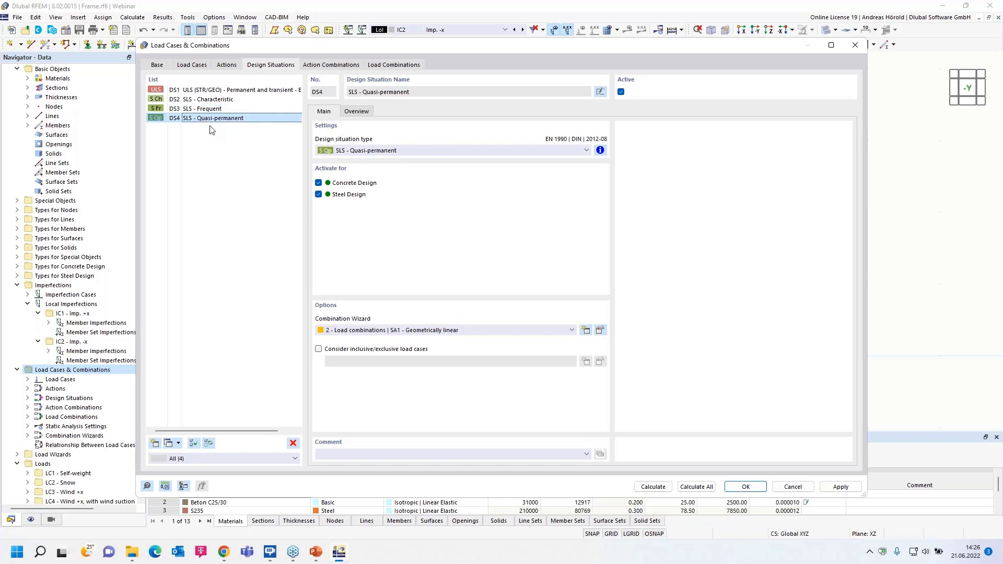
left_click(319, 195)
- Examine how inclusive and exclusive load case relationships are defined for the quasi-permanent design situation, without creating one
left_click(318, 350)
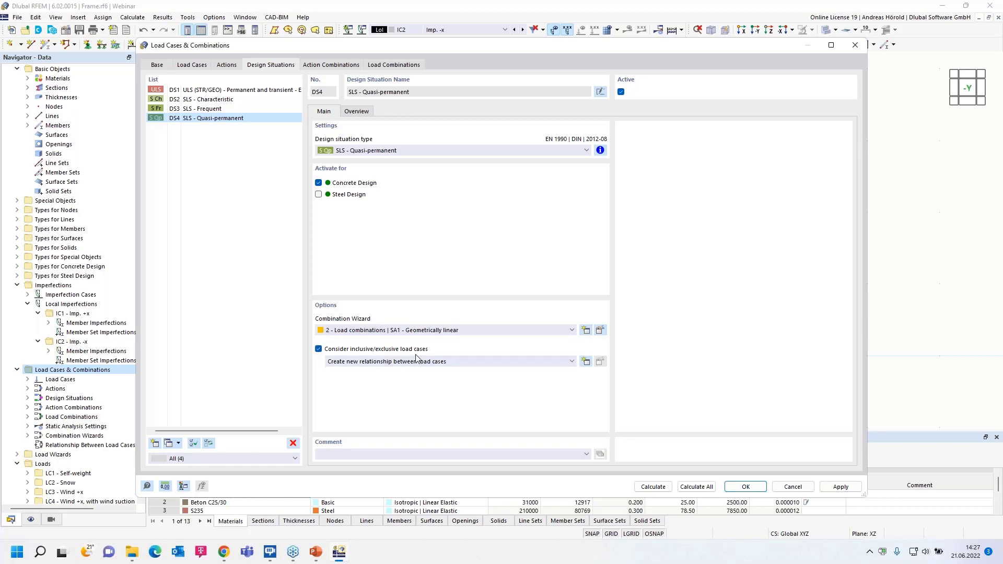
left_click(586, 362)
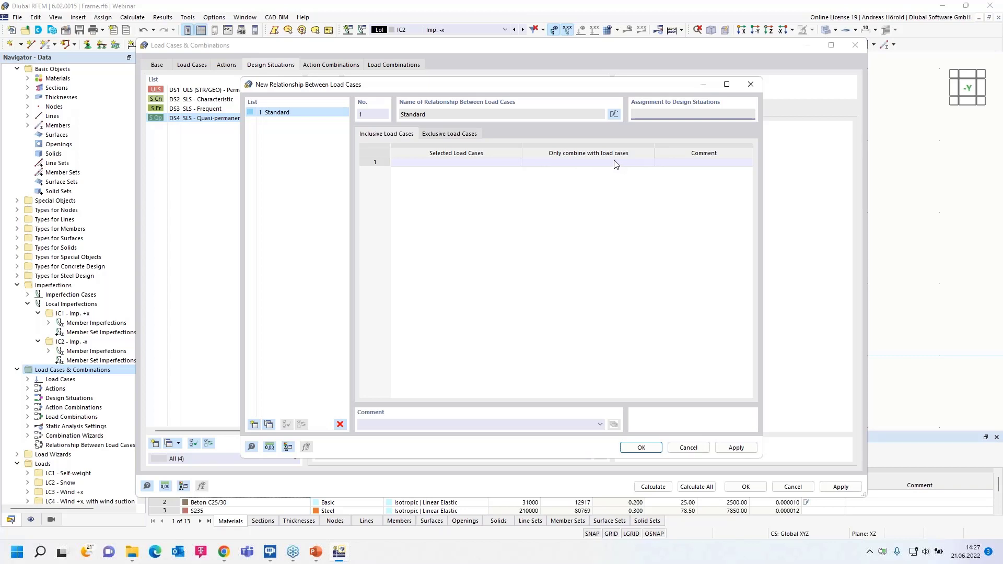
left_click(447, 134)
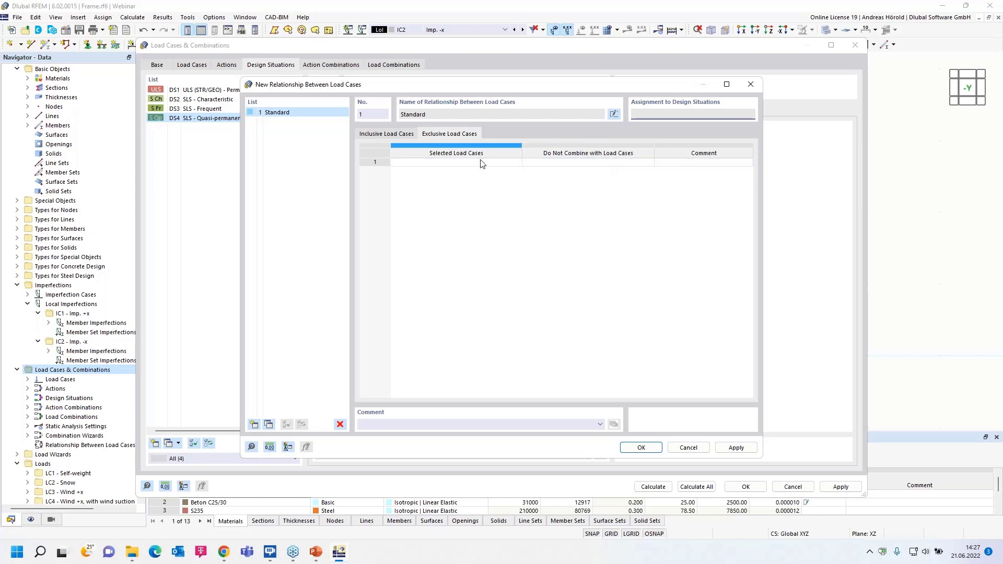
left_click(685, 448)
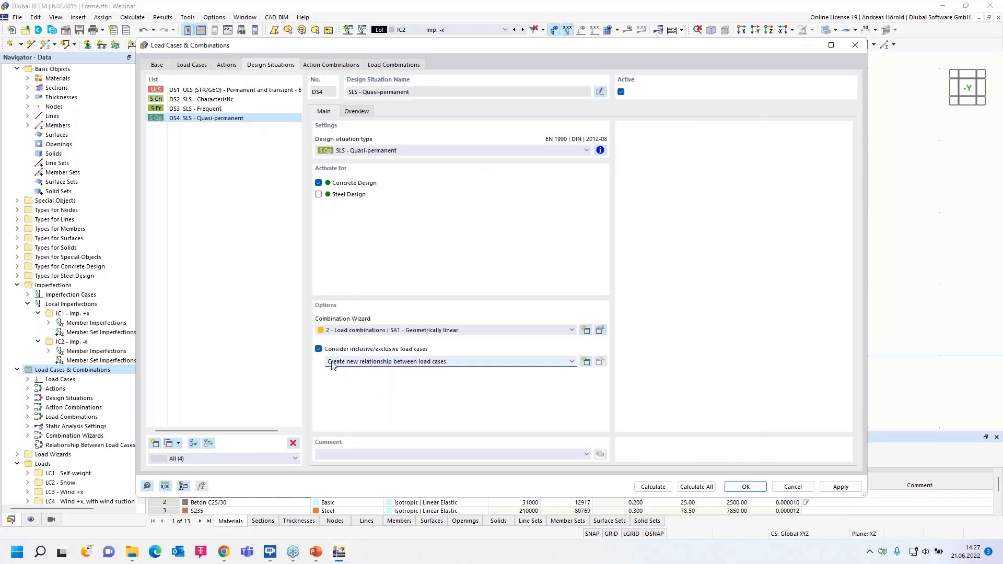
left_click(318, 349)
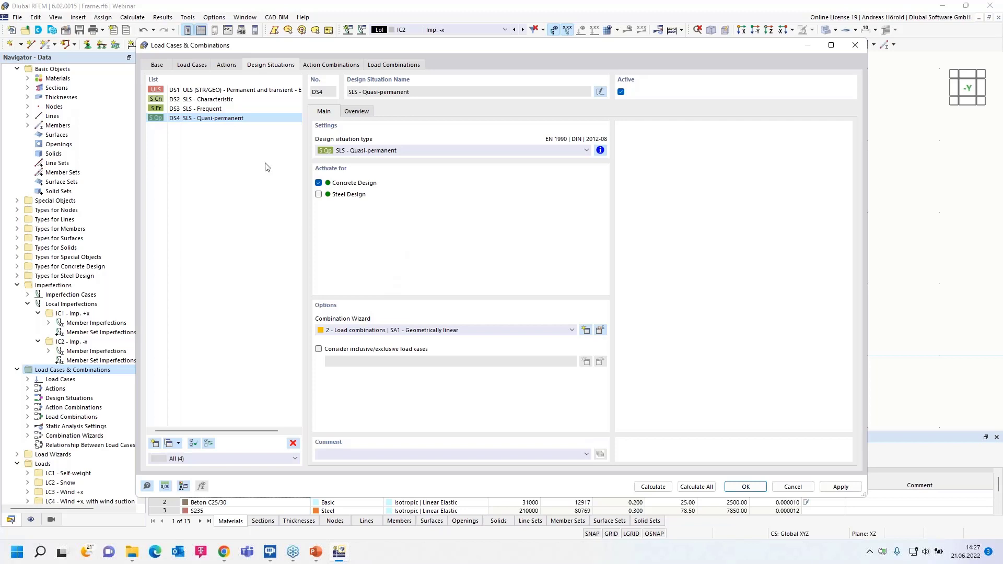
- Review the generated action combinations, examining AC3, the frequent combinations AC13 and AC15, and the quasi-permanent combinations AC17 to AC19
left_click(319, 67)
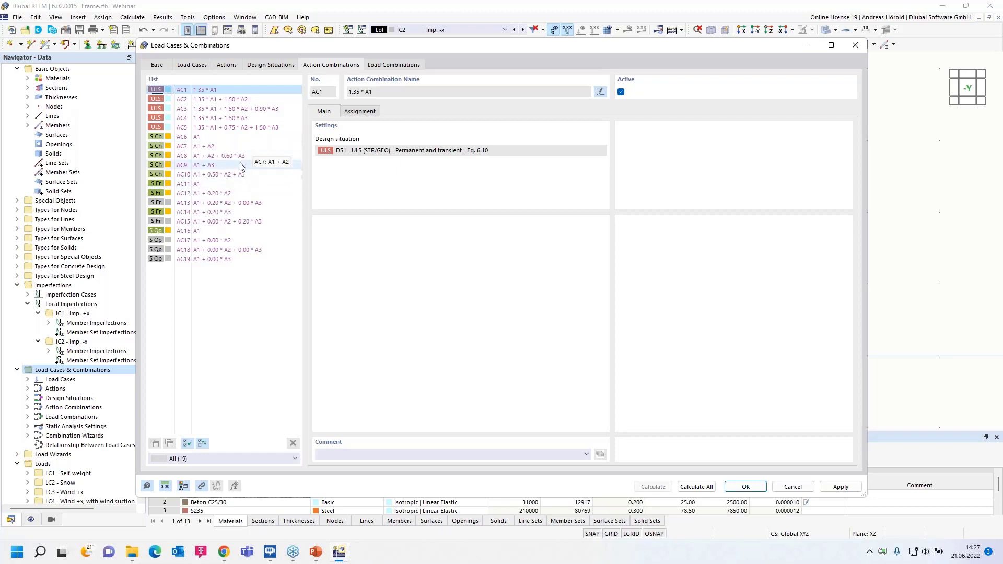
left_click(199, 112)
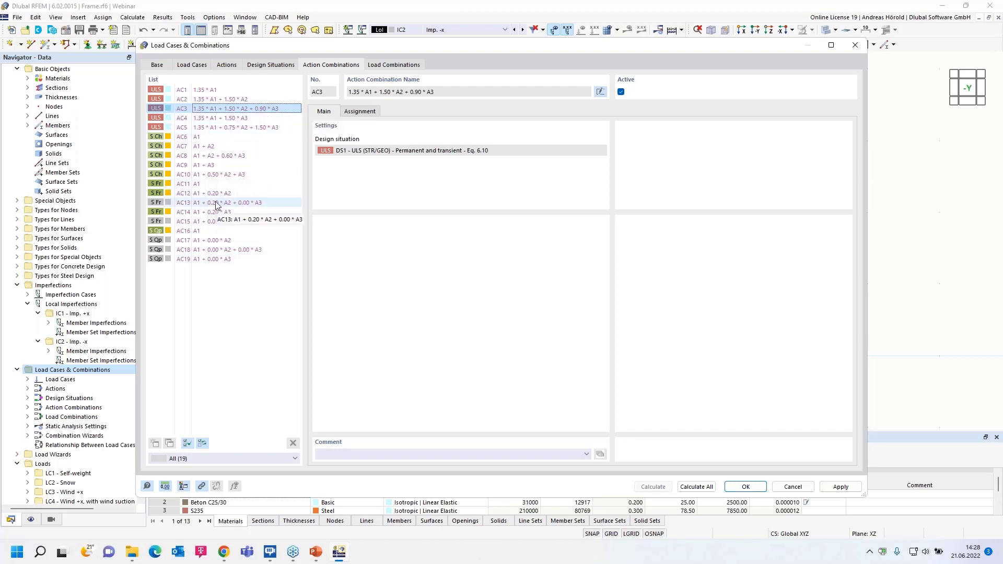
left_click(218, 203)
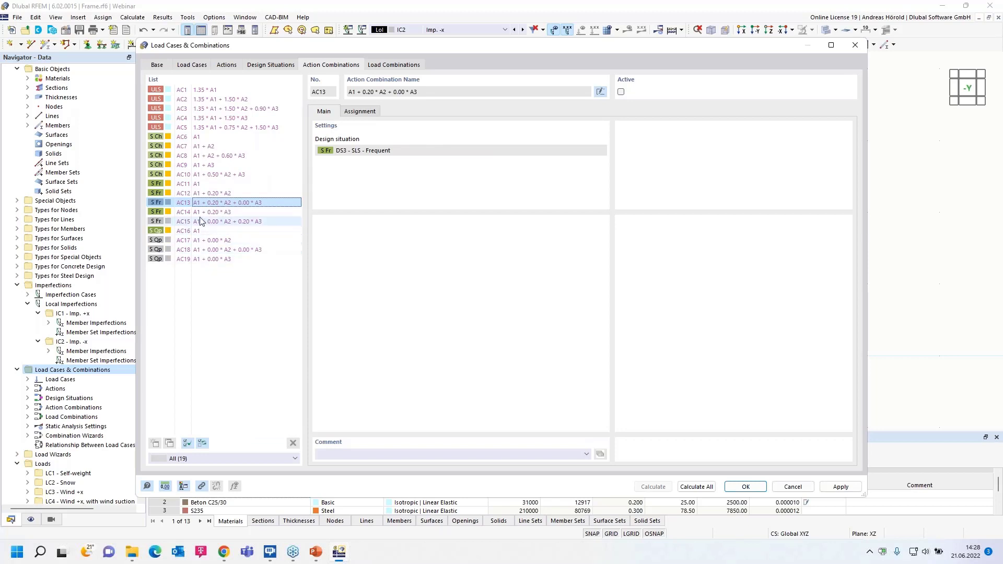
left_click(212, 222)
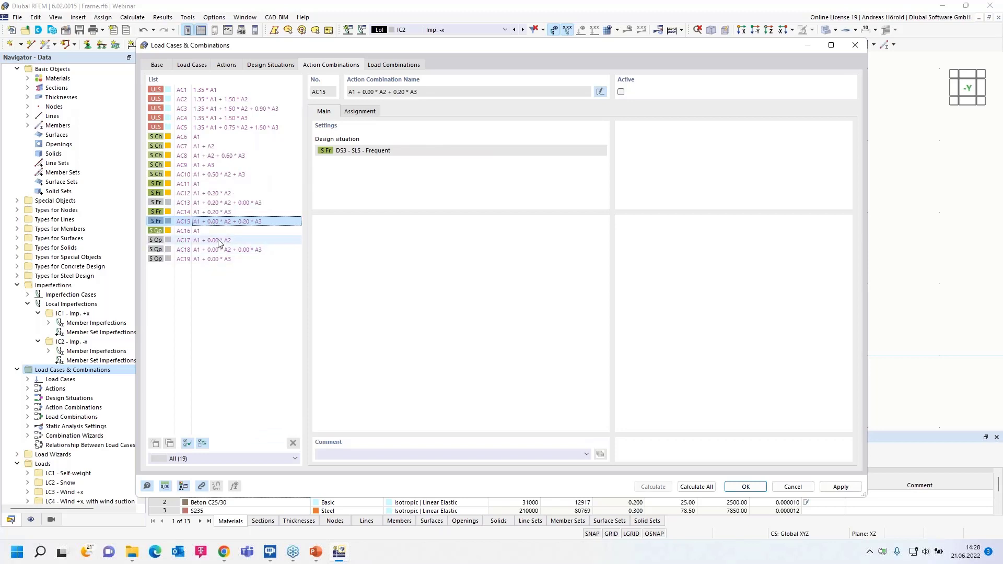
left_click(219, 240)
left_click(219, 249)
left_click(218, 260)
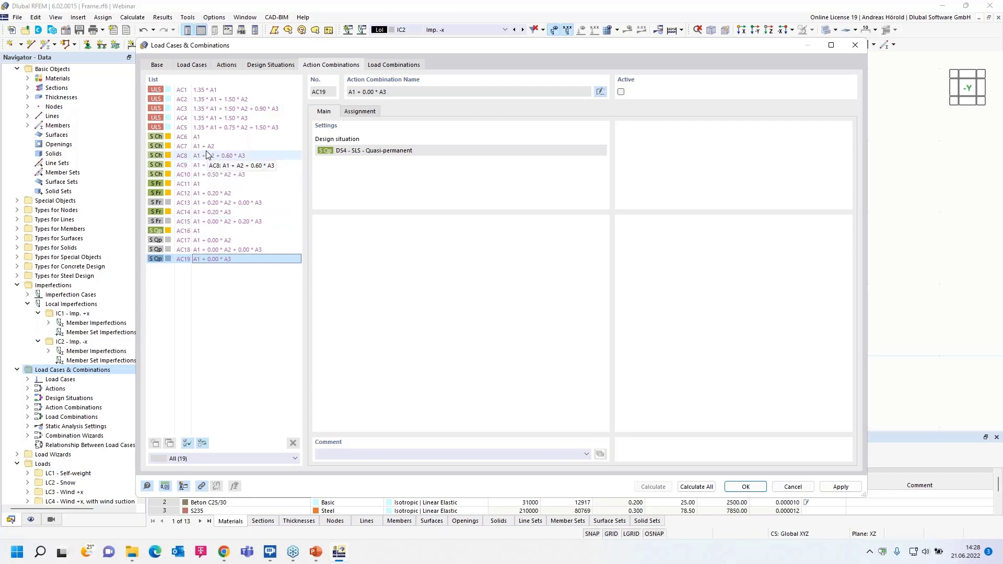
- Check the generated load combinations, including CO16's settings, and review which ones are assigned to each design situation from DS1 to DS4
left_click(394, 65)
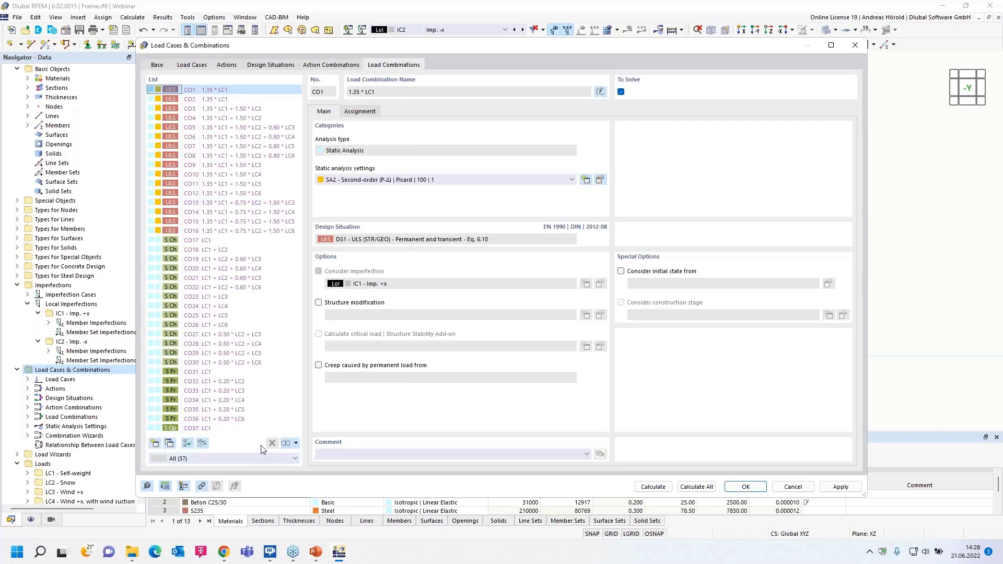
left_click(208, 232)
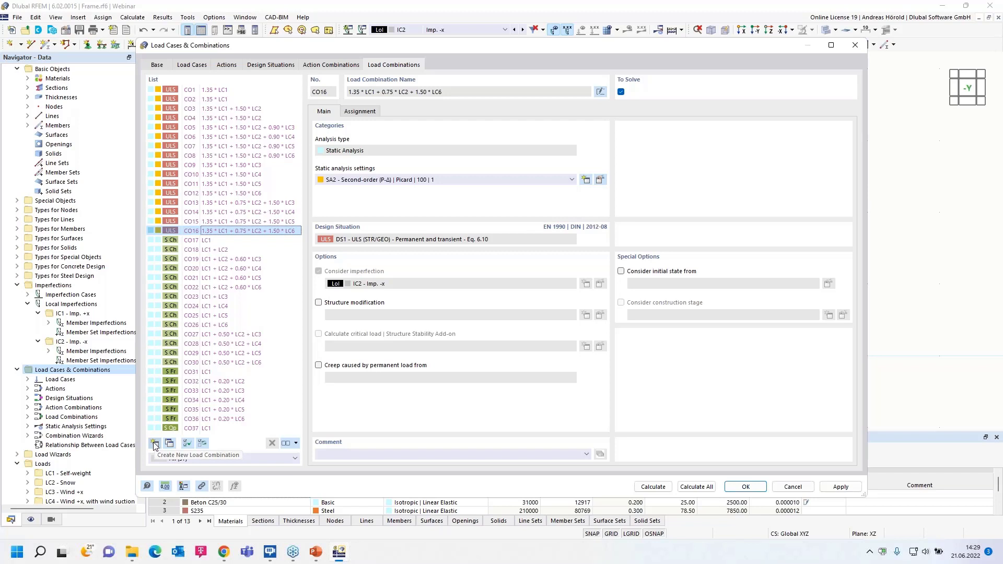
left_click(269, 65)
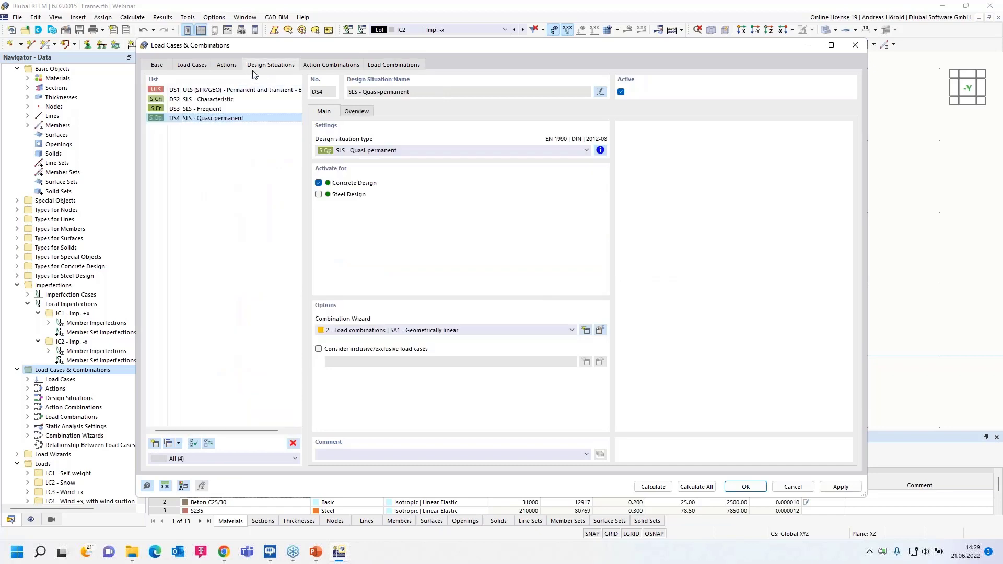
left_click(347, 113)
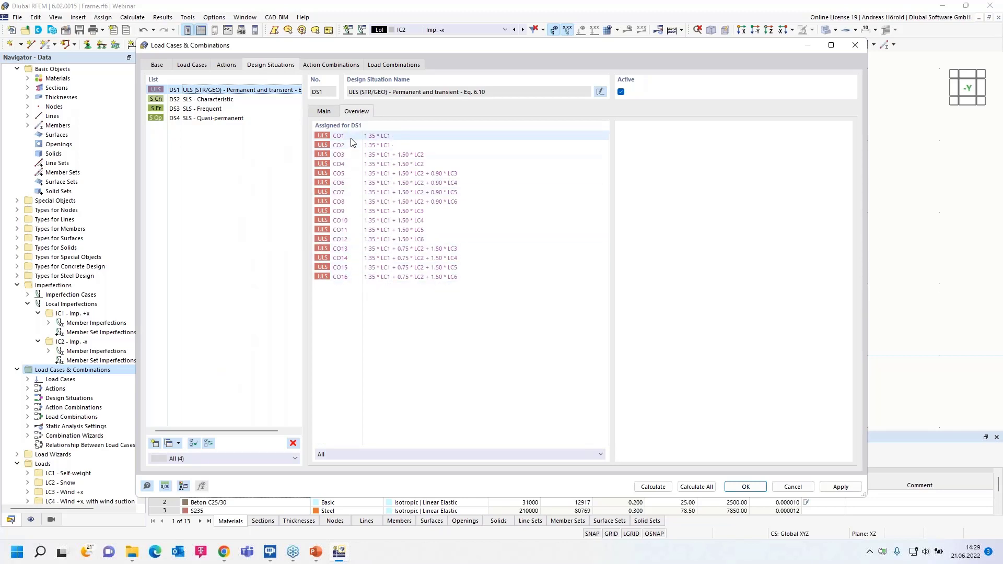
left_click(223, 102)
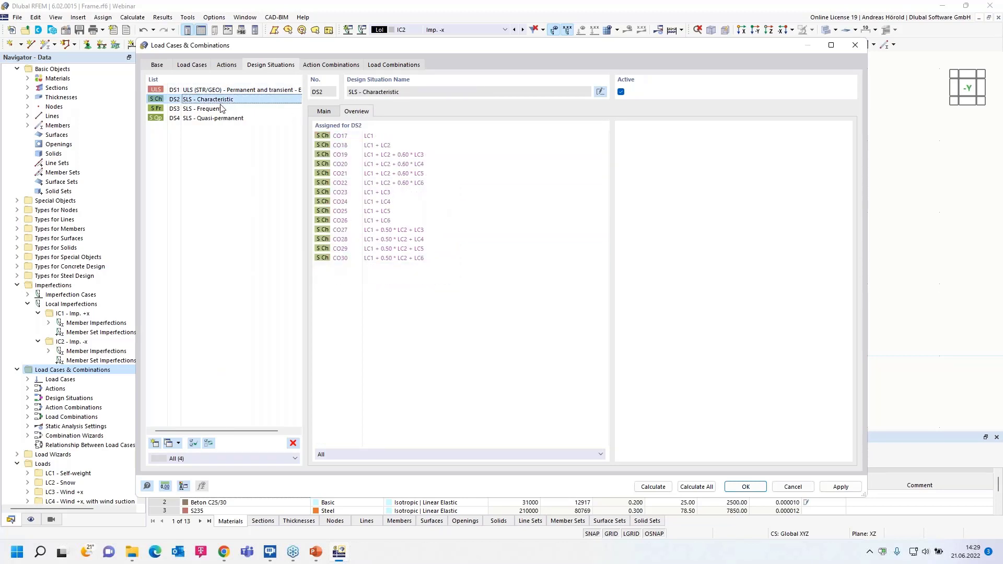
left_click(219, 110)
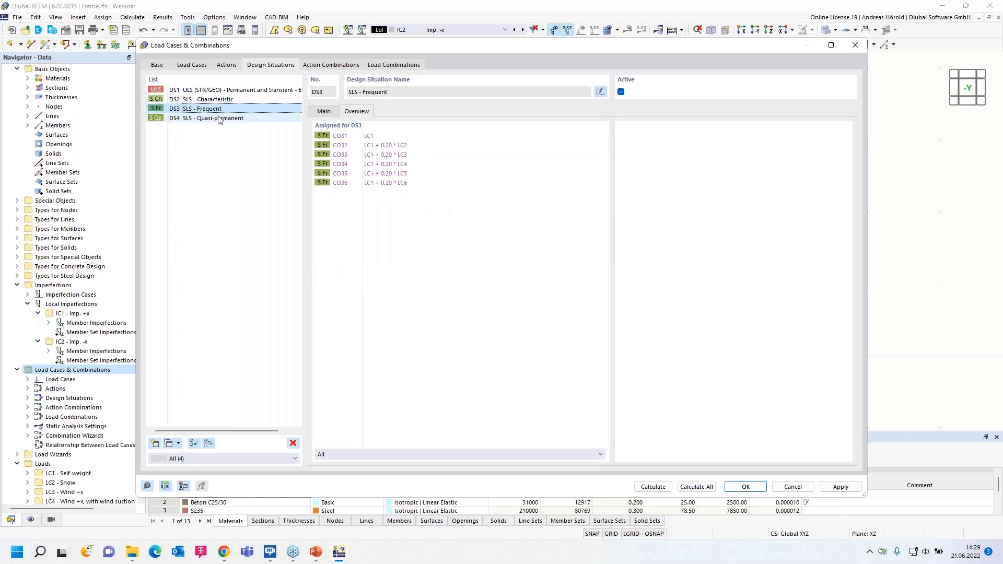
left_click(219, 119)
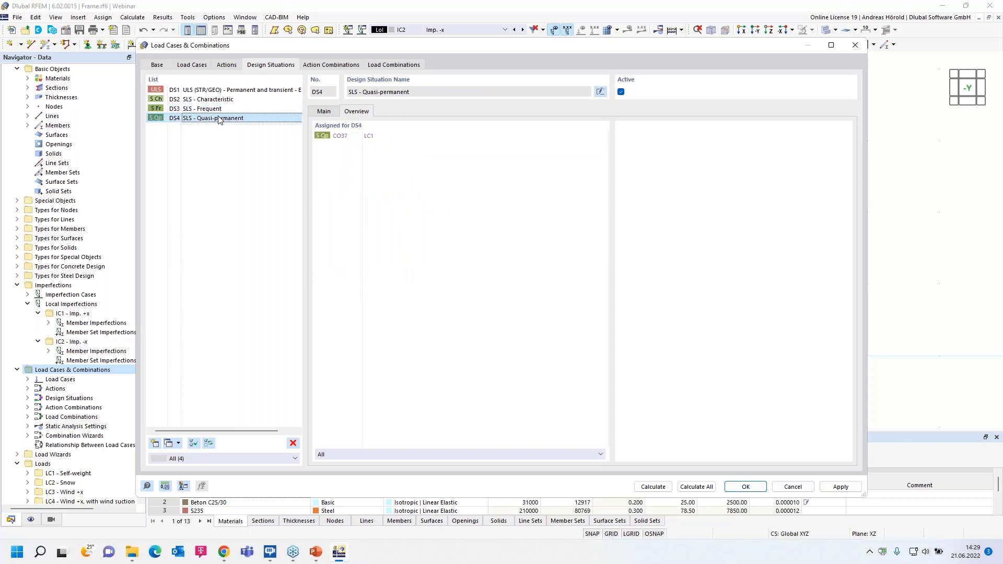
left_click(230, 91)
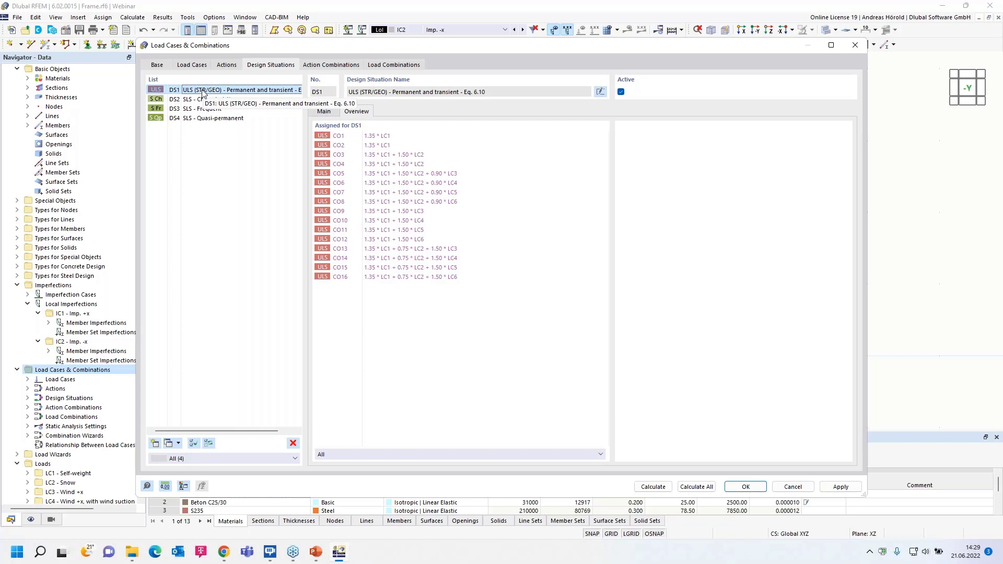
- Enable reducing the number of generated combinations in DS1's combination wizard 1 and regenerate the load combinations
left_click(324, 113)
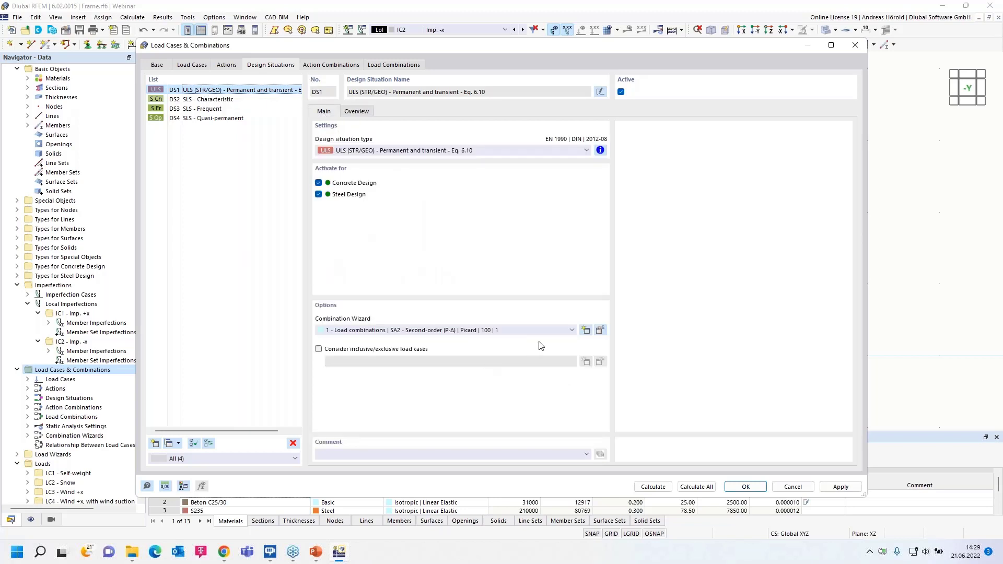
left_click(600, 331)
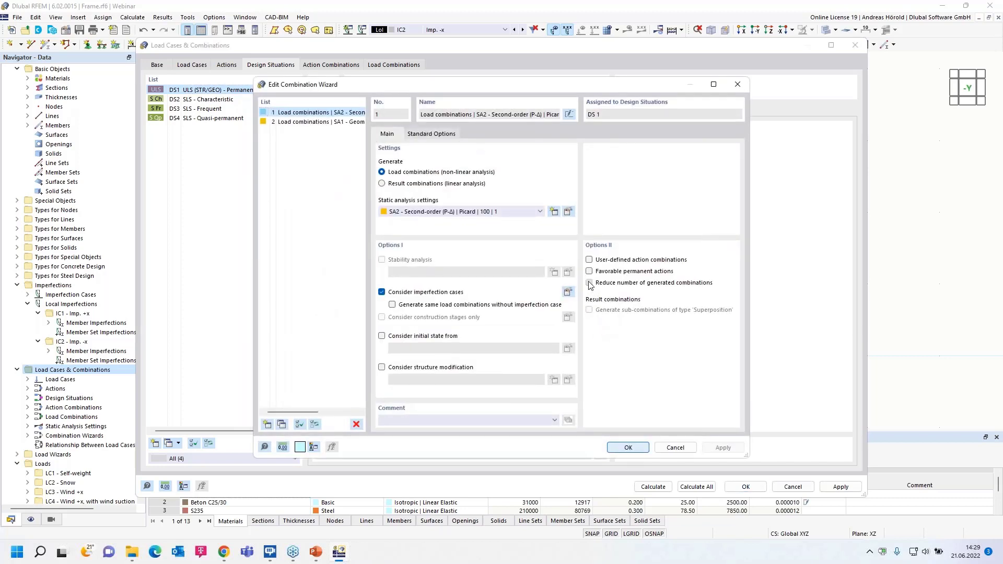
left_click(589, 283)
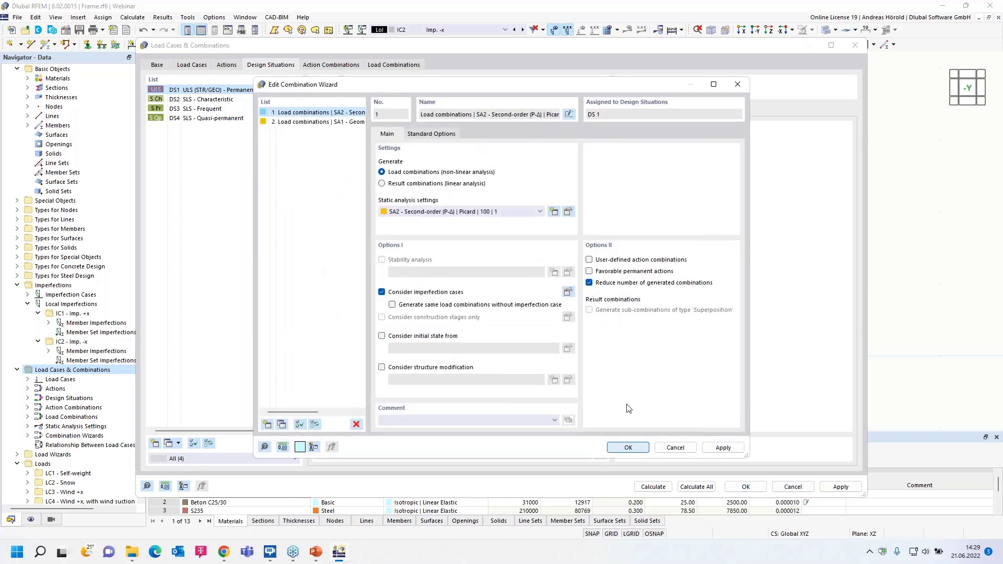
left_click(627, 448)
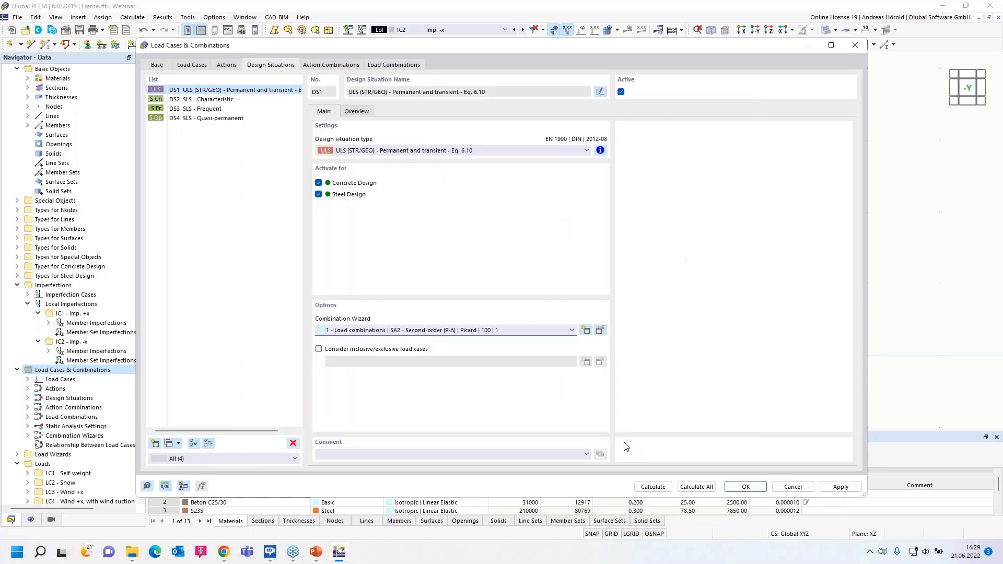
left_click(389, 65)
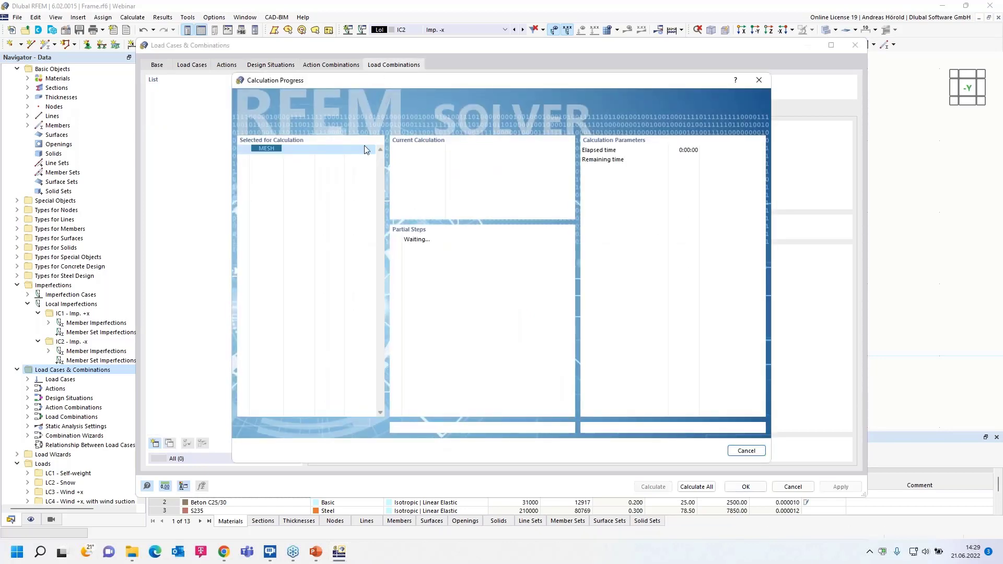
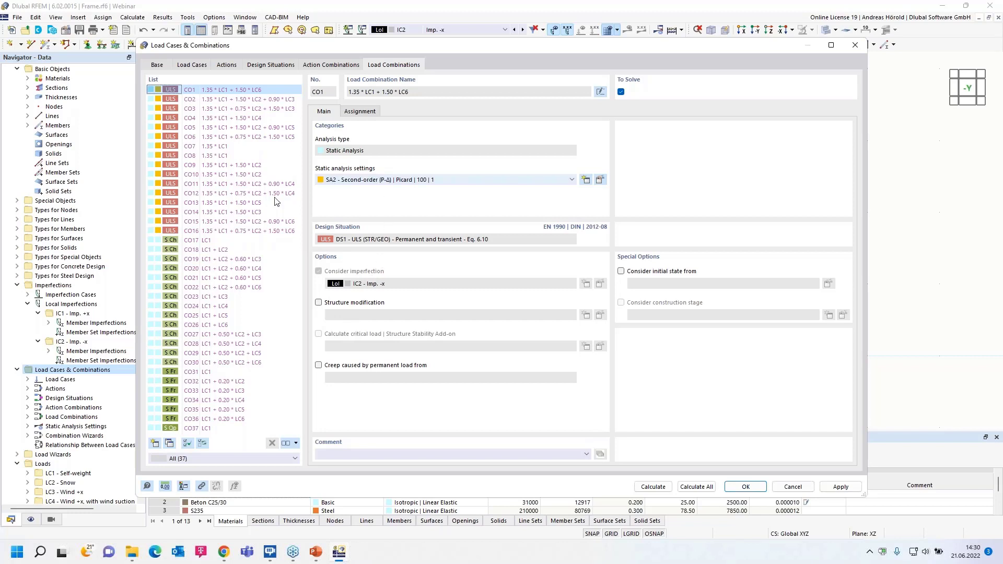
- Calculate load combination CO9 (1.35 * LC1 + 1.50 * LC2) and view the frame's global deformations
left_click(207, 166)
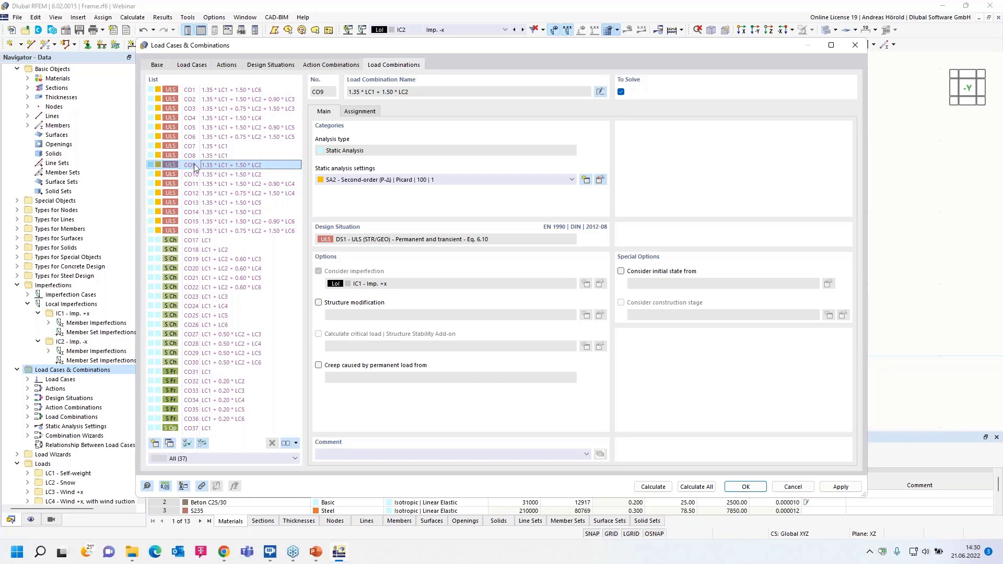
left_click(649, 488)
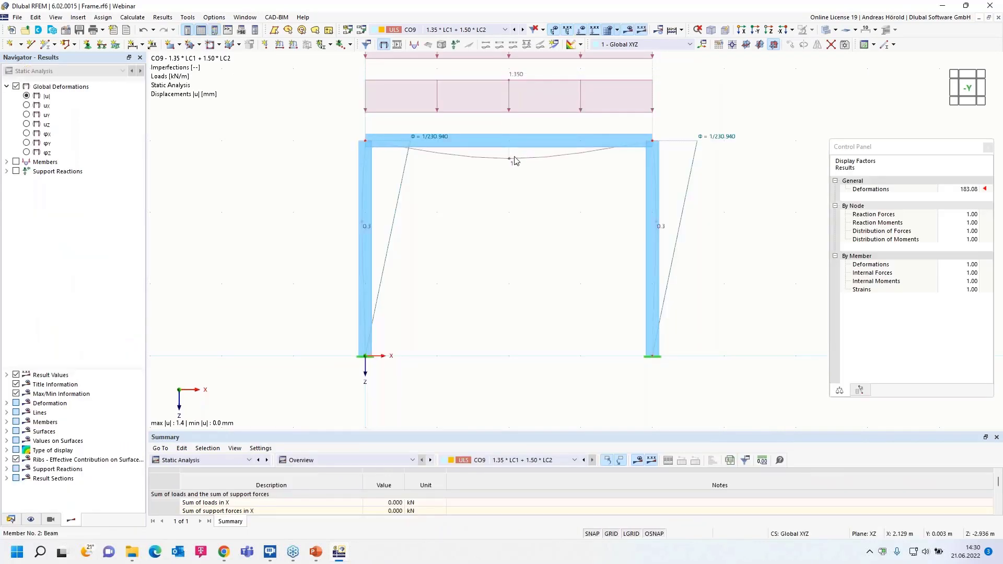
middle_click_drag(504, 209, 469, 288)
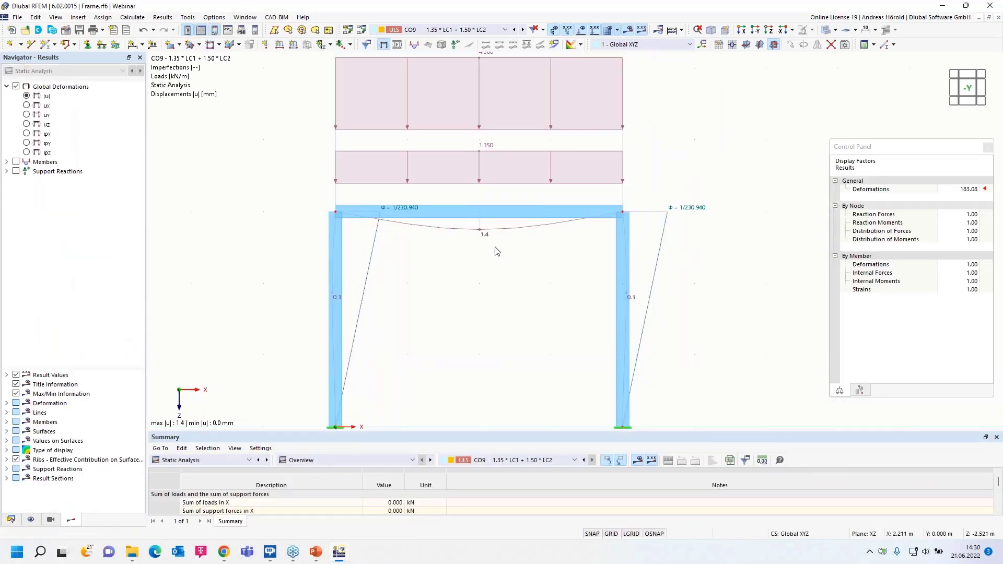
scroll(496, 249, "down", 1)
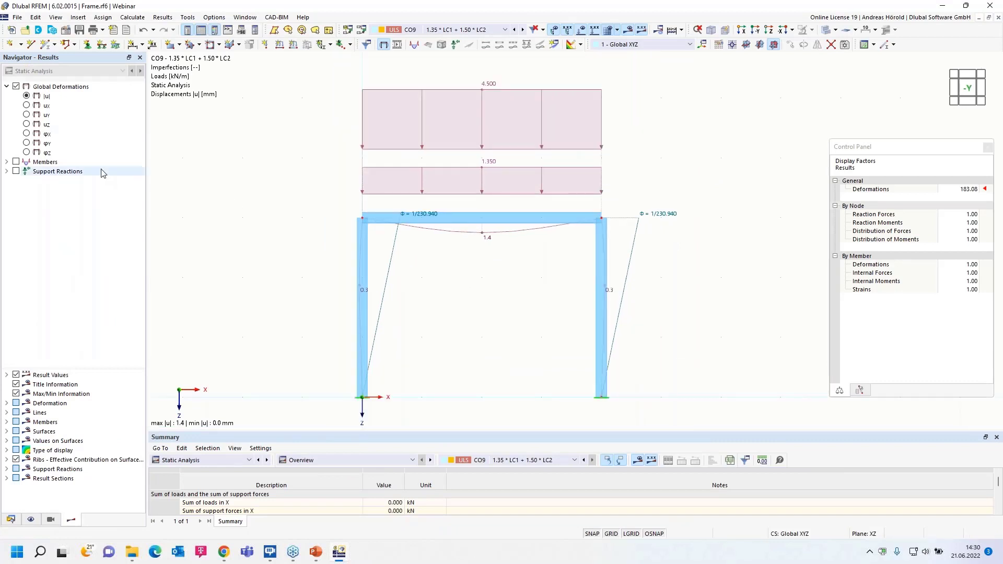
- Display the internal moments My on the frame members instead of the global deformations
left_click(6, 162)
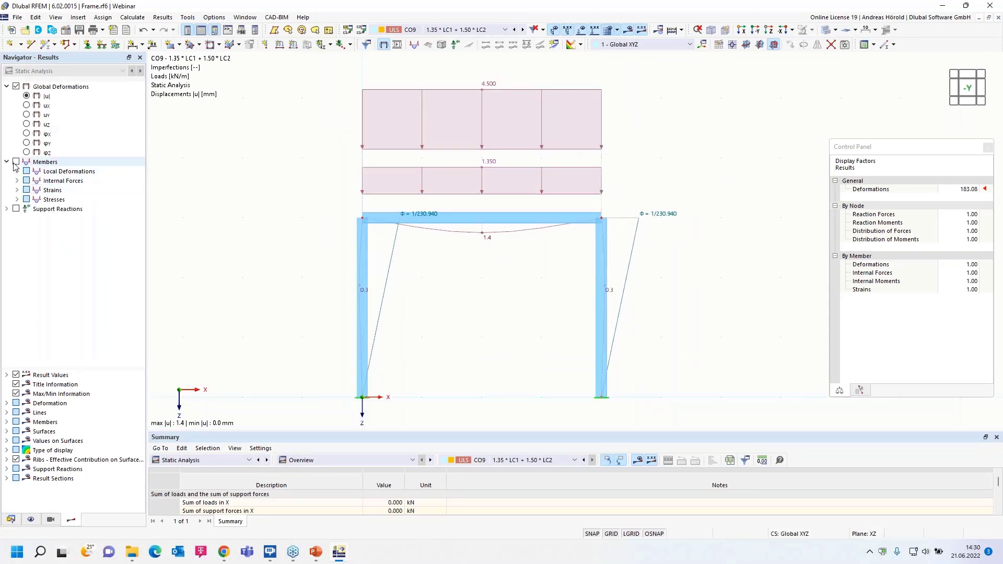
left_click(16, 180)
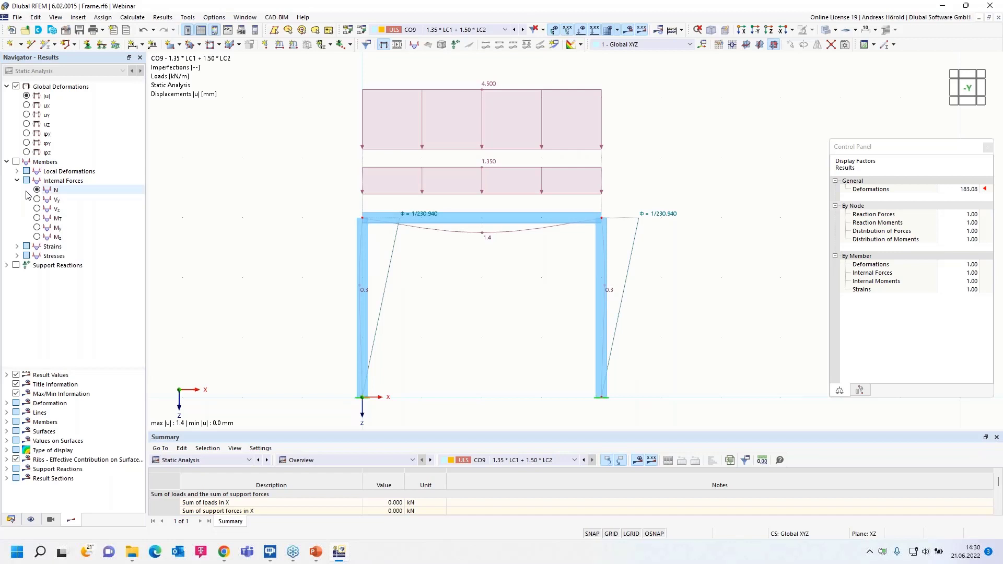
left_click(37, 228)
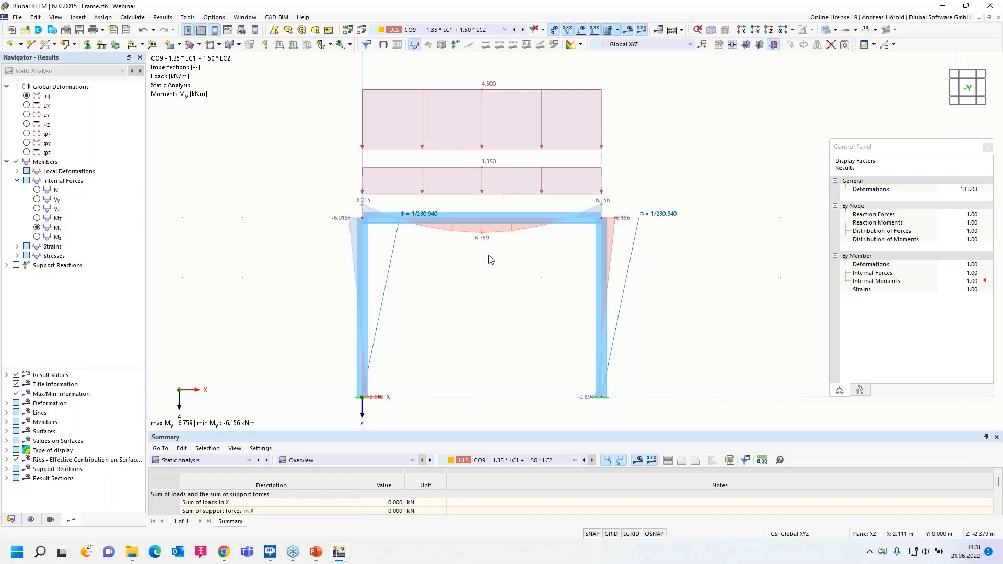
- Hide the imperfections and loads in the model view and compare the My diagram with the imperfection direction
left_click(553, 31)
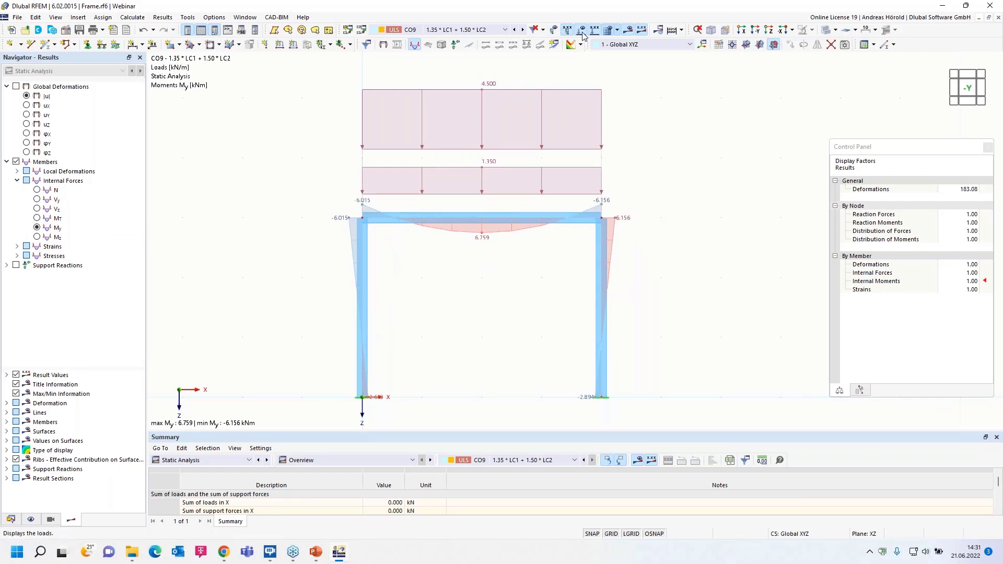
left_click(582, 31)
scroll(475, 274, "up", 1)
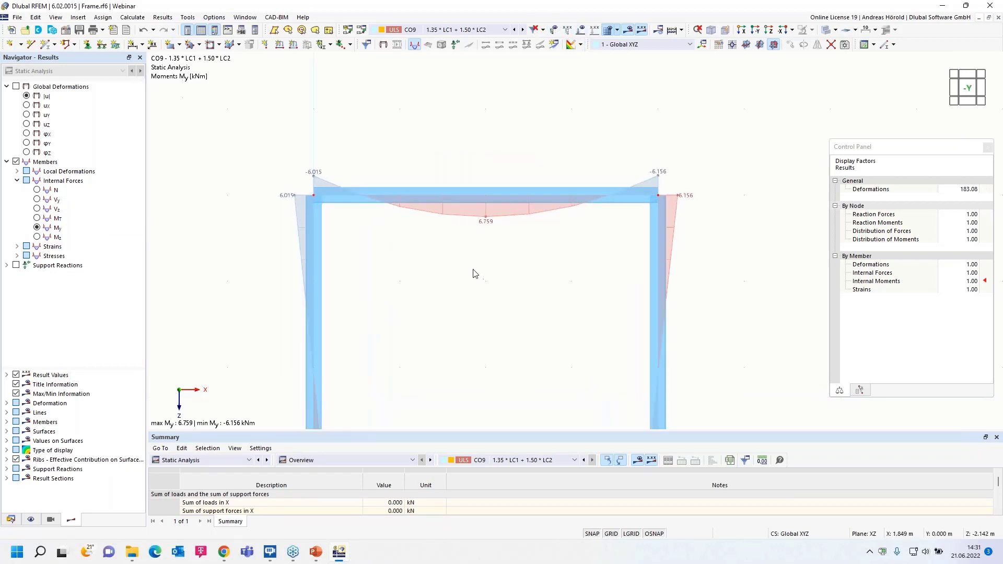
middle_click_drag(475, 274, 488, 231)
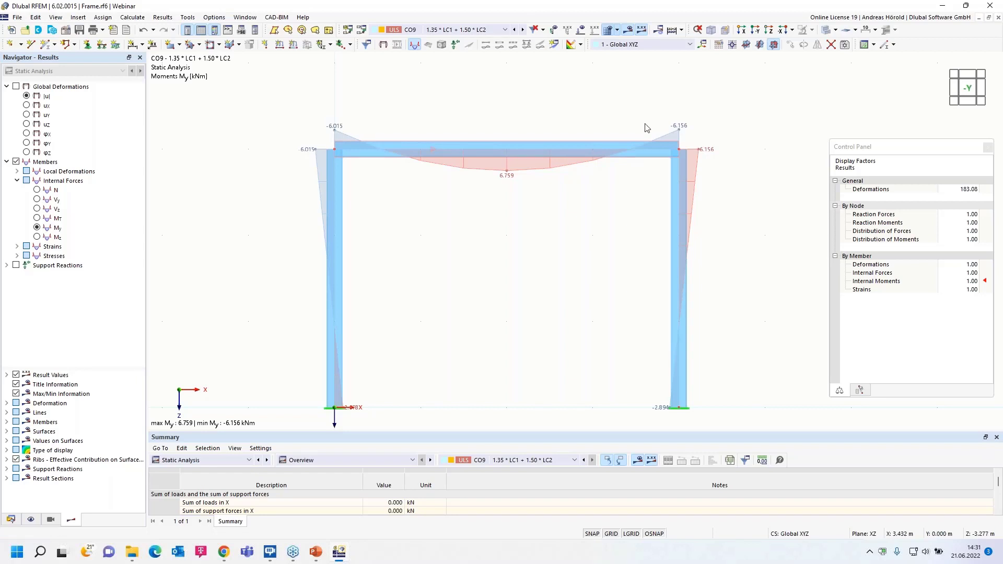
left_click(553, 30)
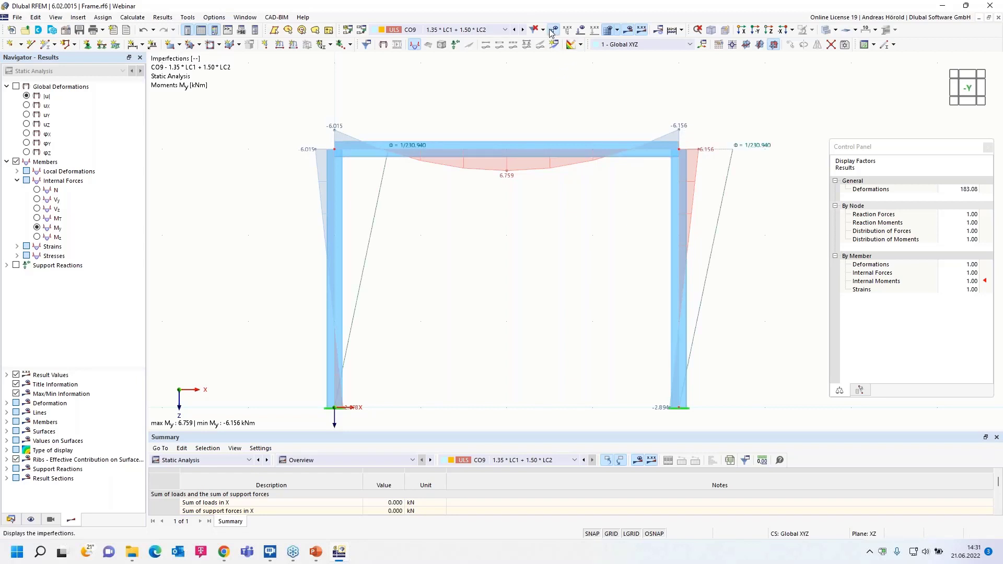
left_click(553, 30)
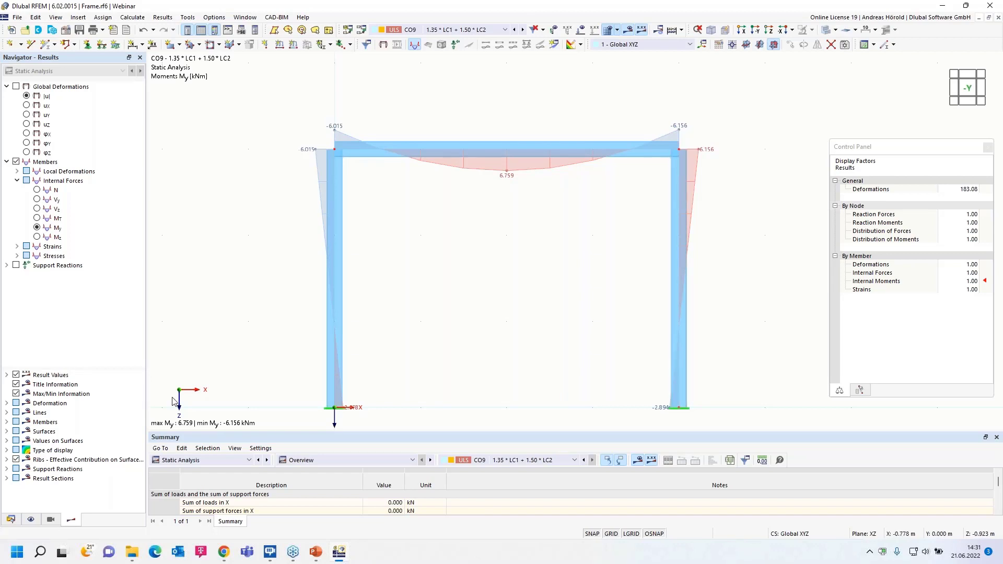
- Enable structure modification for load combination CO9 and start a new structure modification
left_click(10, 520)
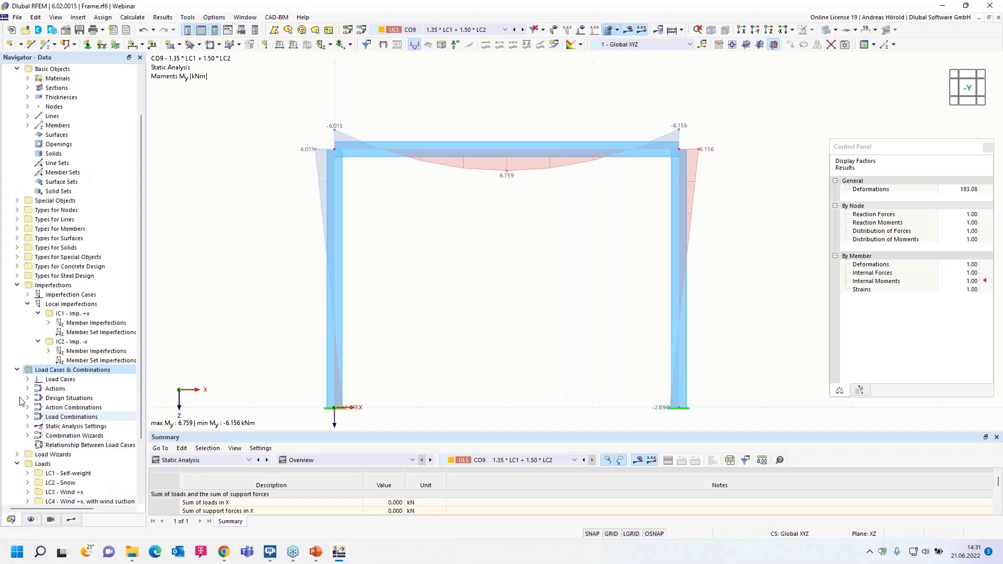
right_click(67, 372)
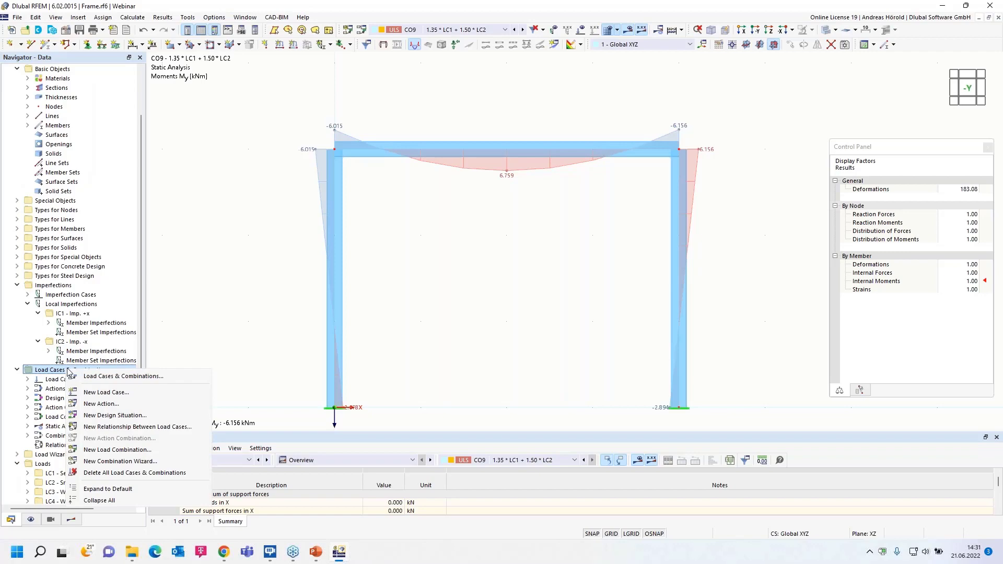
left_click(109, 381)
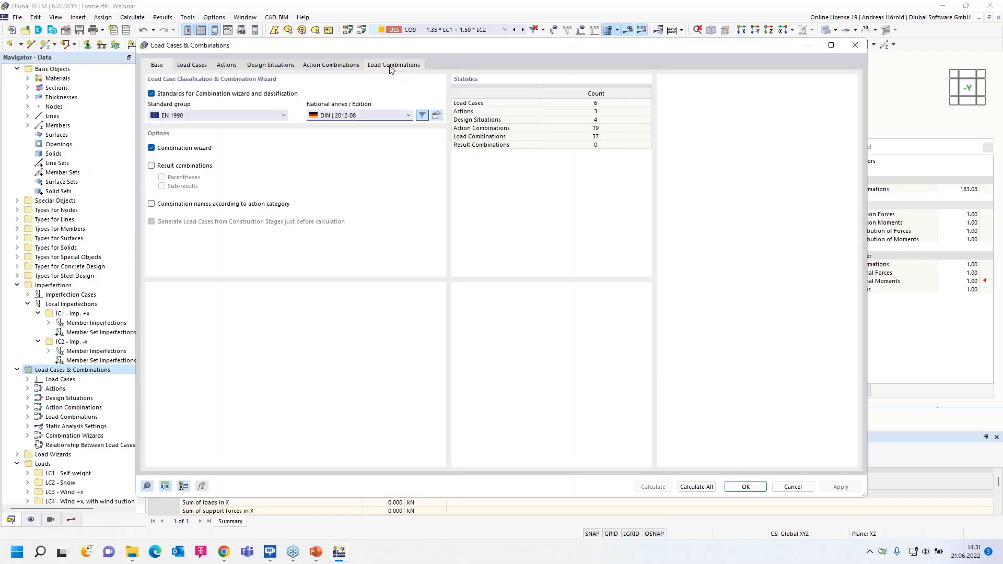
left_click(392, 66)
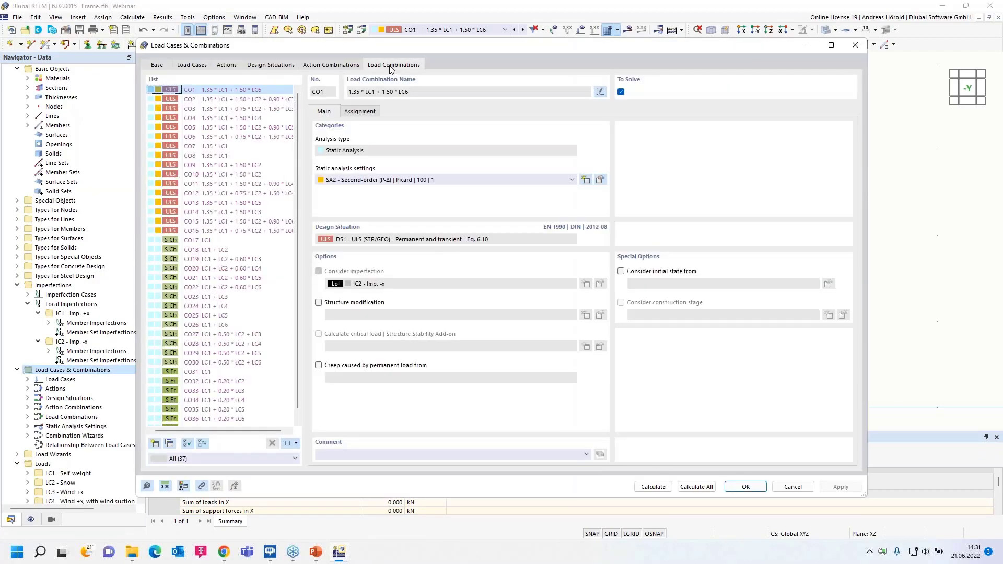
left_click(228, 166)
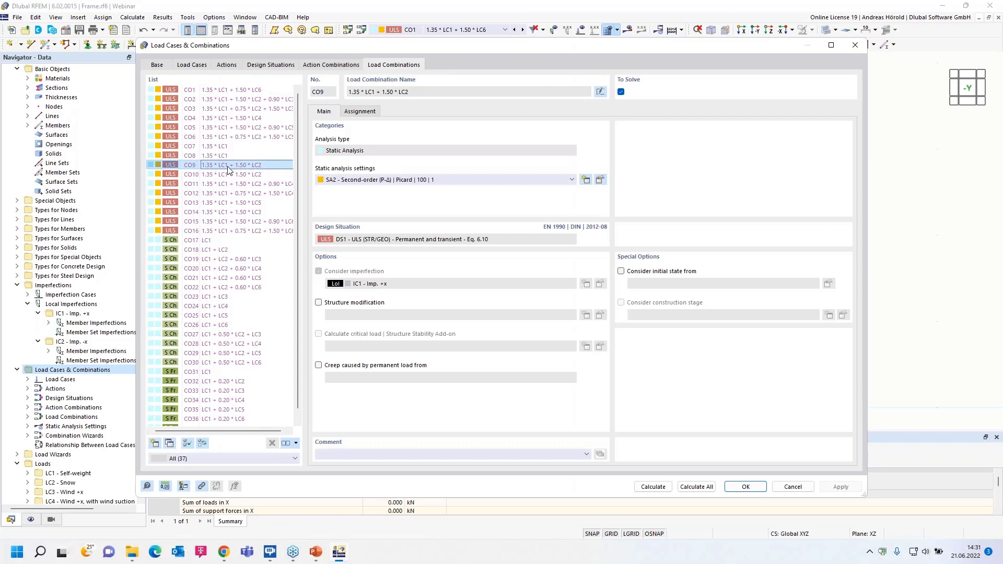
left_click(318, 303)
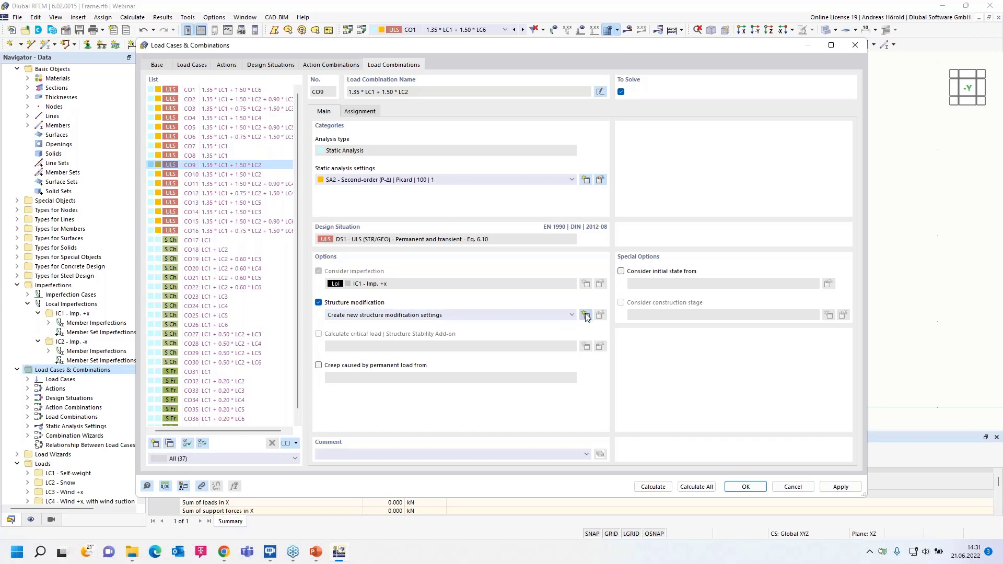
left_click(585, 316)
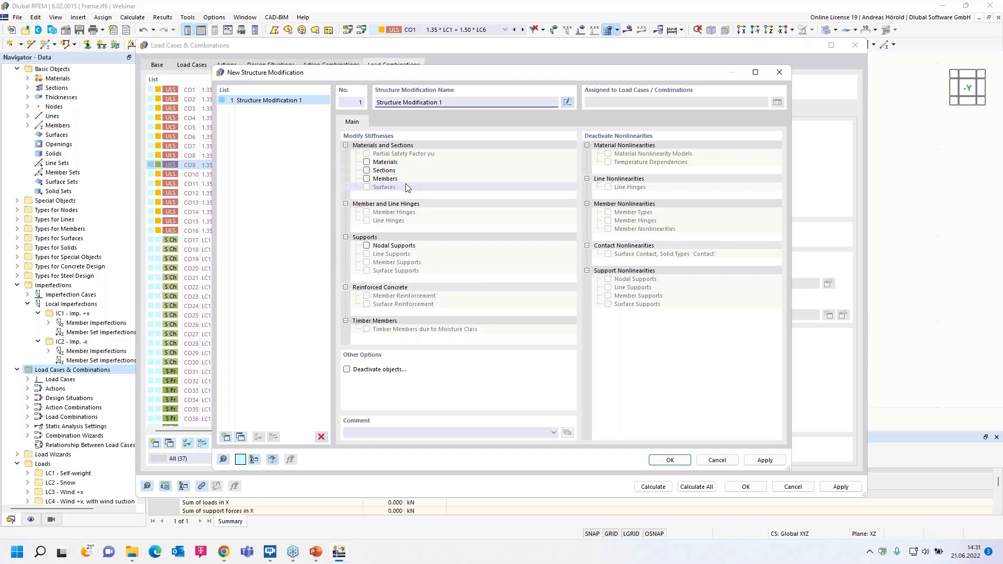
- Examine which members, surfaces, solids and supports the structure modification can deactivate, without keeping the deactivation option
left_click(347, 370)
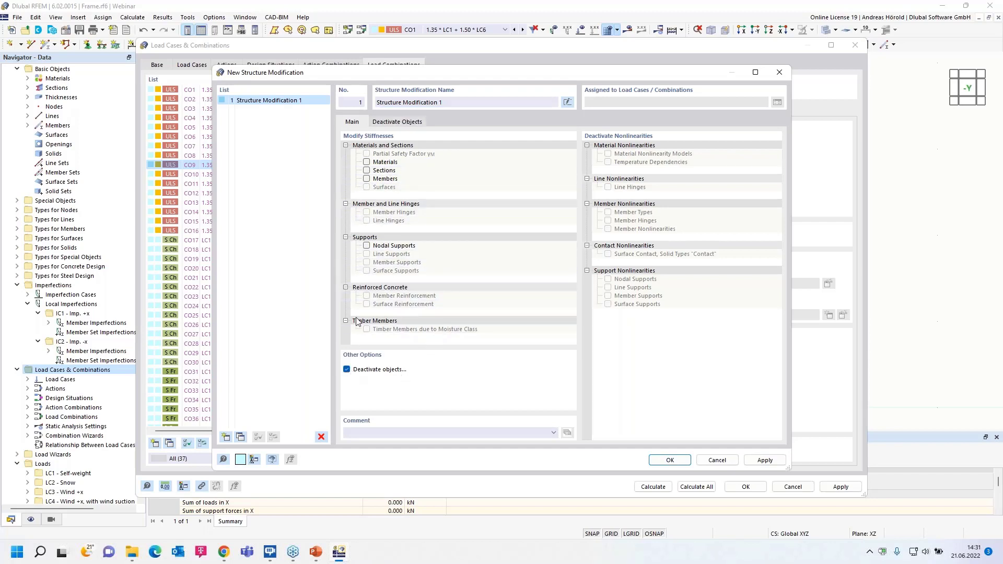
left_click(394, 122)
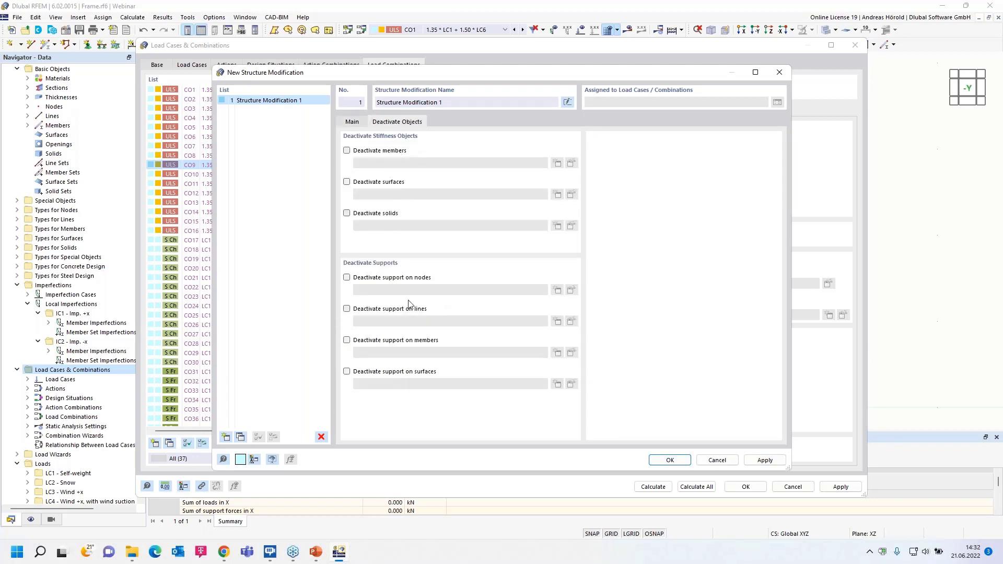
left_click(351, 123)
left_click(348, 368)
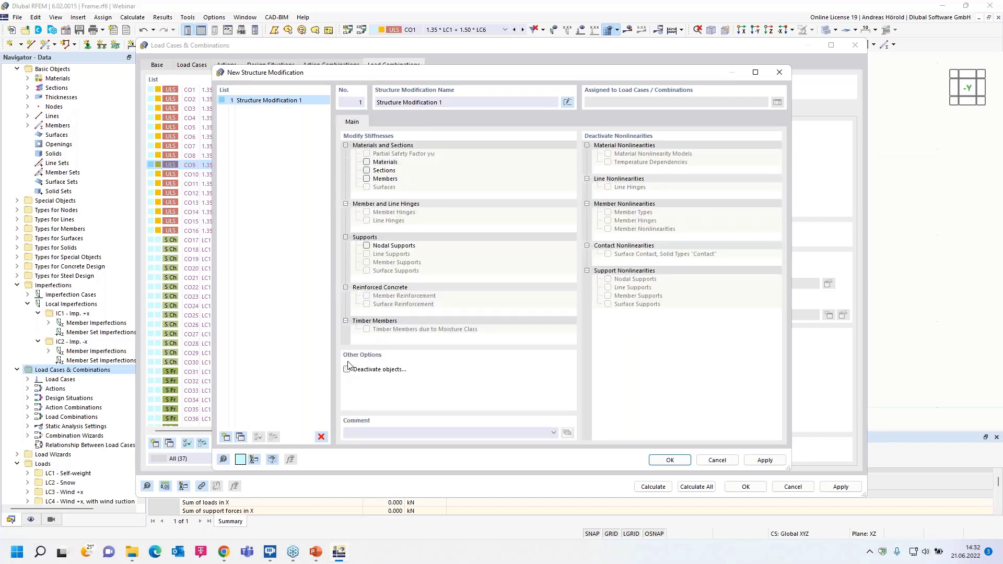
- Enable member stiffness modification and define a member modification using the multiplier factor of total stiffnesses with k = 0.10
left_click(367, 178)
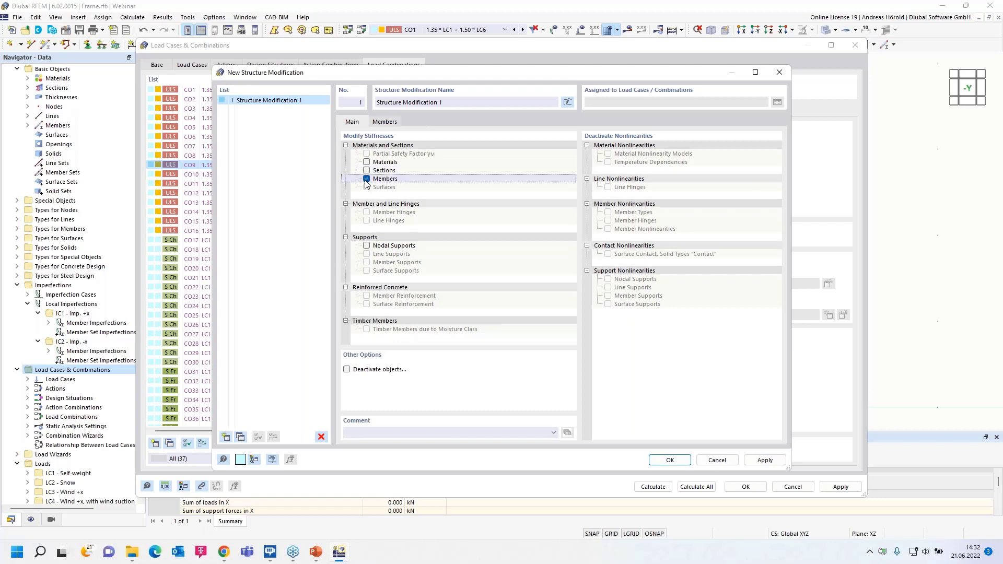
left_click(385, 123)
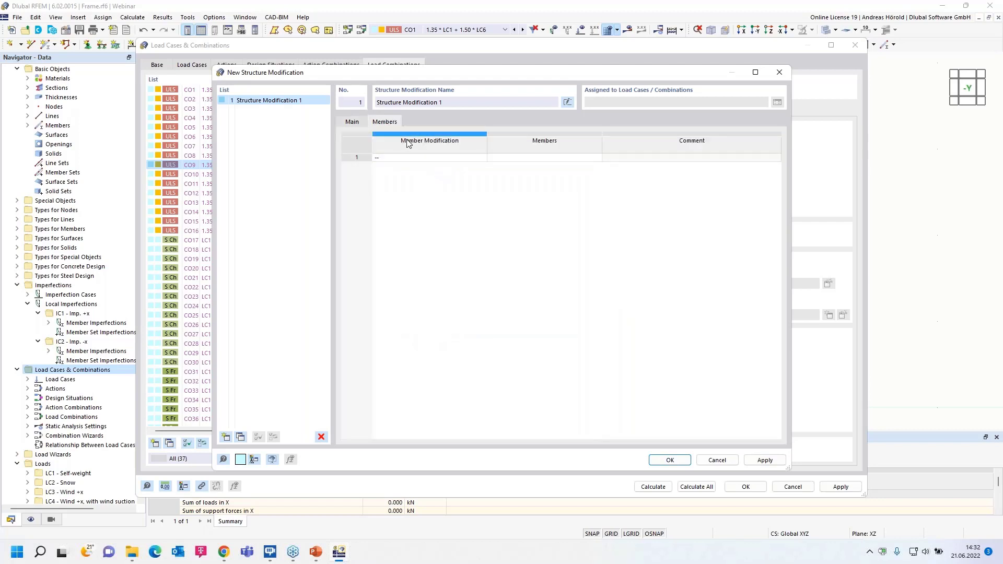
left_click(452, 157)
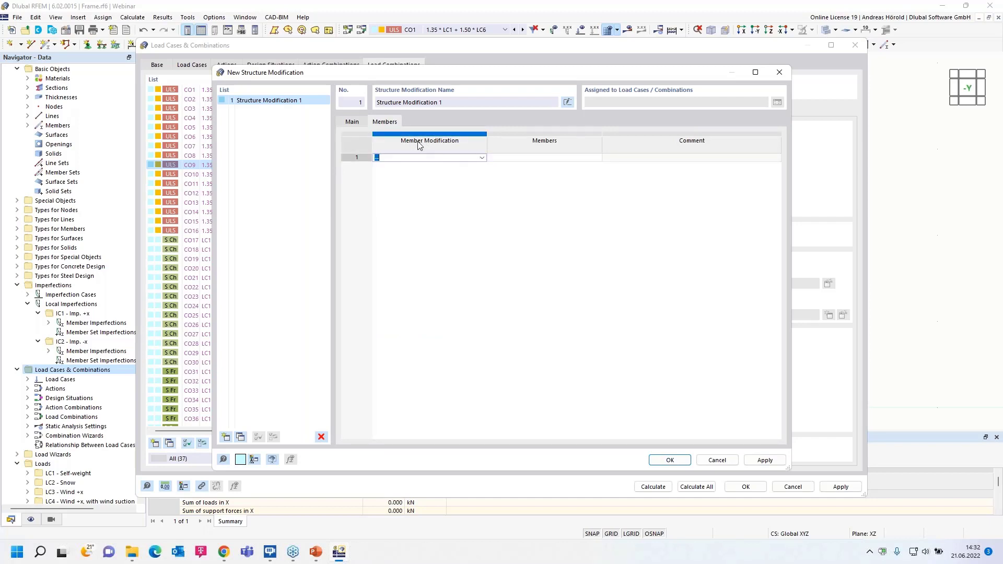
left_click(482, 159)
left_click(470, 174)
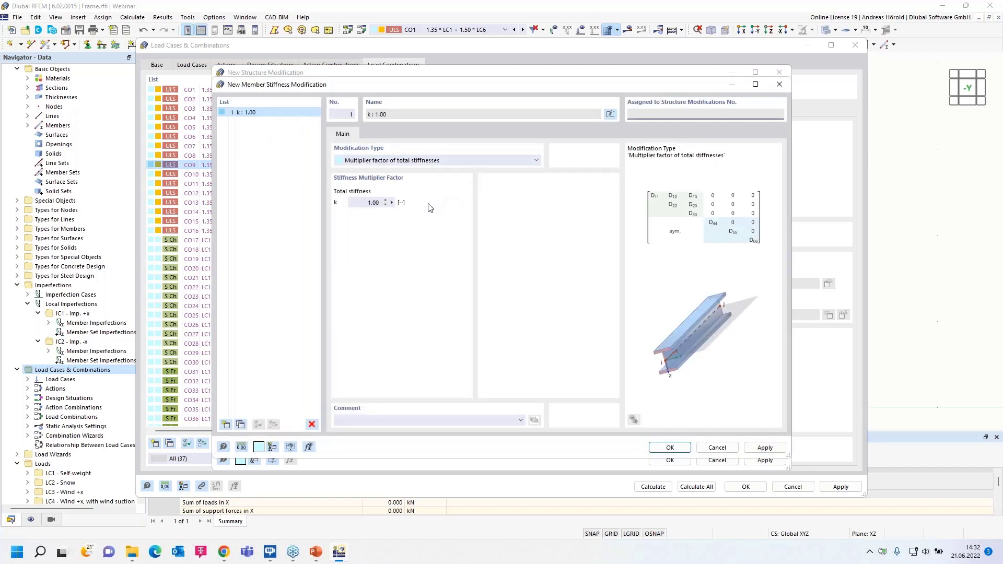
left_click(440, 161)
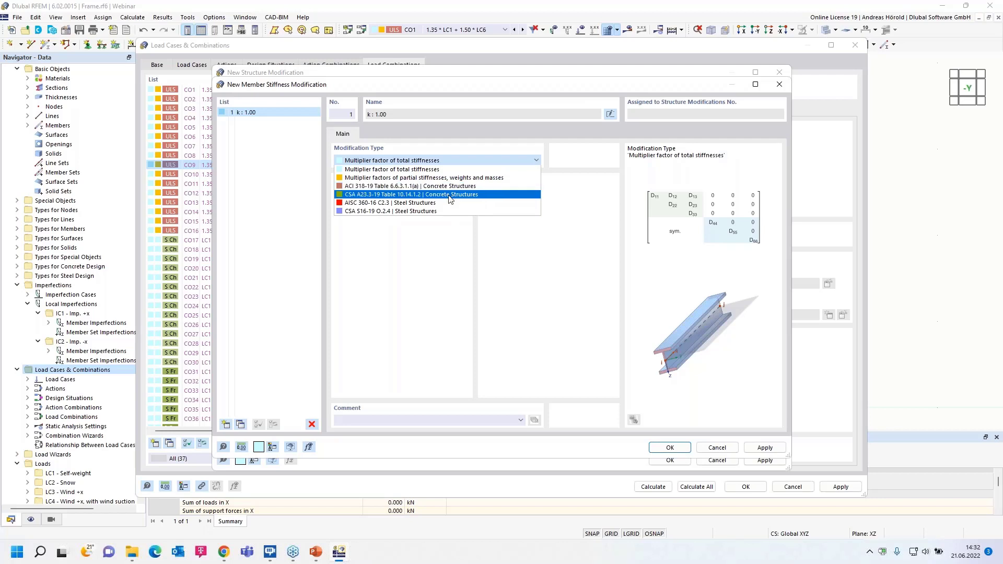
left_click(421, 171)
left_click(372, 203)
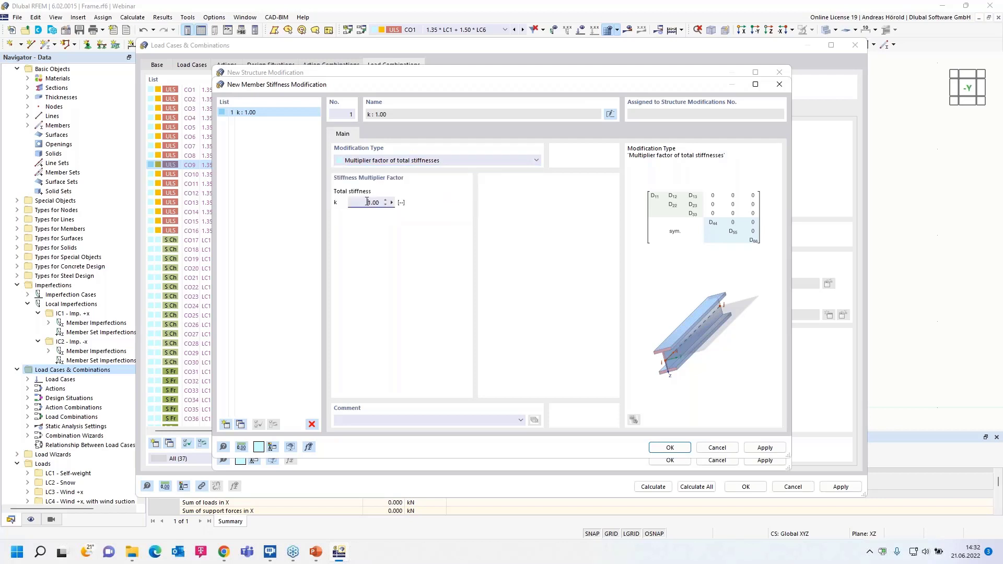
key("BackSpace")
left_click(673, 448)
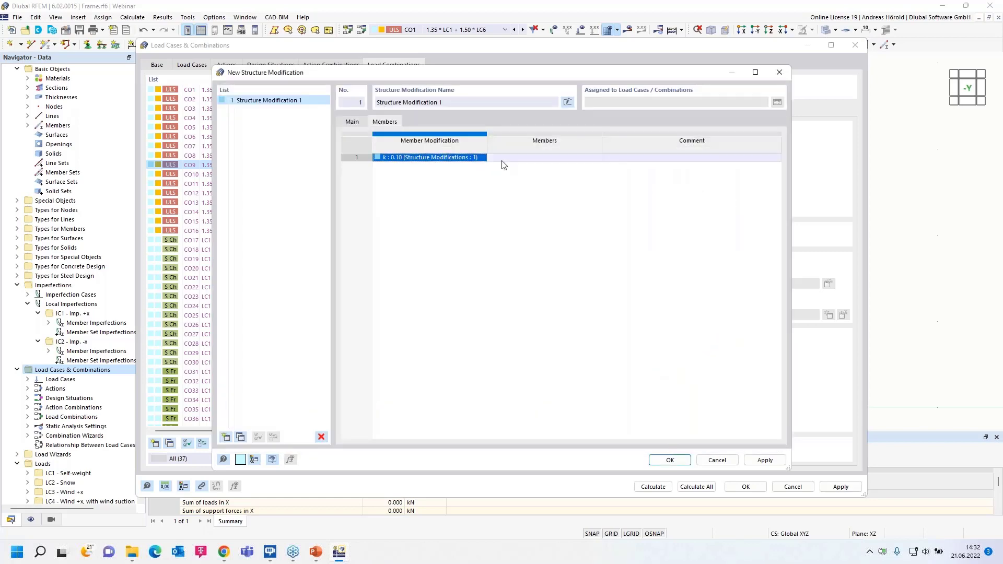
- Assign the k = 0.10 stiffness modification to member 3, the frame's right column, and accept the structure modification
left_click(540, 163)
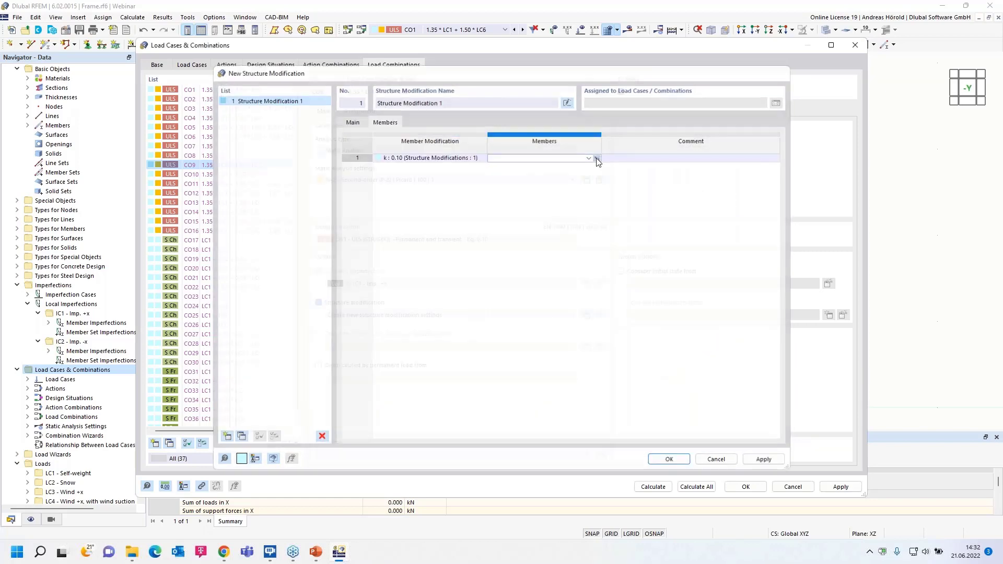
left_click(594, 162)
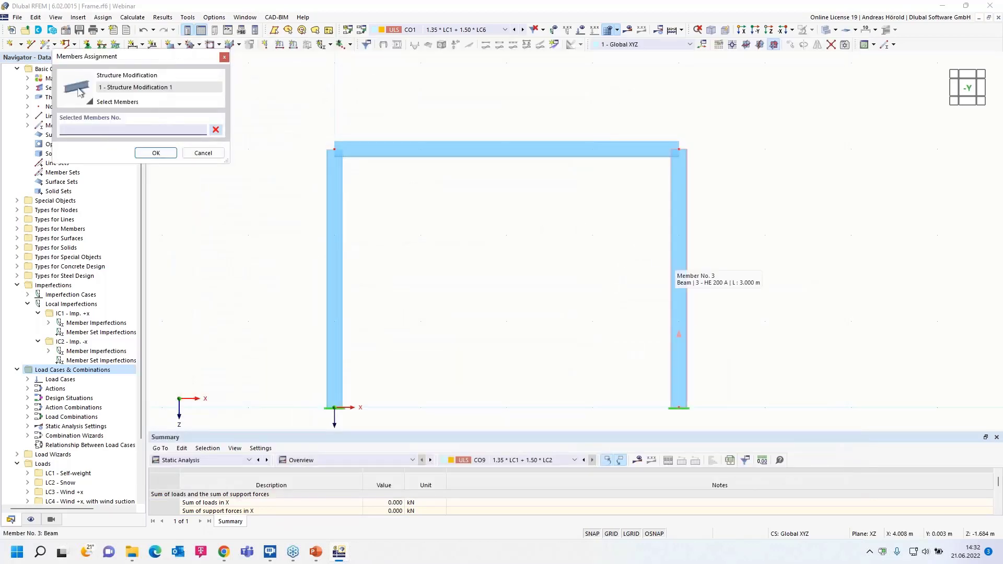
left_click(156, 154)
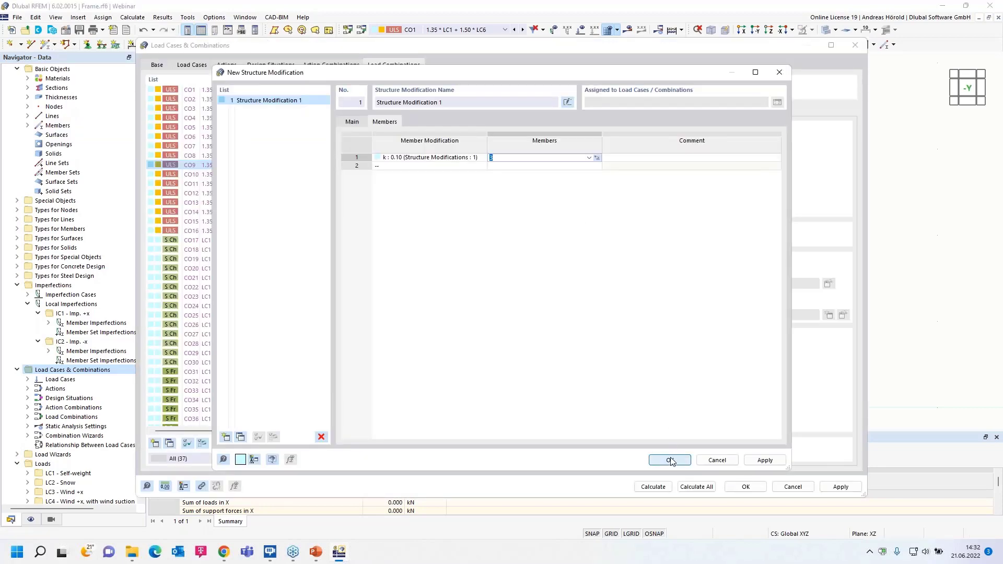
left_click(670, 462)
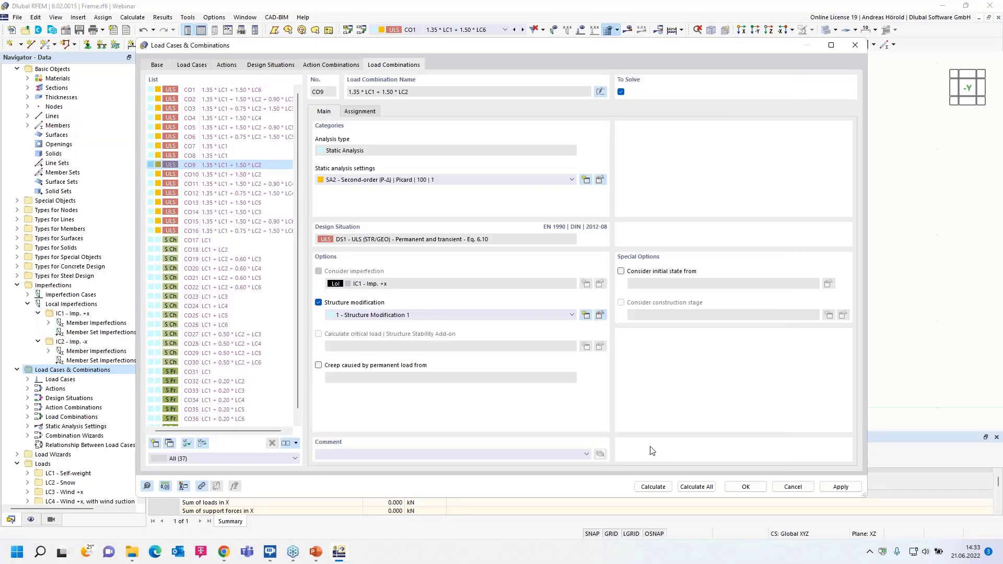
- Recalculate CO9 with the structure modification and examine the My moments along the beam and at the frame corners
left_click(651, 487)
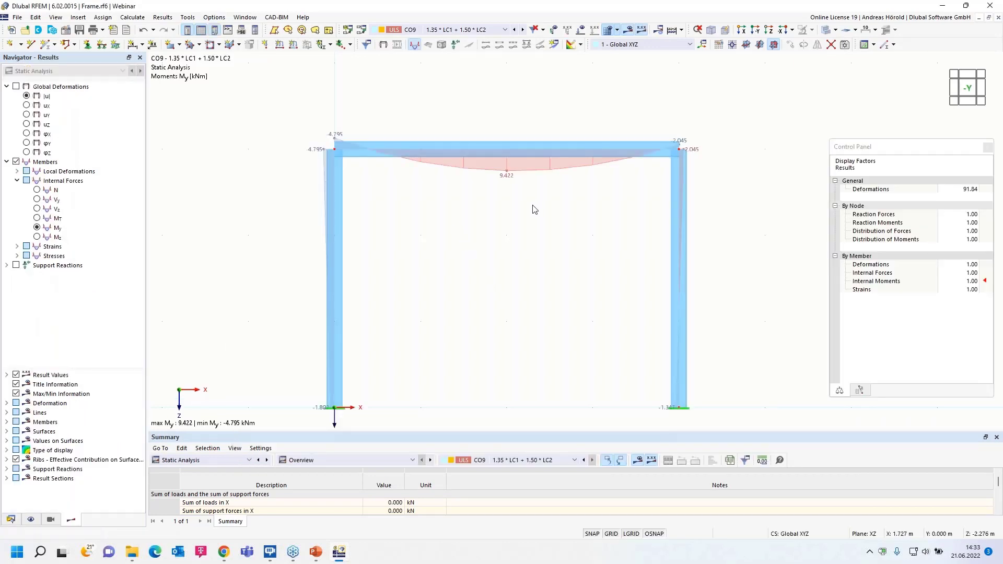
scroll(537, 209, "up", 2)
middle_click_drag(541, 243, 530, 252)
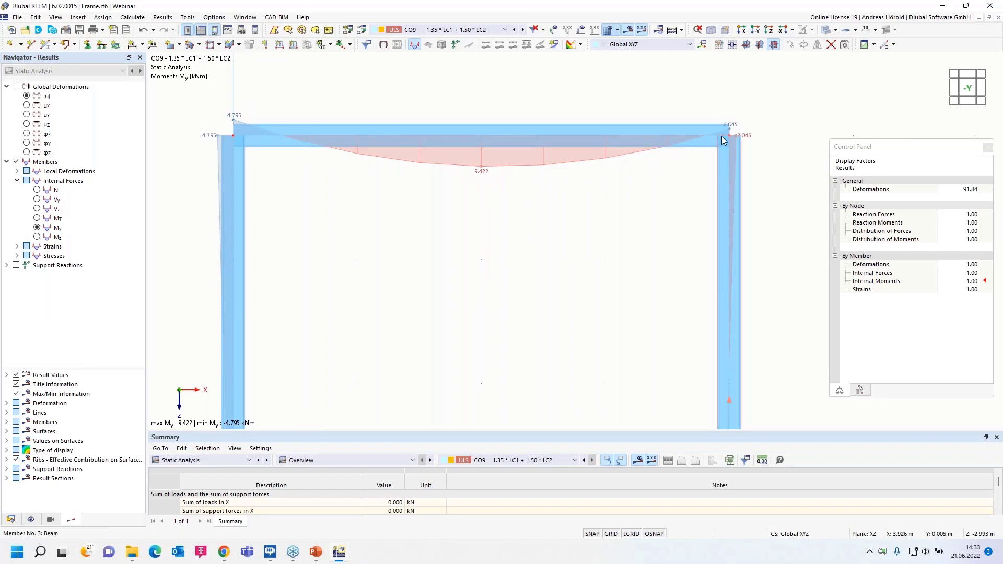
- Switch from the portal frame to the open model of the hall with office building
scroll(505, 214, "down", 2)
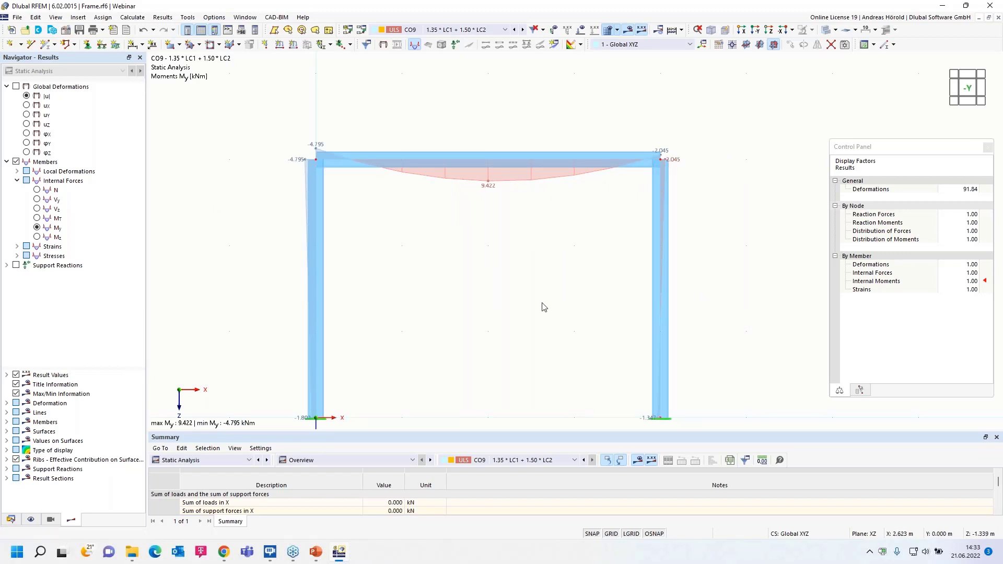
middle_click_drag(544, 307, 558, 273)
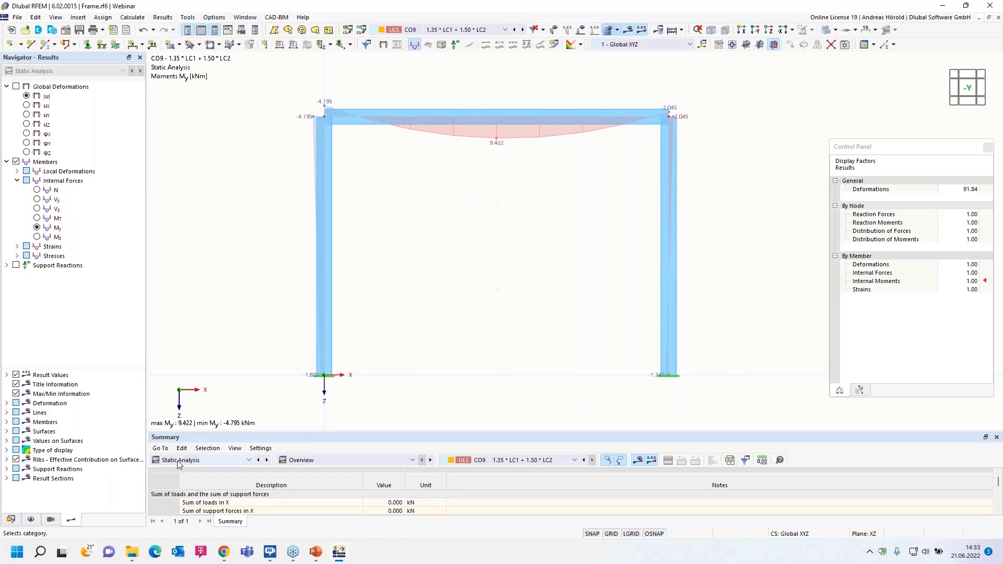
left_click(11, 519)
scroll(78, 280, "up", 2)
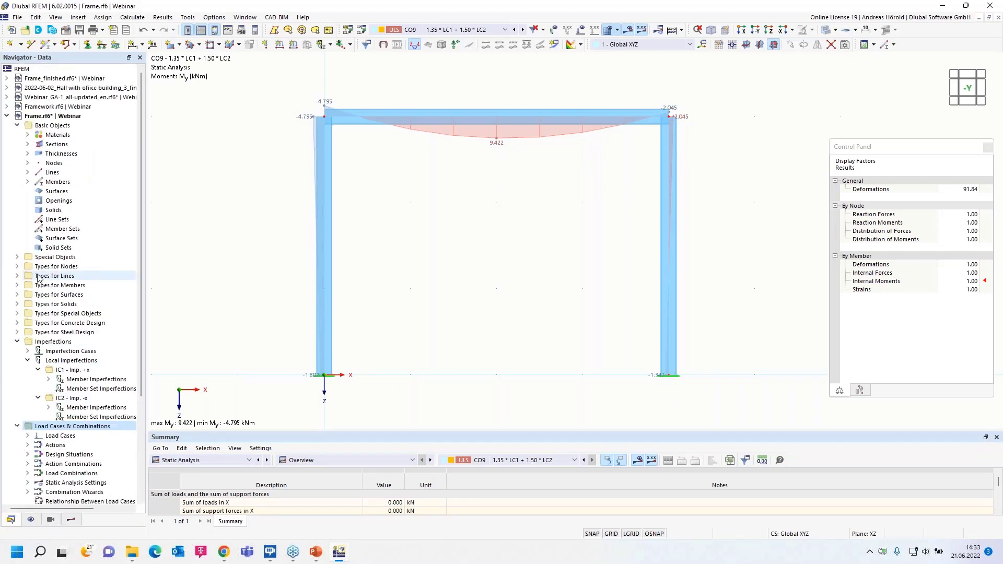
left_click(85, 89)
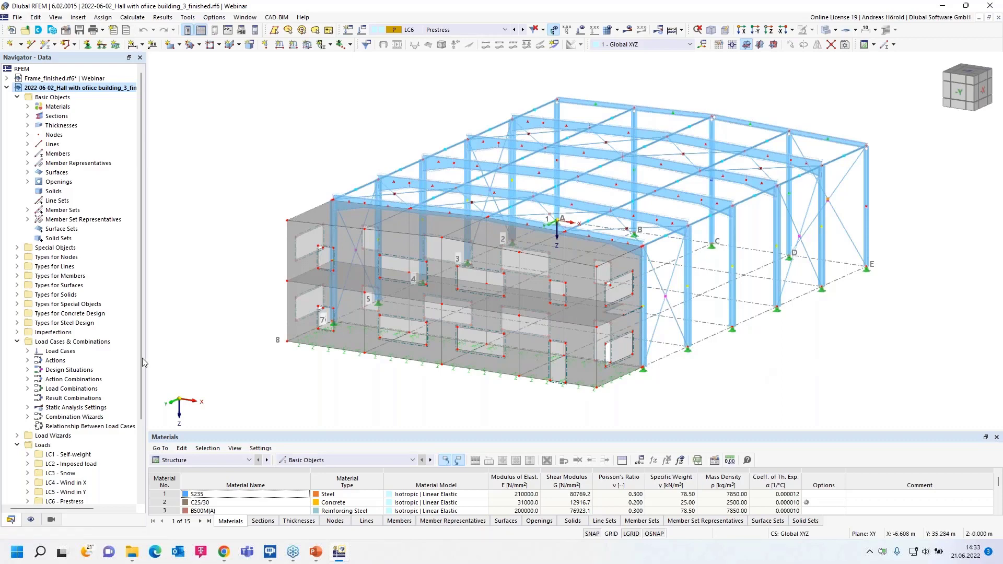
- Examine the hall model's combination statistics, design situations, result combinations and load combinations
right_click(92, 346)
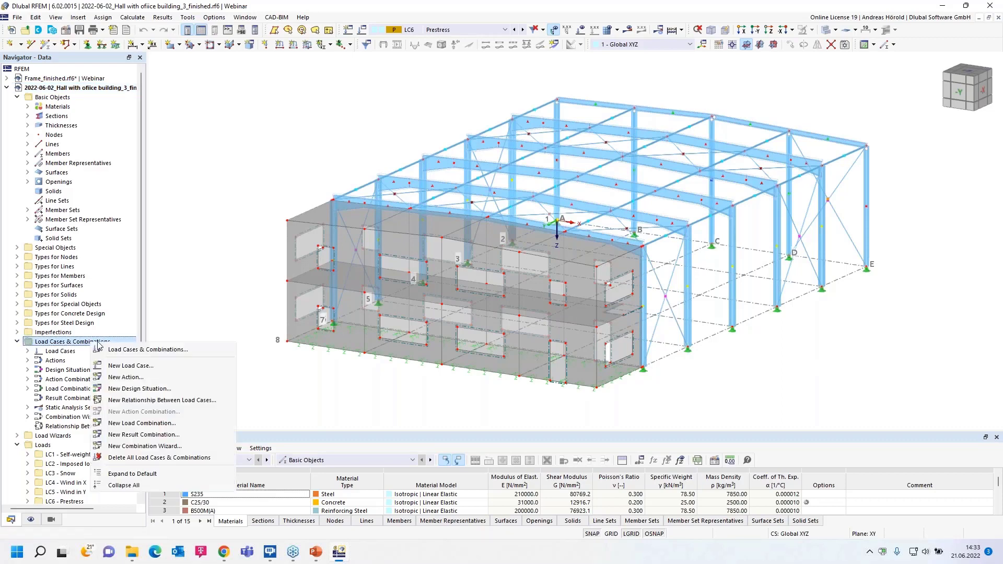
left_click(160, 353)
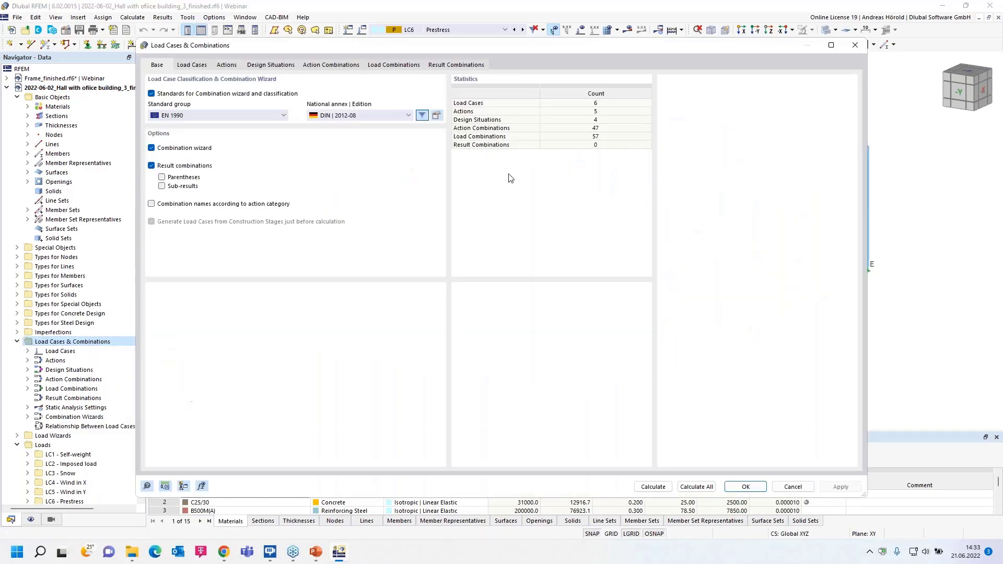
left_click(271, 65)
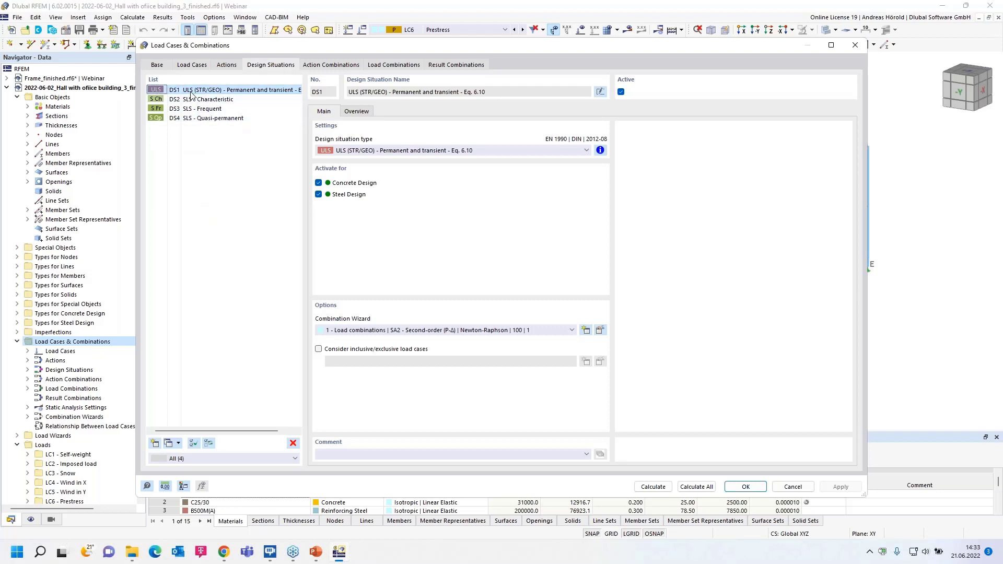
left_click(454, 66)
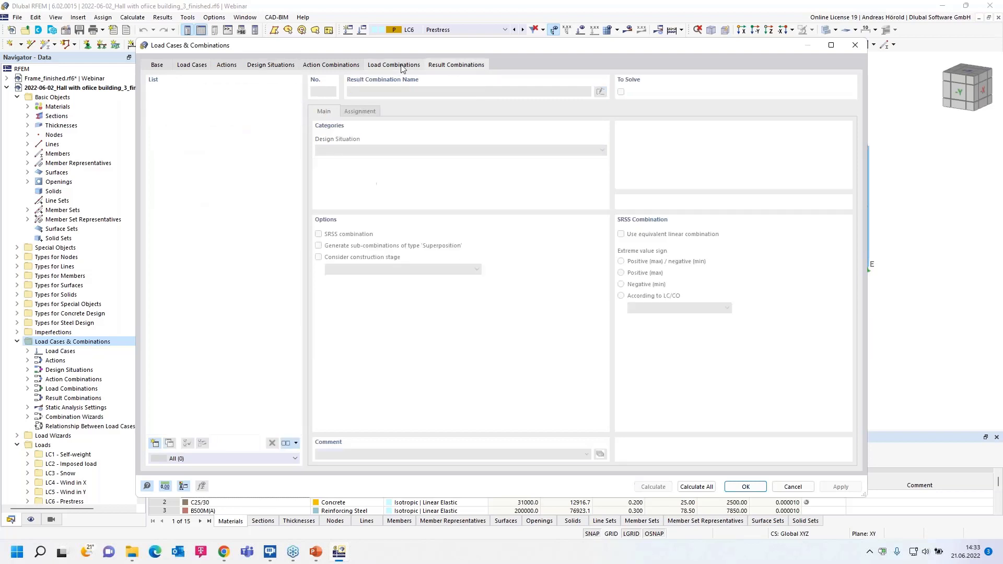
left_click(402, 68)
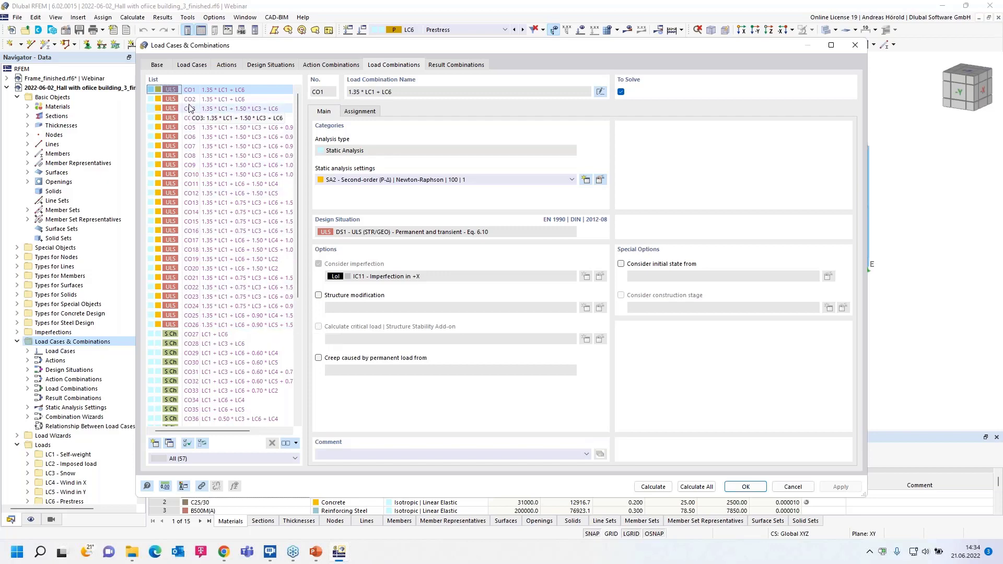
- Enable reducing the number of generated combinations in DS1's combination wizard, and regenerate and accept the load combinations
left_click(270, 65)
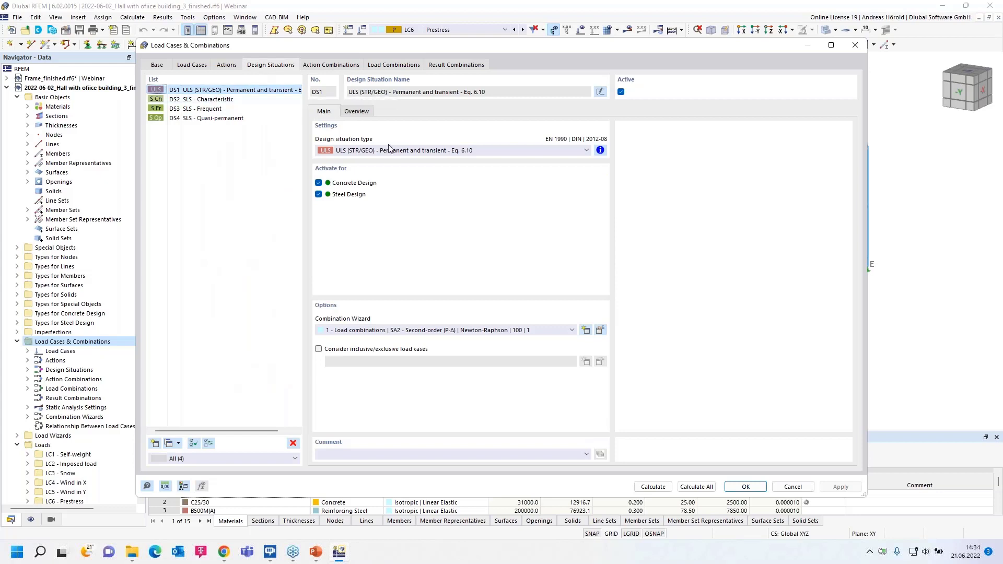
left_click(600, 329)
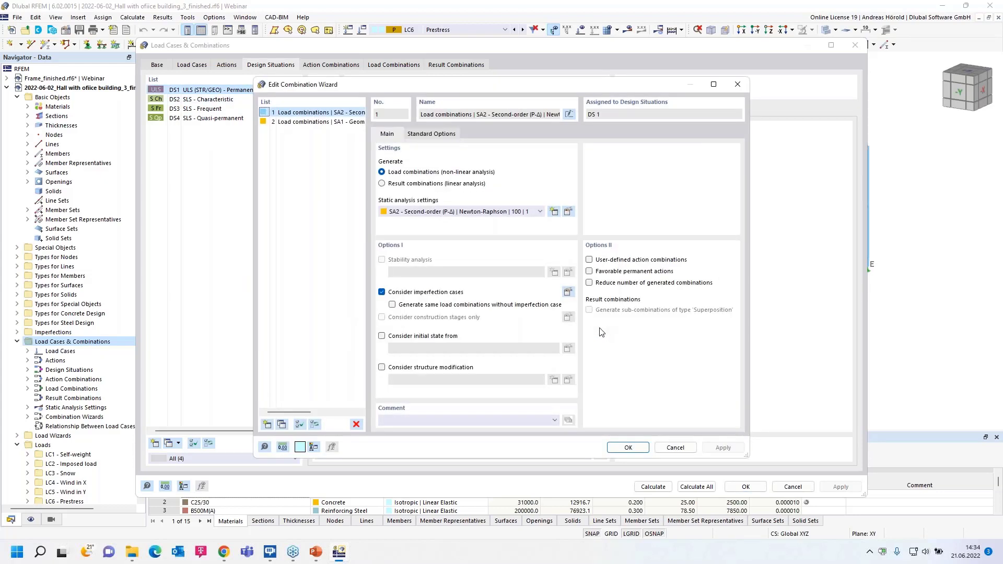
left_click(589, 283)
left_click(627, 448)
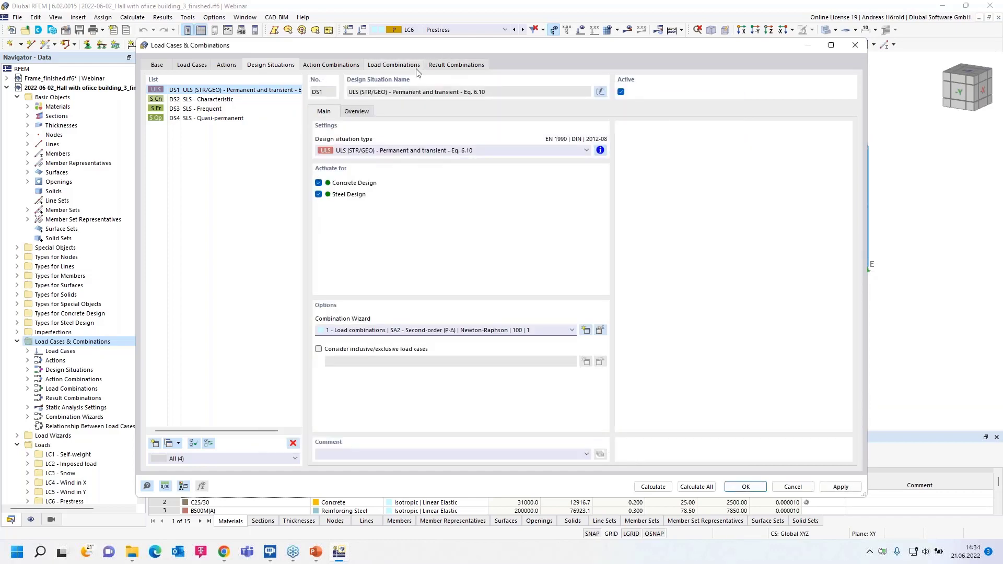
left_click(389, 65)
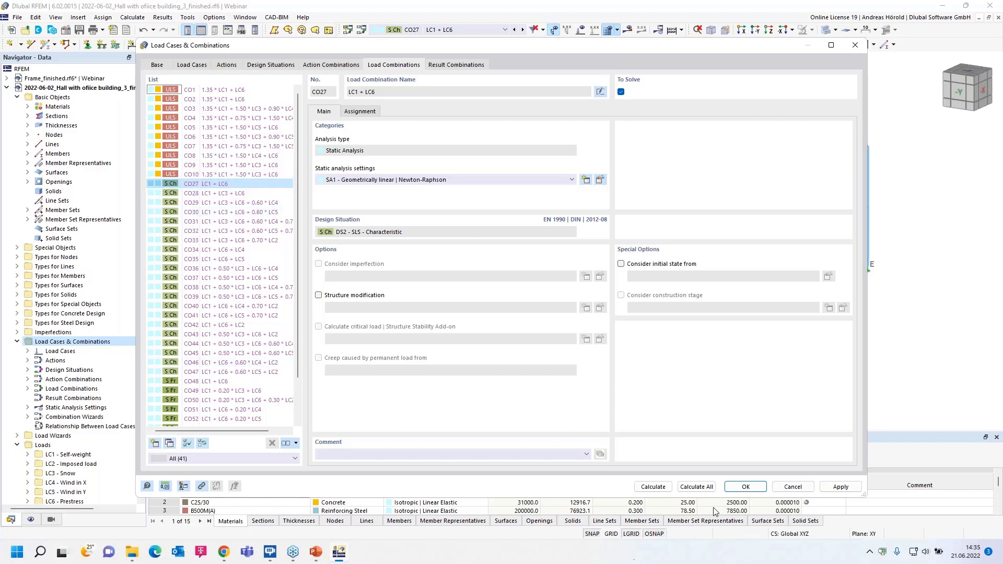
left_click(747, 487)
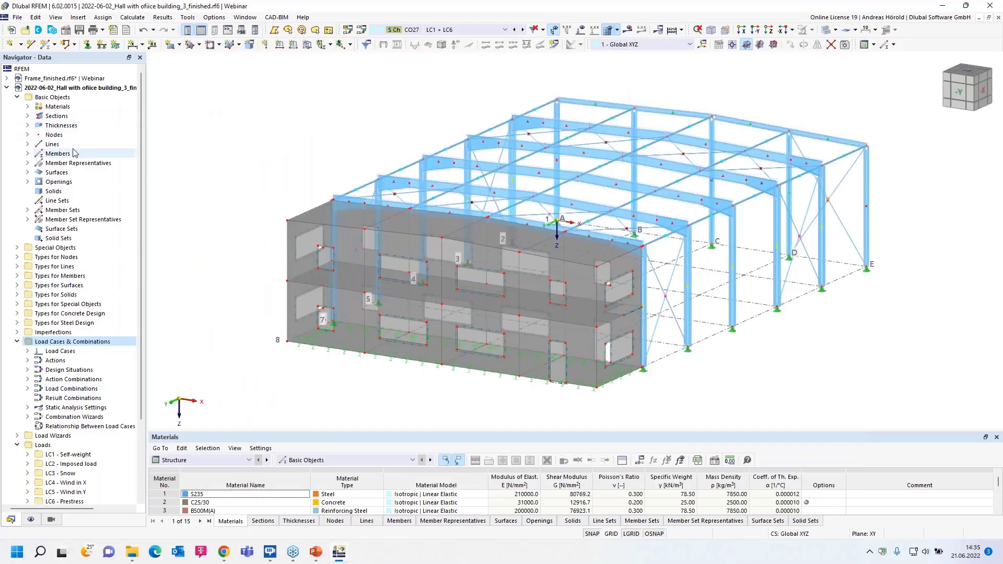
- Switch to the open model Webinar_GA-1_all-updated_en.rf6 and examine the layered soil solids beneath the building
left_click(6, 87)
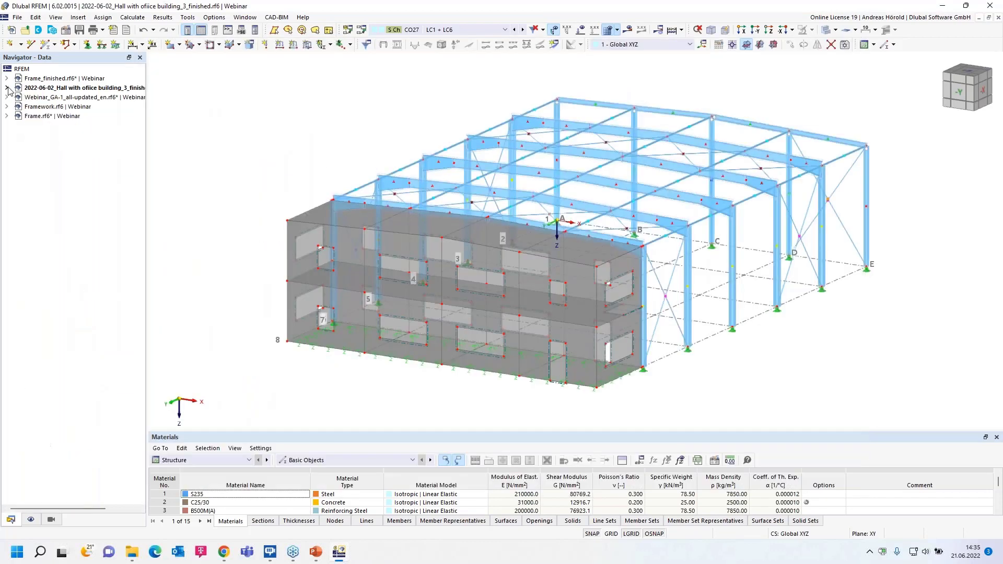
left_click(61, 98)
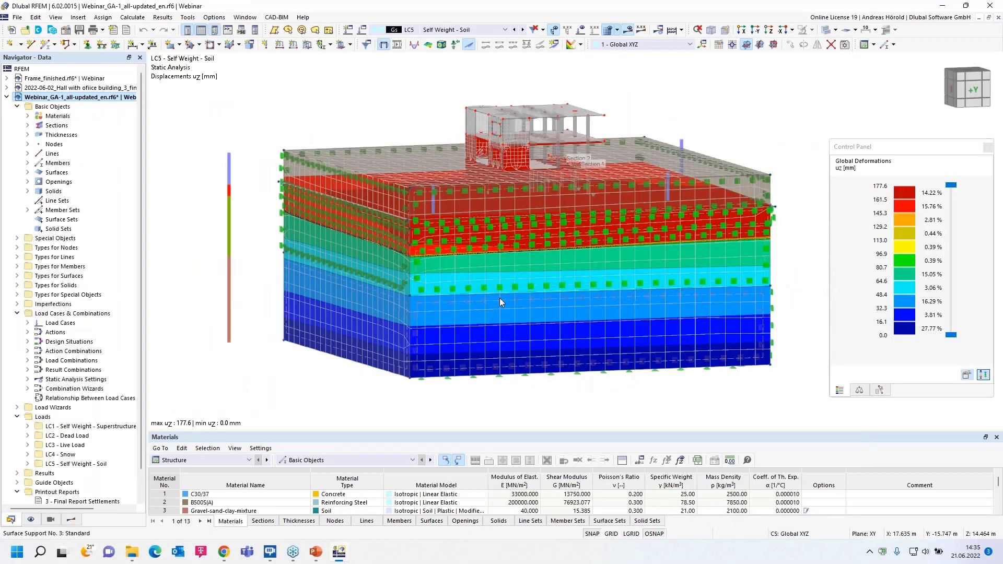
mouse_move(274, 408)
middle_mouse_down("ctrl")
mouse_move(282, 380)
mouse_move(283, 404)
mouse_move(295, 403)
mouse_move(233, 399)
mouse_move(281, 410)
middle_mouse_up("ctrl")
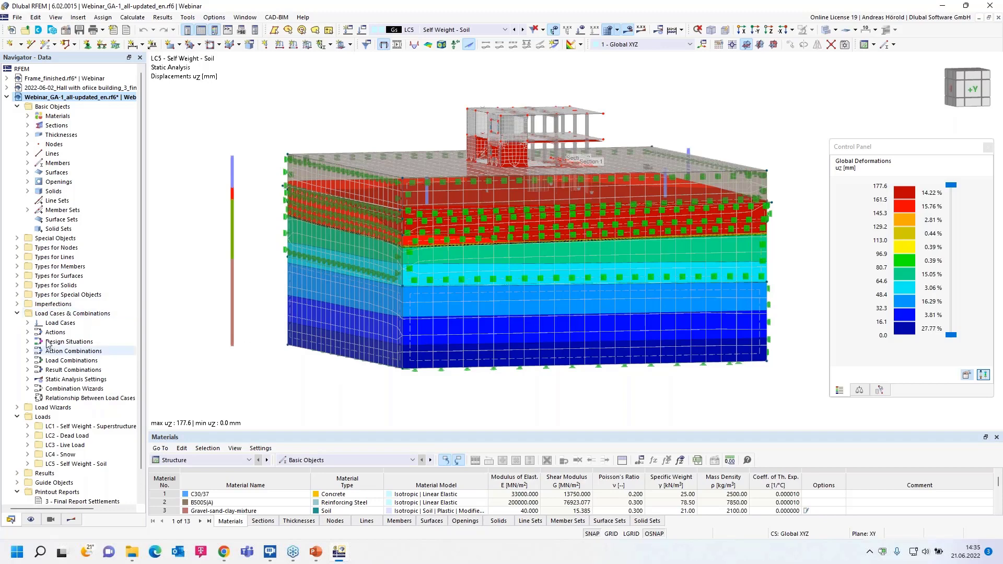
- Switch to the PowerPoint slide show and advance to the slide "Initial State – Geostatic Stress State"
mouse_move(318, 553)
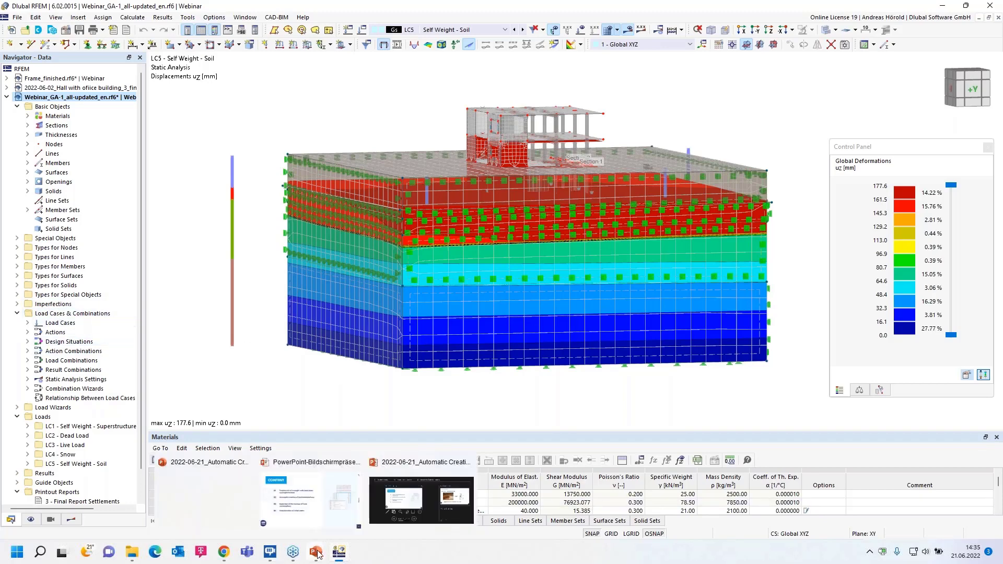
left_click(311, 499)
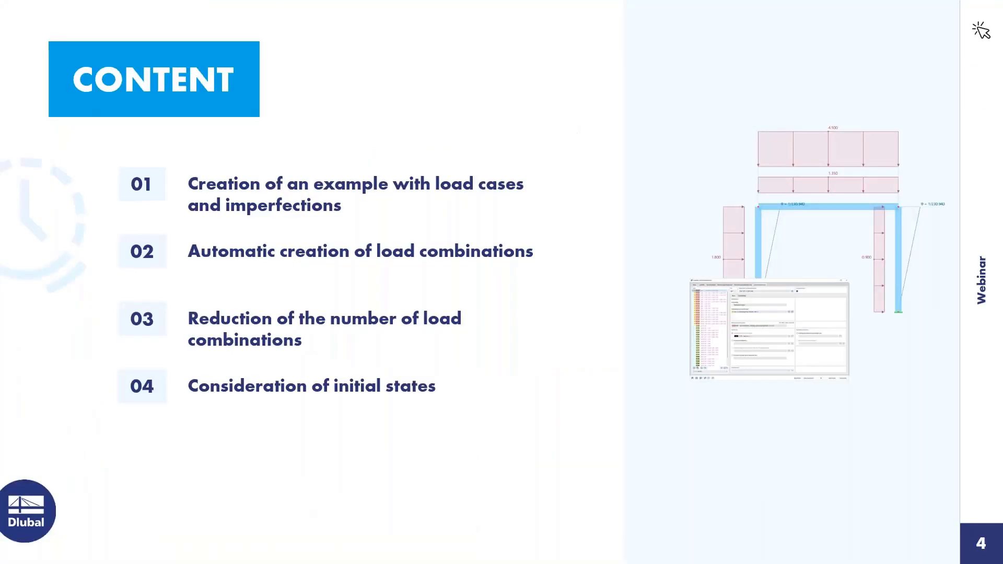
left_click(836, 437)
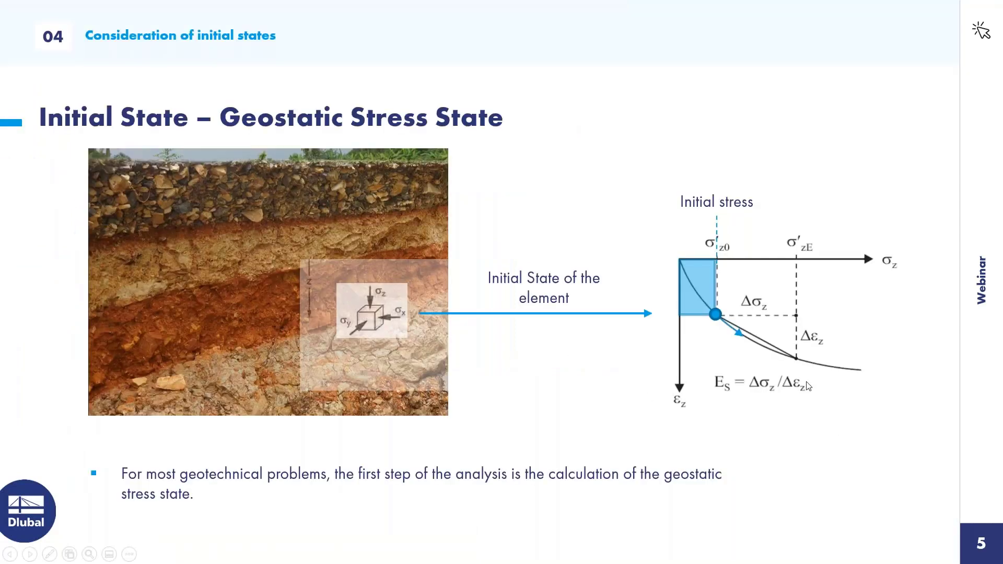
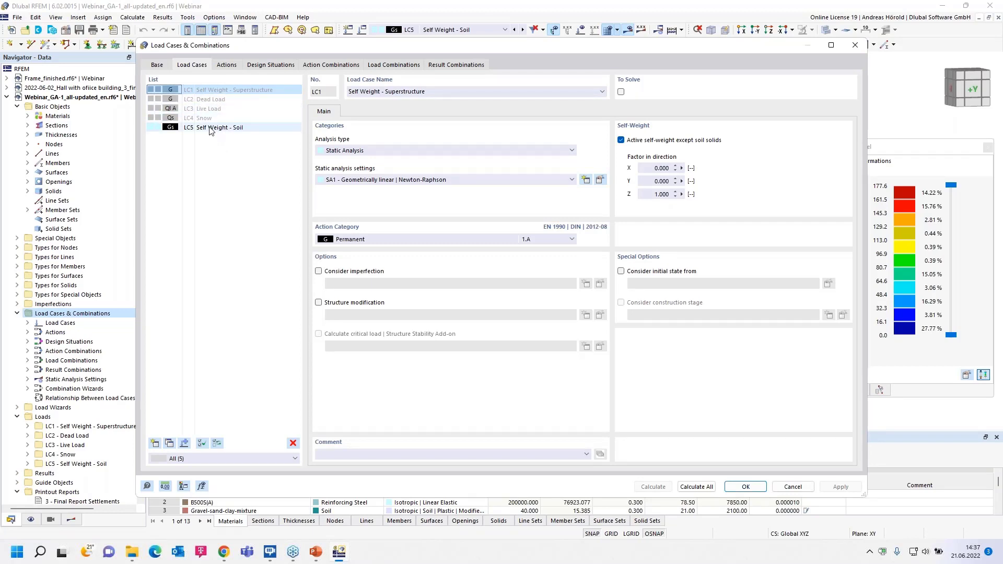
- Examine the action category of load case LC5 Self Weight - Soil and the initial state setting in DS1's combination wizard
left_click(211, 128)
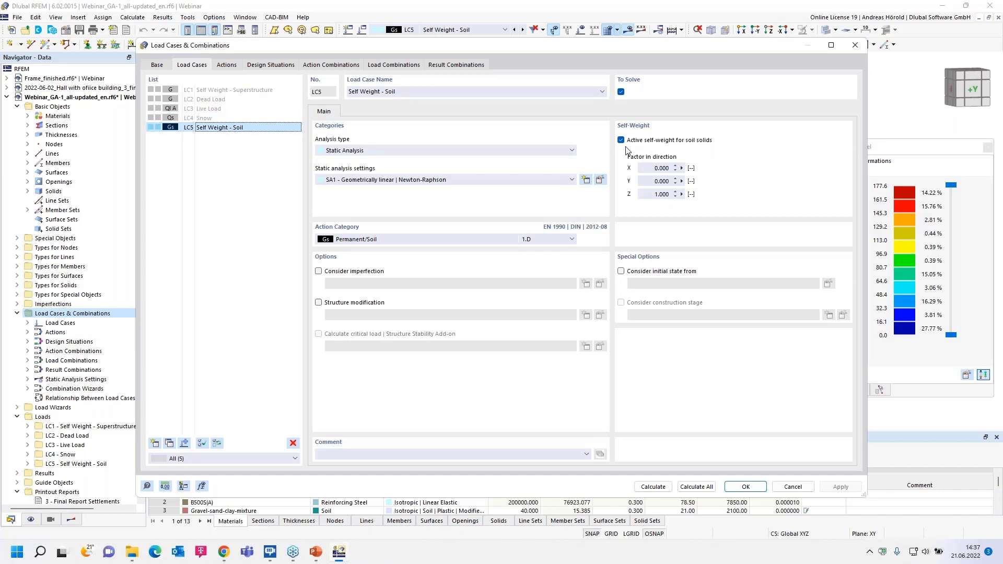
left_click(390, 240)
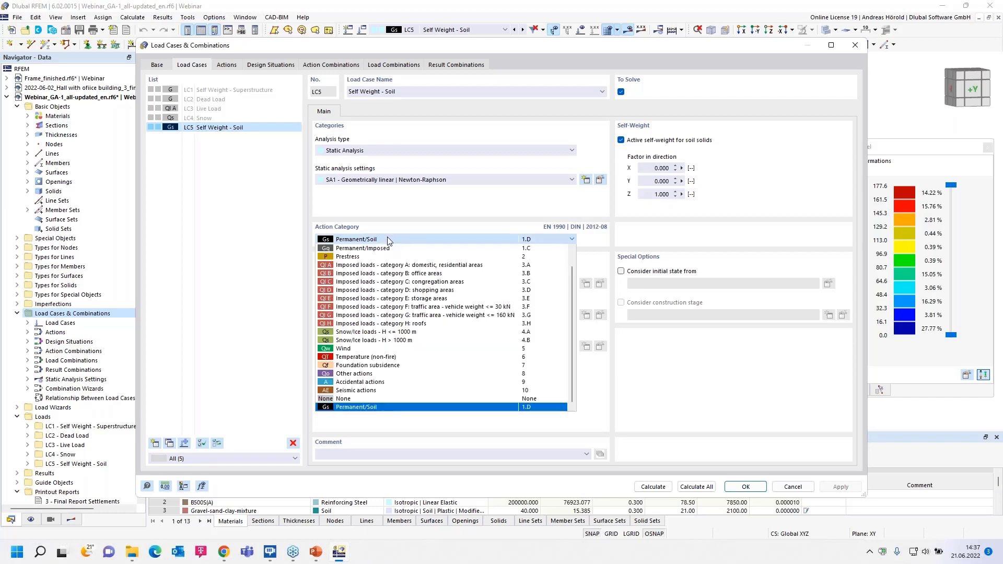
left_click(374, 408)
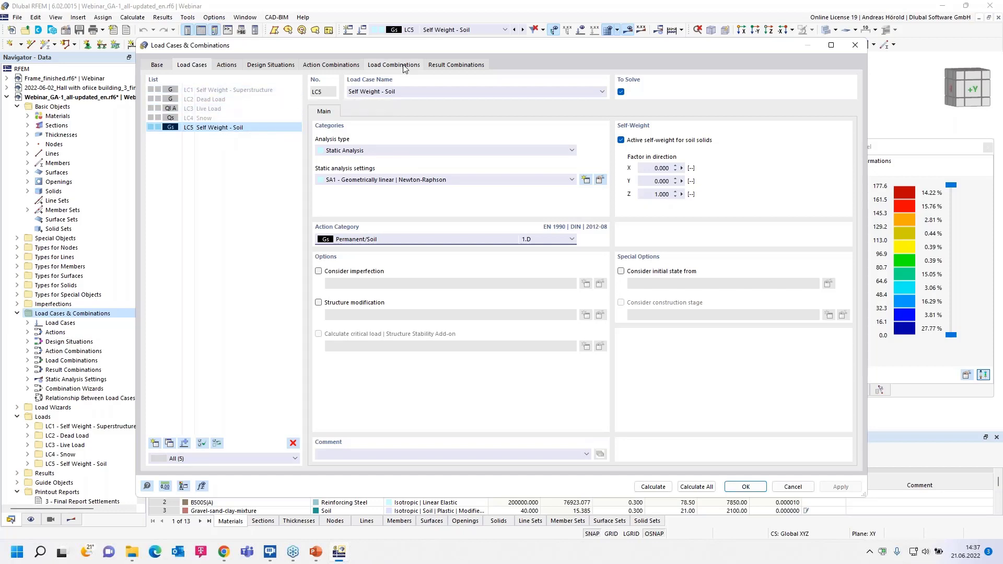
left_click(271, 65)
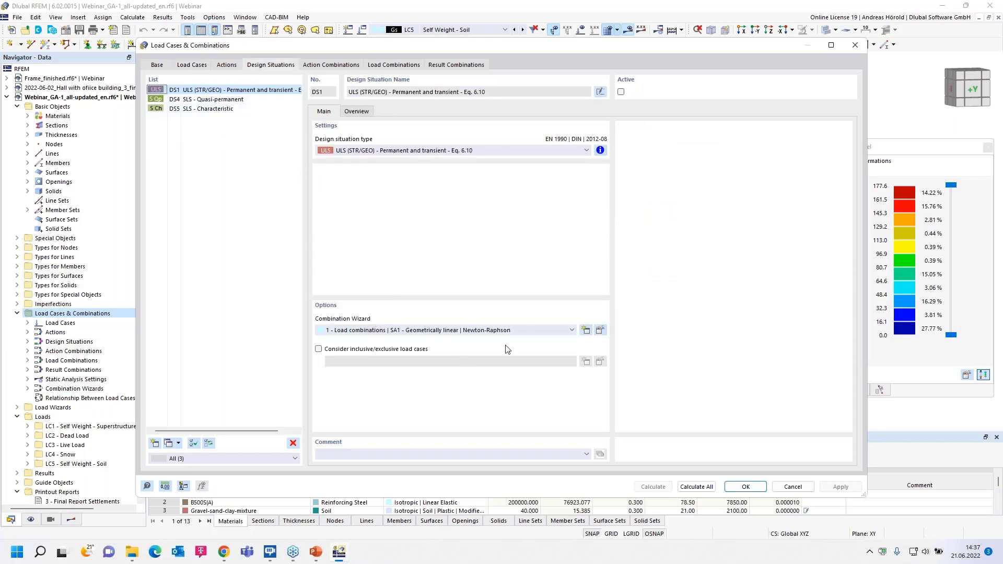
left_click(600, 330)
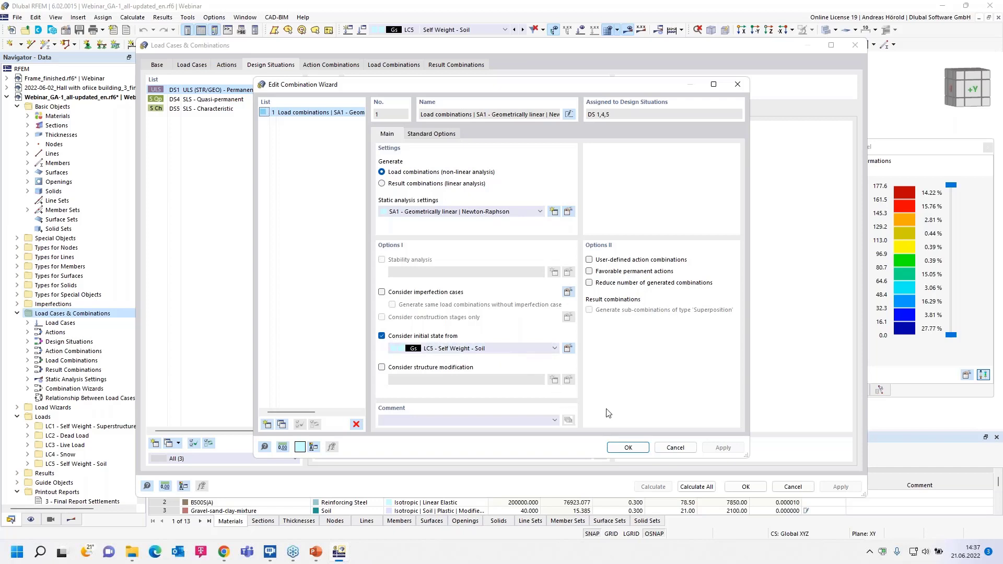
left_click(675, 448)
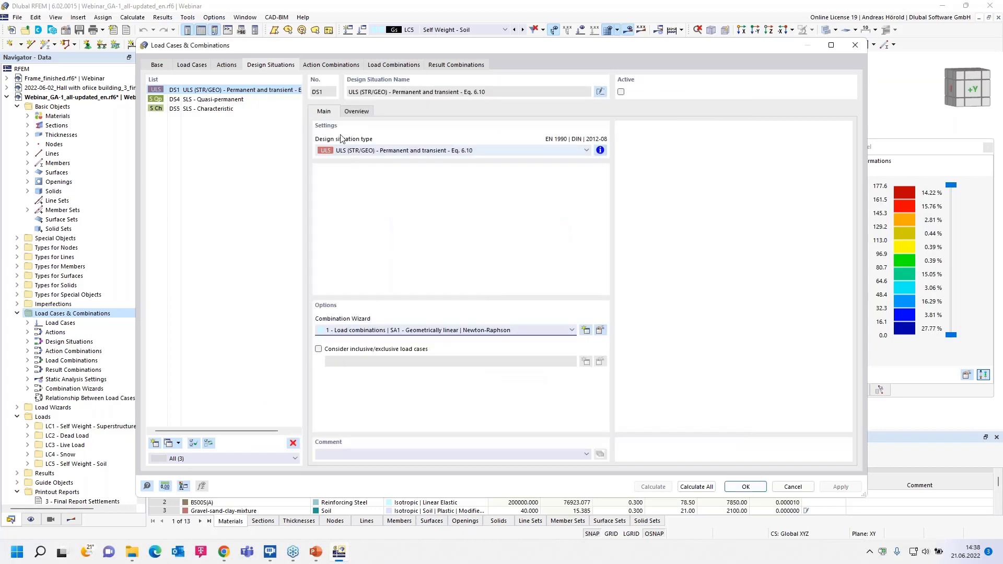
- Review load combinations CO1 and CO2 and result combination RC1, and close the load cases and combinations without changes
left_click(392, 65)
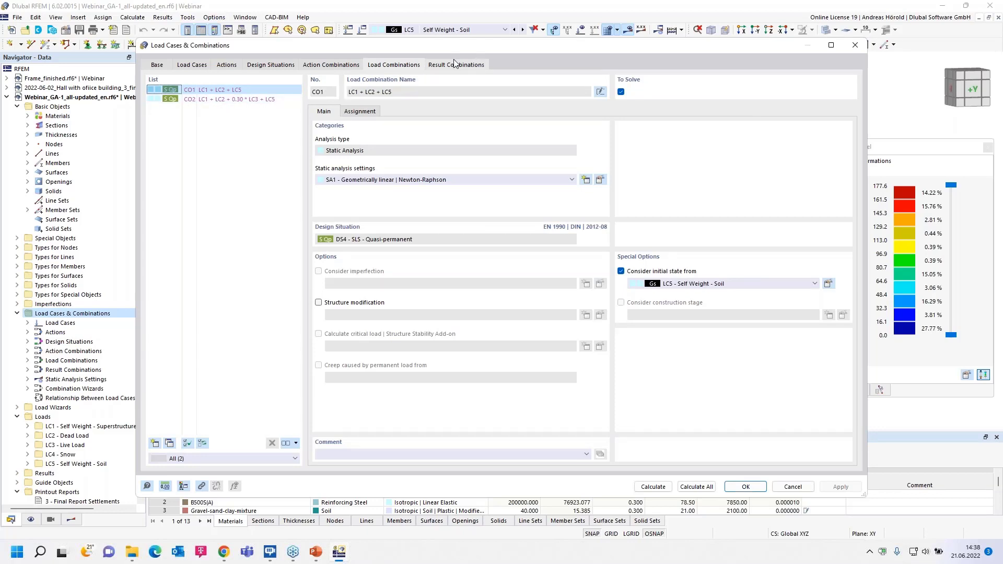
left_click(233, 99)
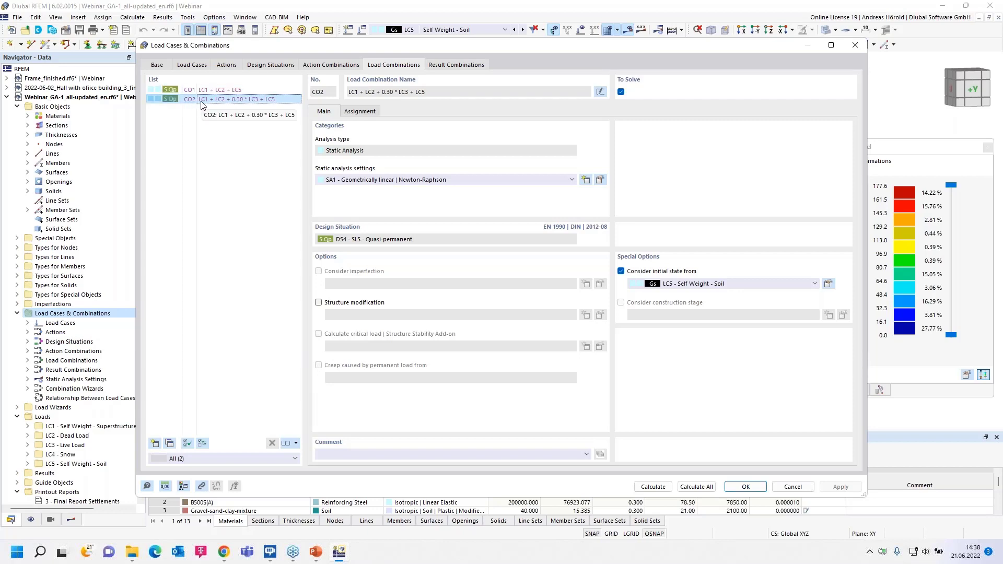
left_click(446, 67)
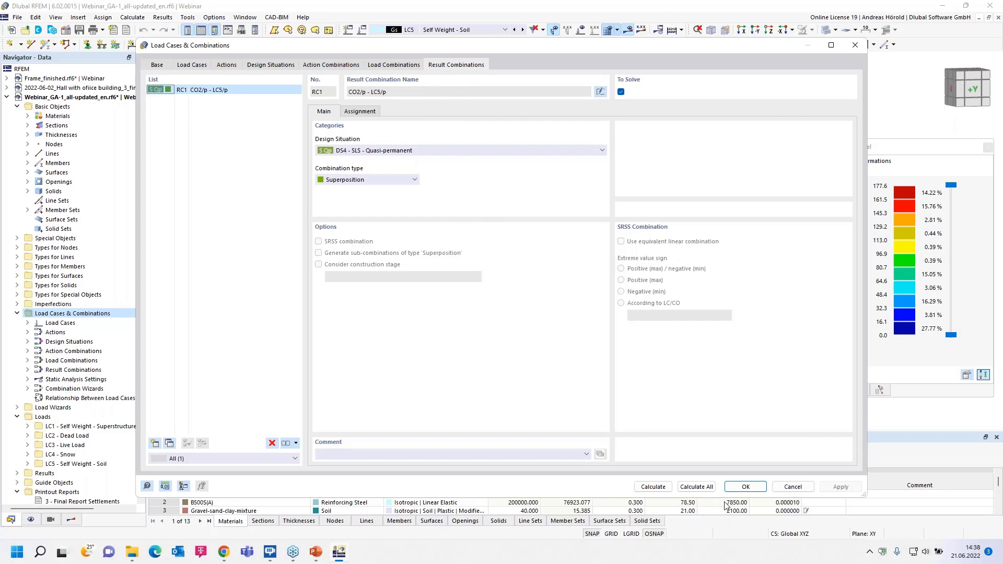
left_click(792, 487)
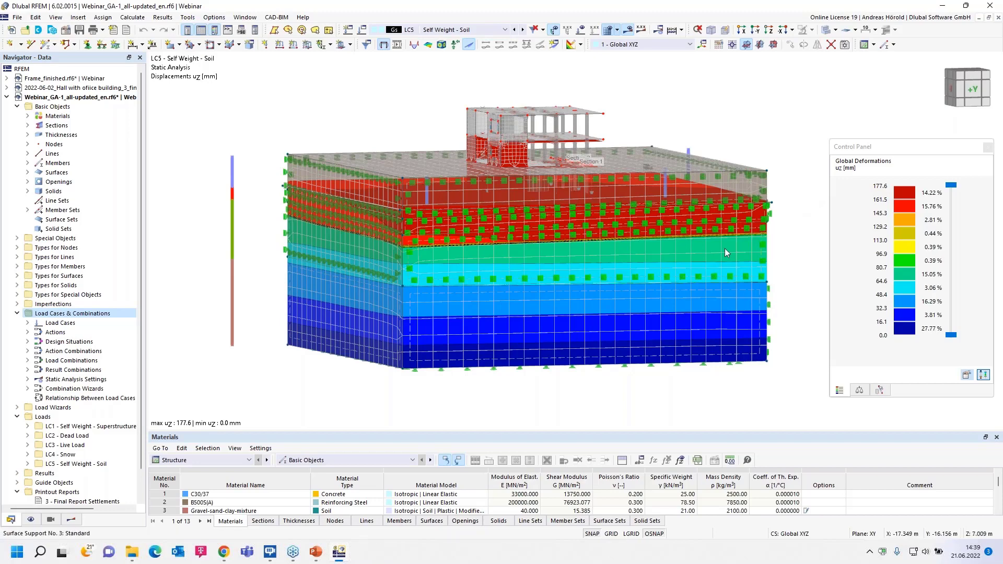
- Activate clipping plane 2 among the guide objects and turn the model to face the cut through the soil
middle_click_drag(535, 401, 537, 395, "ctrl")
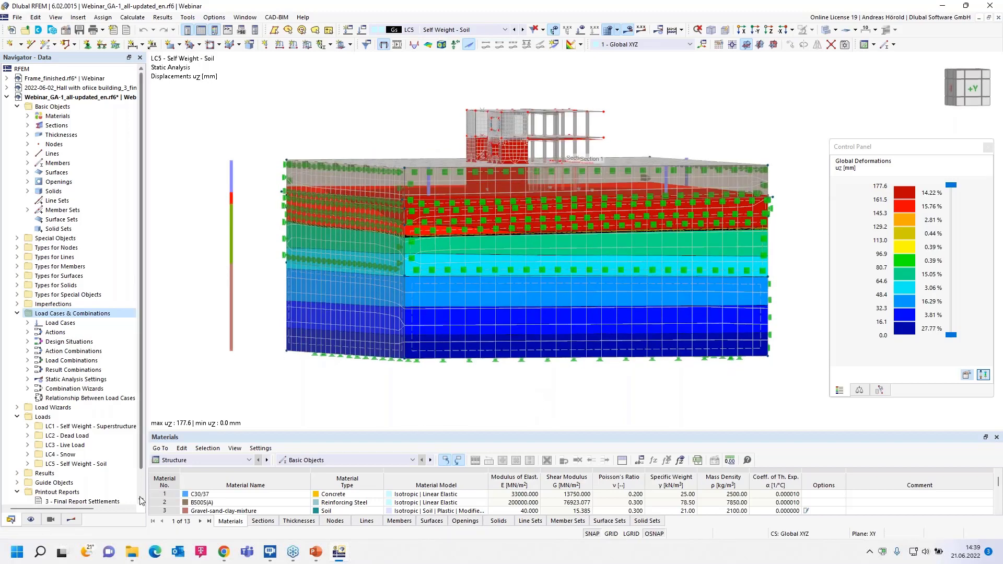
scroll(30, 438, "down", 1)
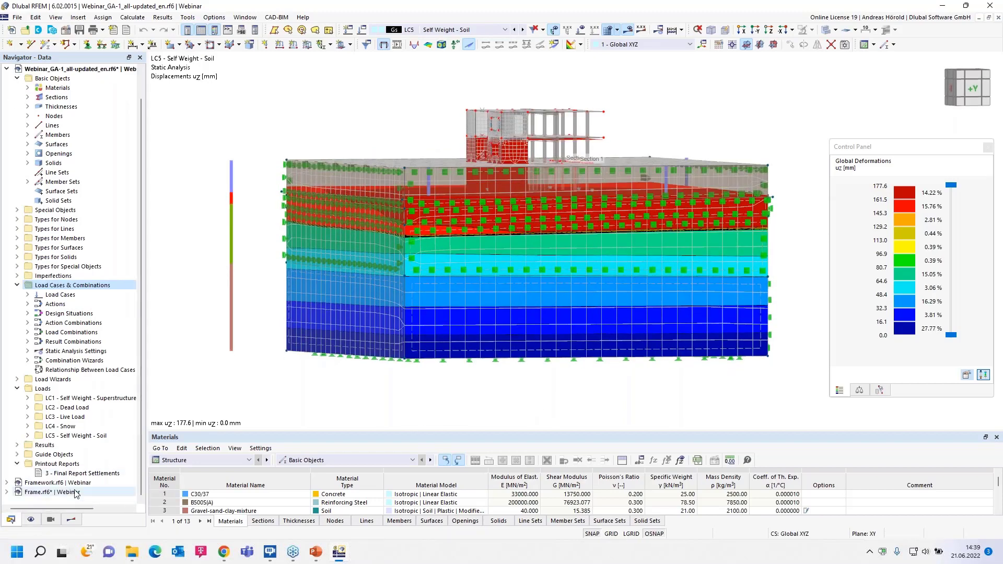
left_click(20, 455)
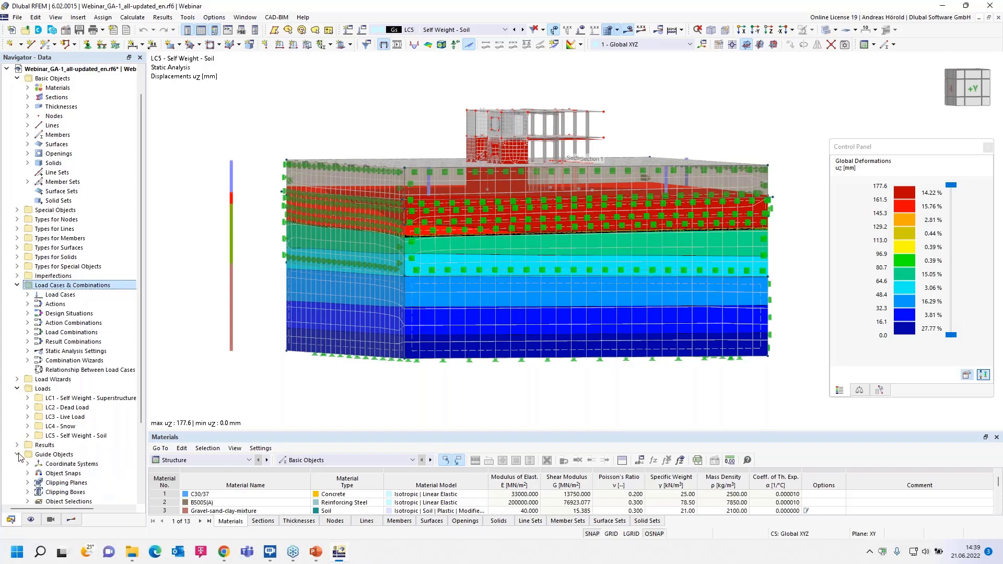
scroll(27, 418, "down", 3)
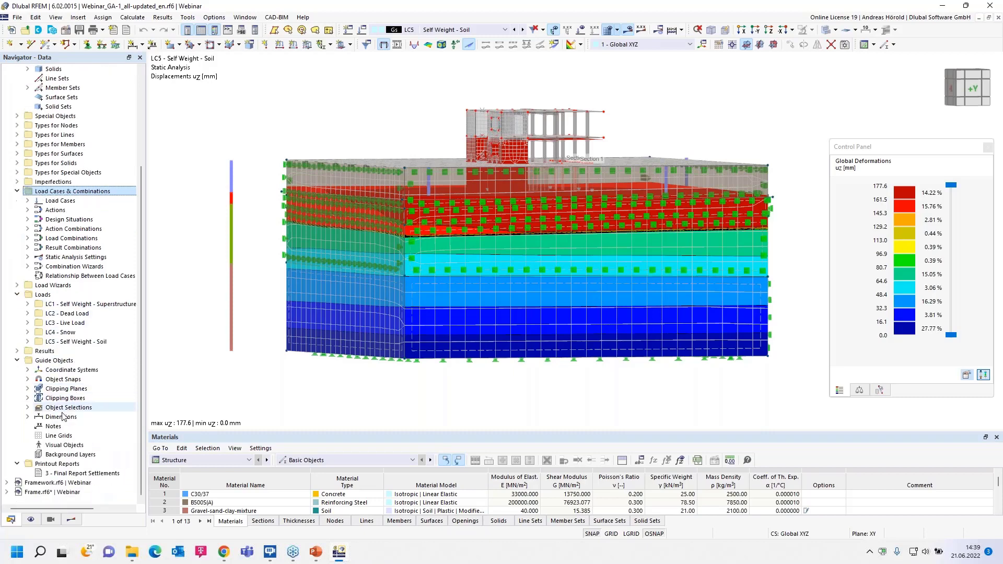
left_click(28, 389)
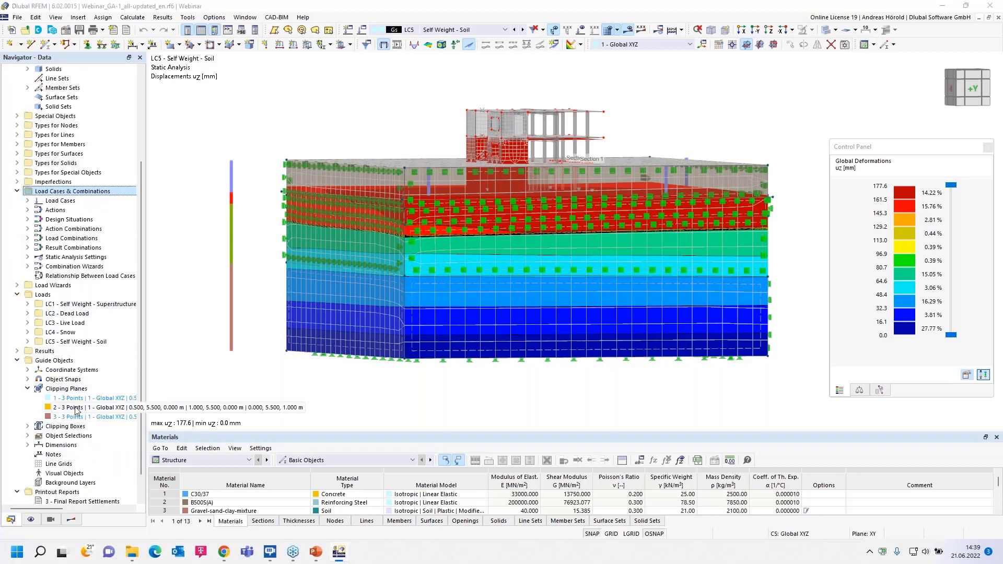
right_click(73, 407)
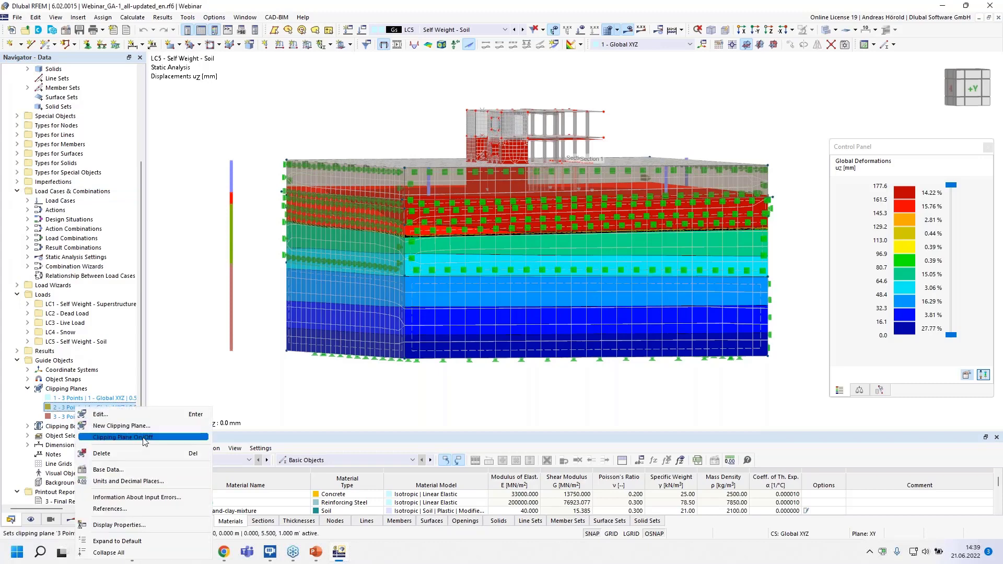
left_click(140, 440)
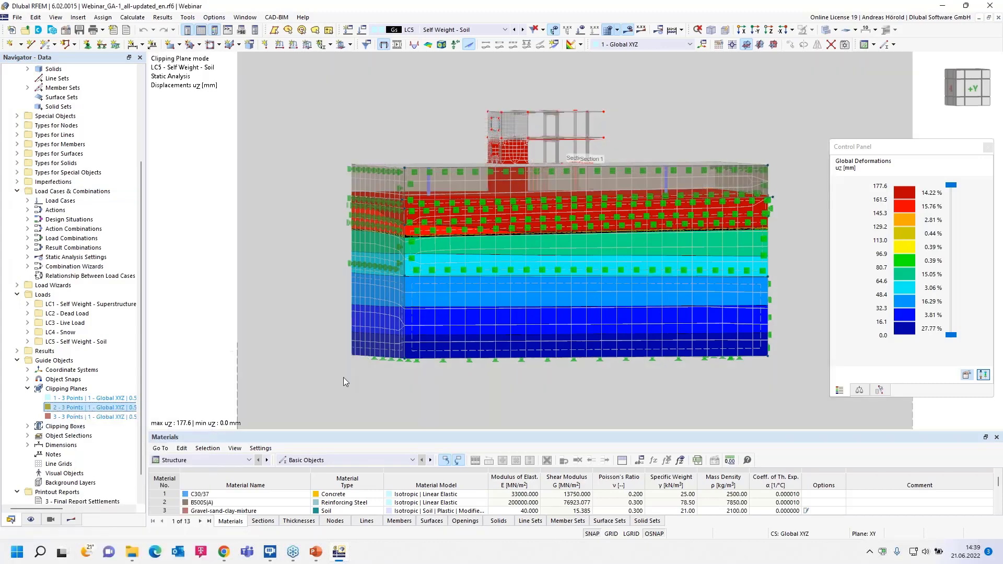
middle_click_drag(292, 375, 475, 407, "ctrl")
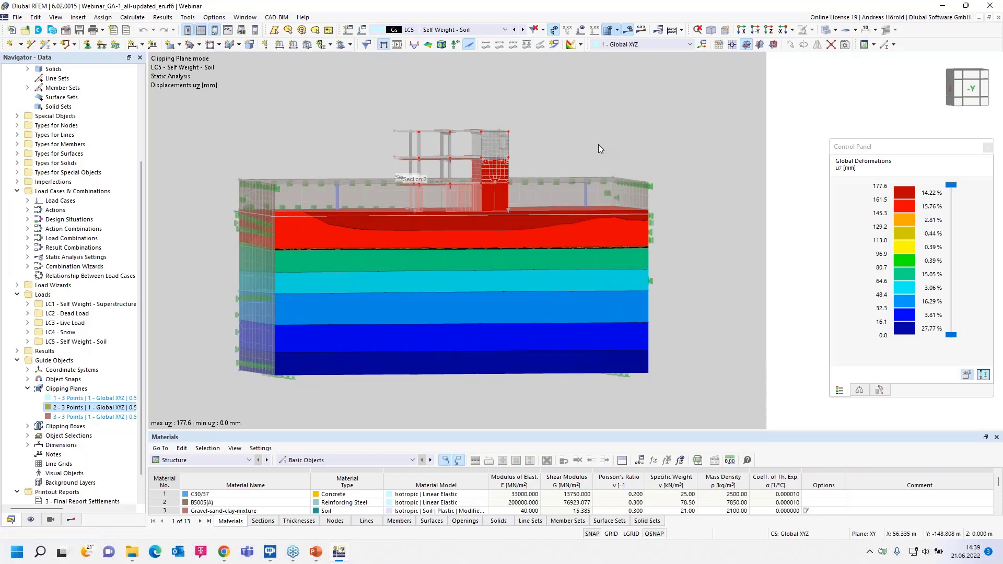
- Display the vertical displacements of load combination CO2 and of result combination RC1 in the clipped soil block for comparison
left_click(505, 29)
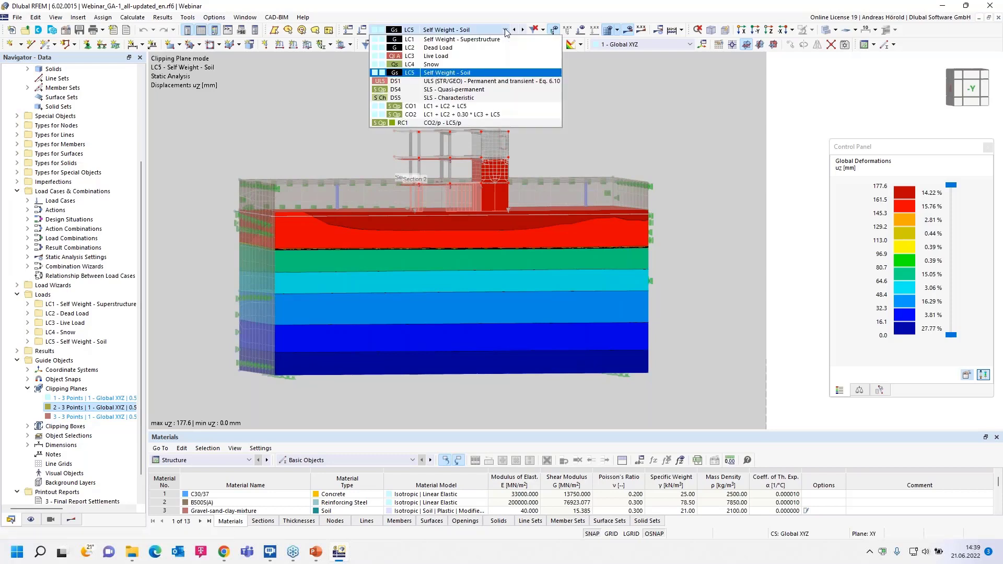
left_click(491, 116)
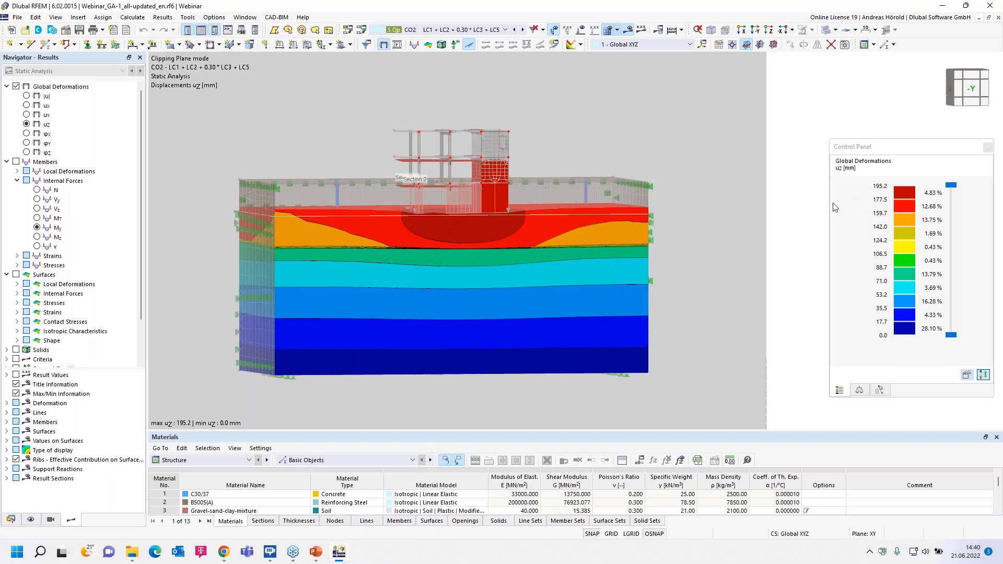
left_click(491, 30)
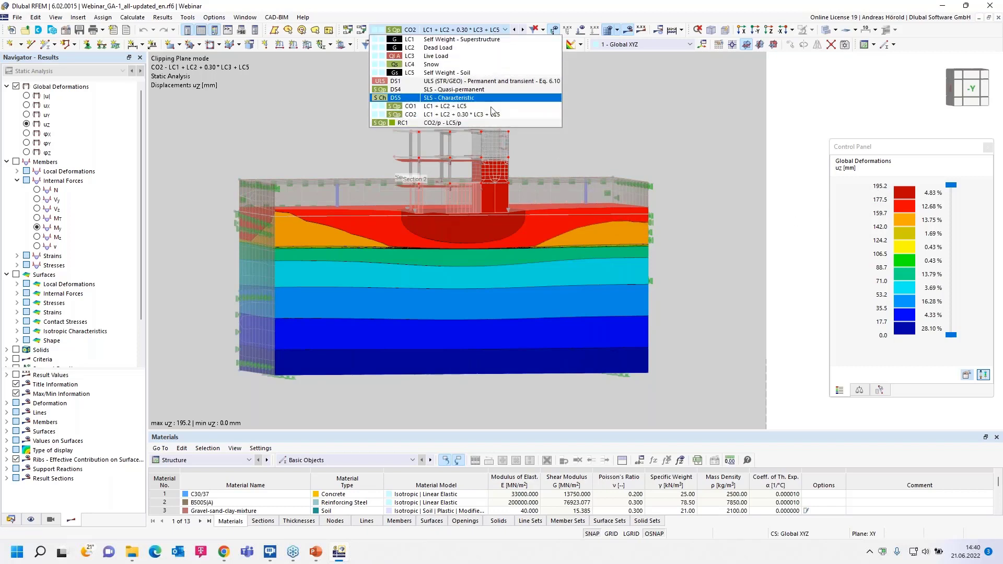
left_click(494, 122)
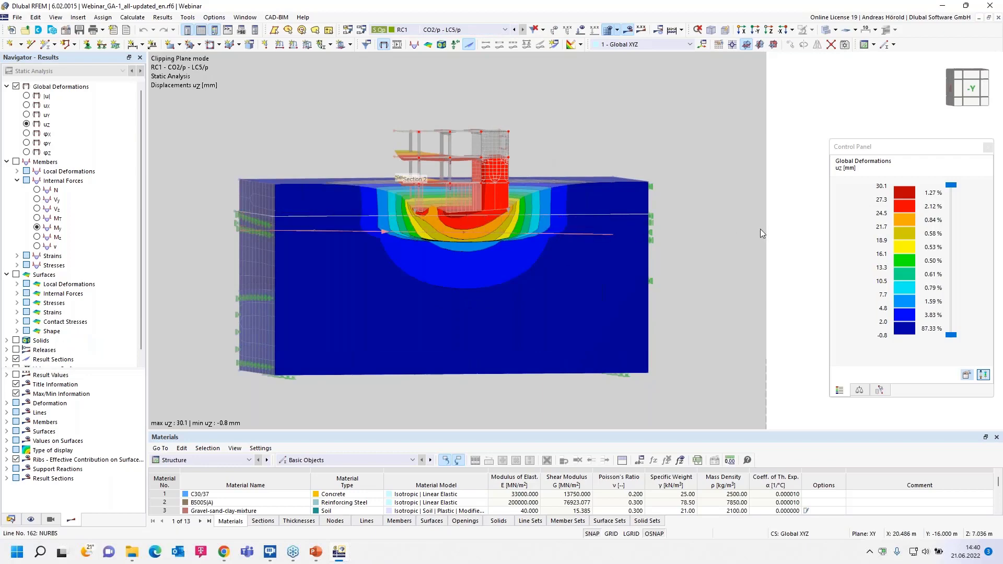
scroll(700, 238, "up", 3)
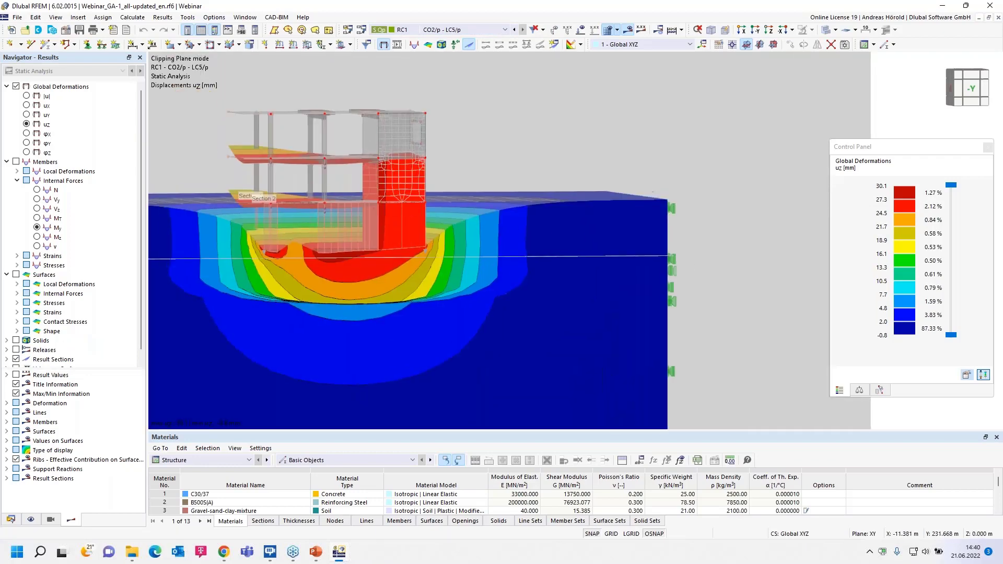
scroll(750, 287, "down", 3)
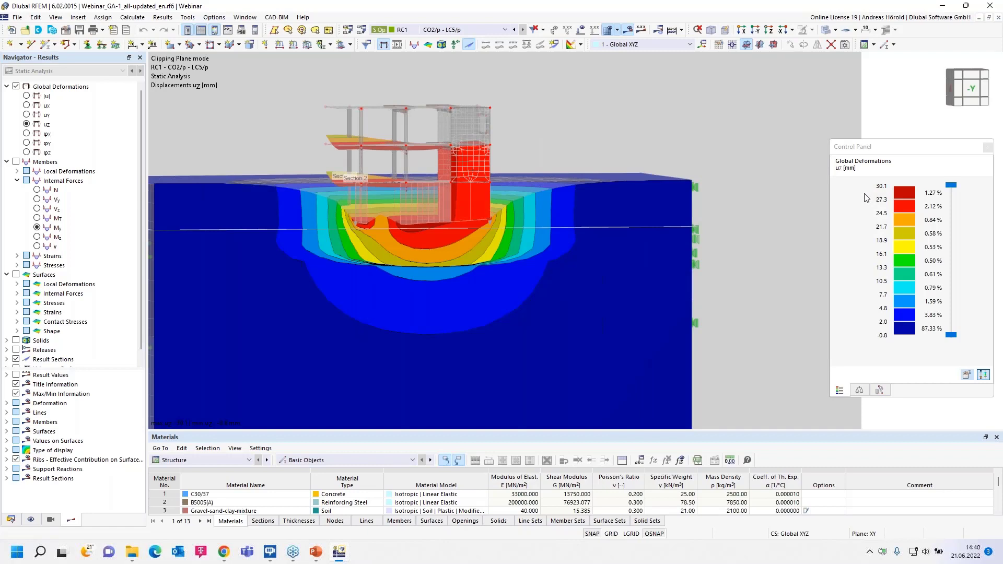
scroll(735, 217, "down", 3)
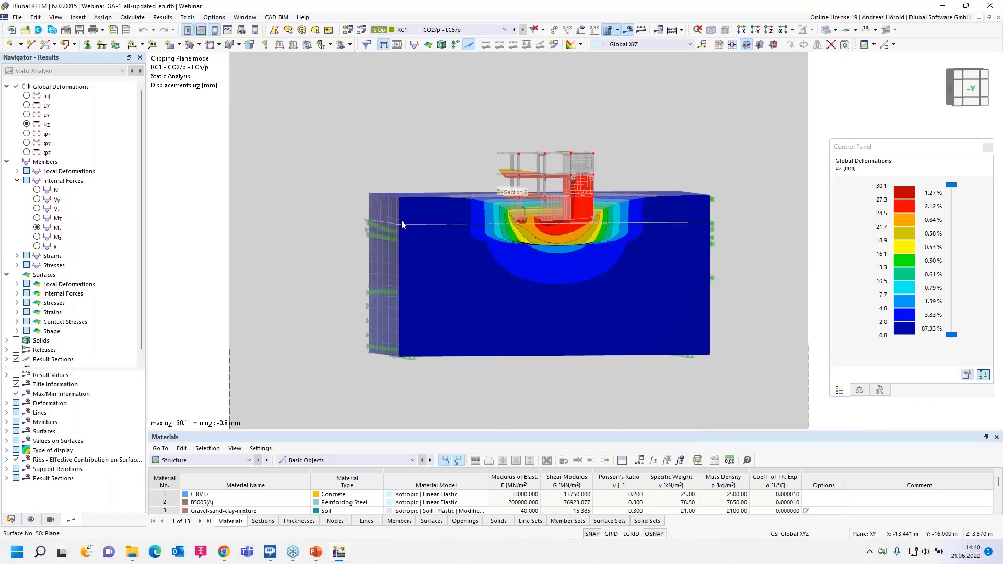
scroll(78, 313, "down", 1)
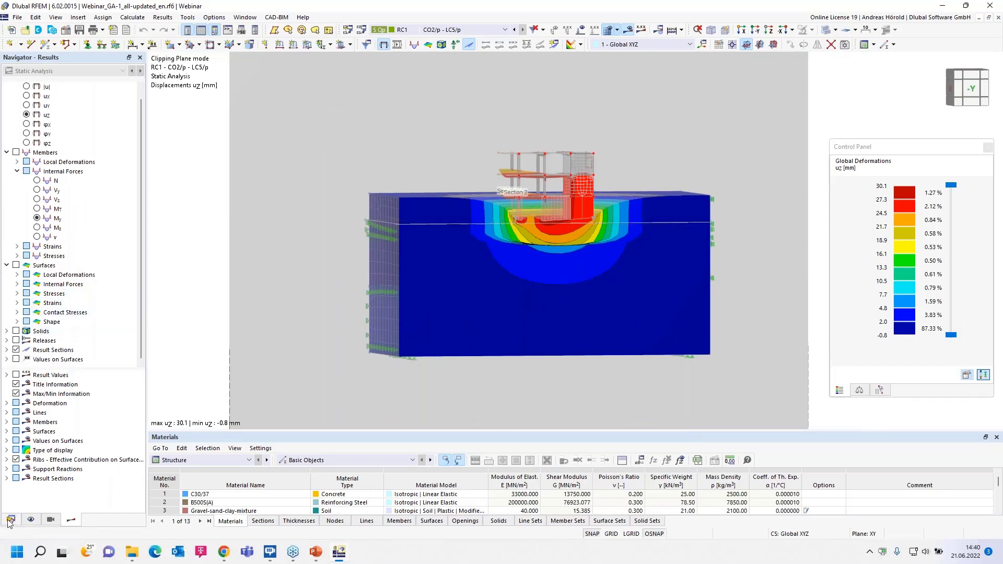
- Switch to the open model Framework.rf6 and orbit its frame to a flatter view
left_click(11, 520)
scroll(110, 145, "up", 1)
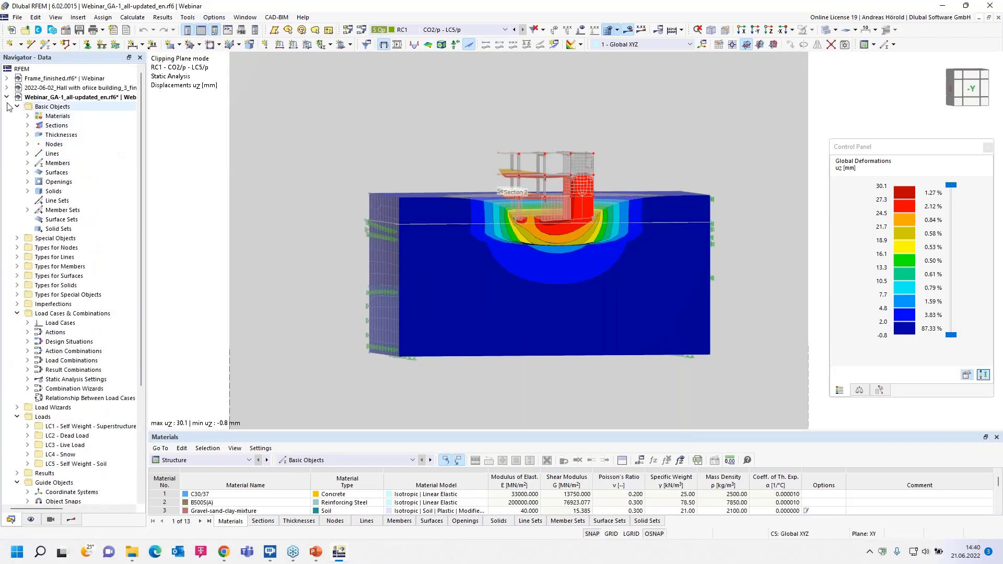
left_click(7, 97)
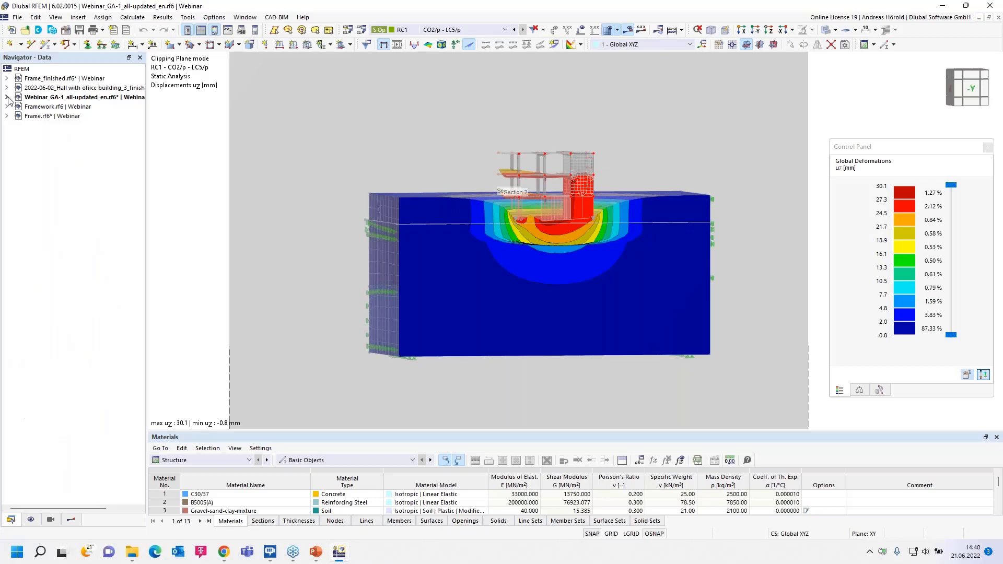
left_click(76, 107)
double_click(76, 107)
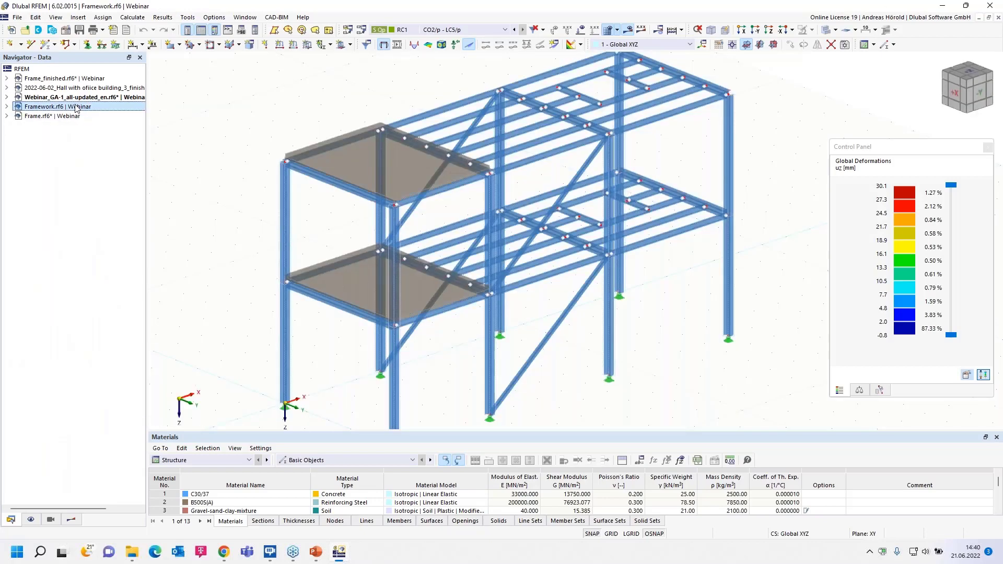
middle_click_drag(209, 260, 216, 230, "ctrl")
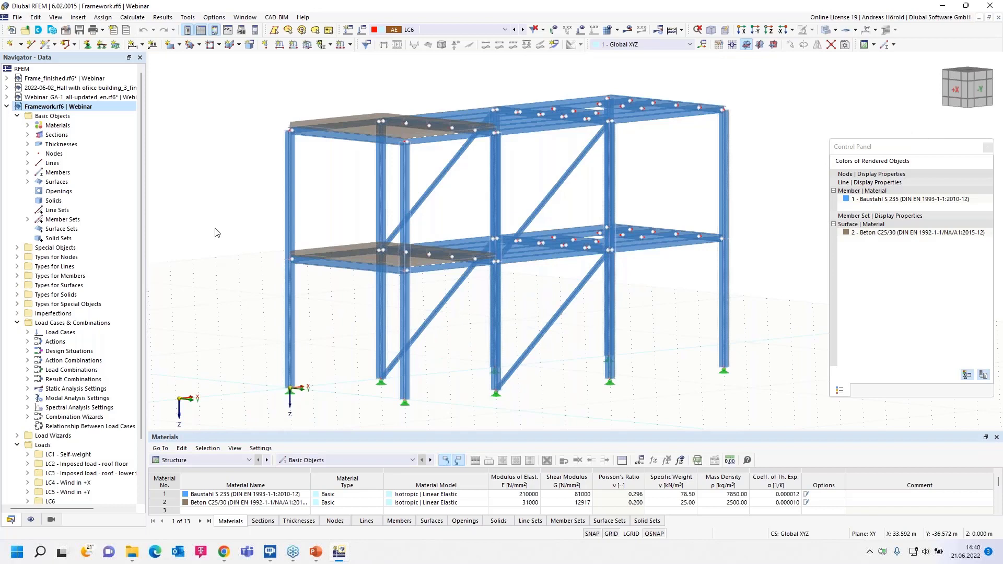
- Open the framework's load cases and combinations and examine load cases LC6 and LC7 and the defined actions
right_click(76, 323)
left_click(138, 329)
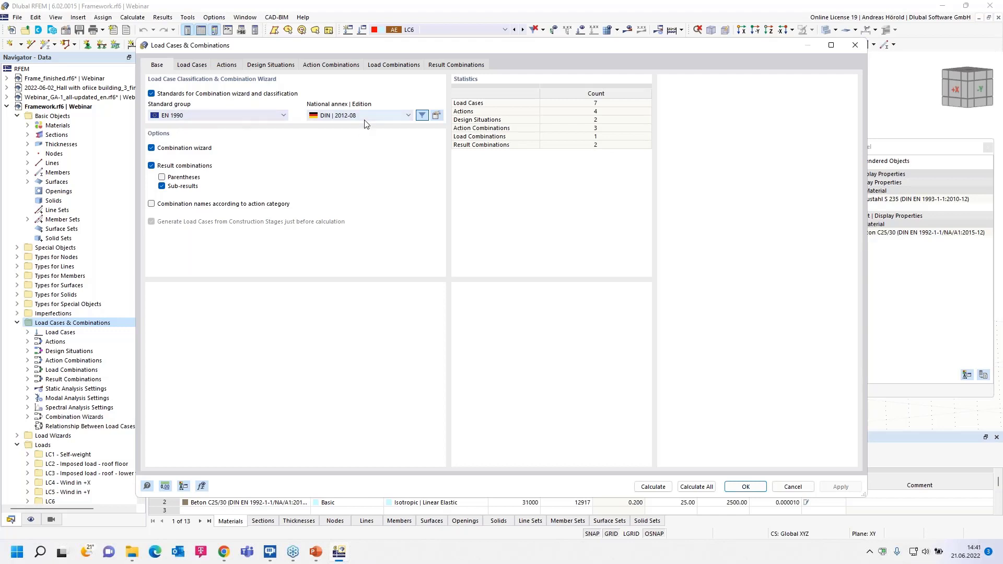
left_click(191, 67)
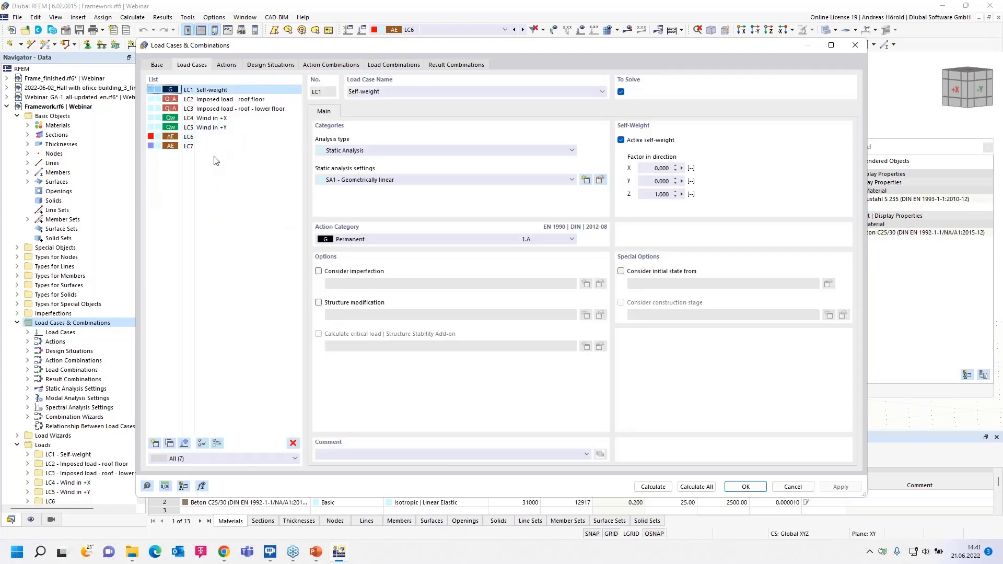
left_click(211, 137)
left_click(202, 139)
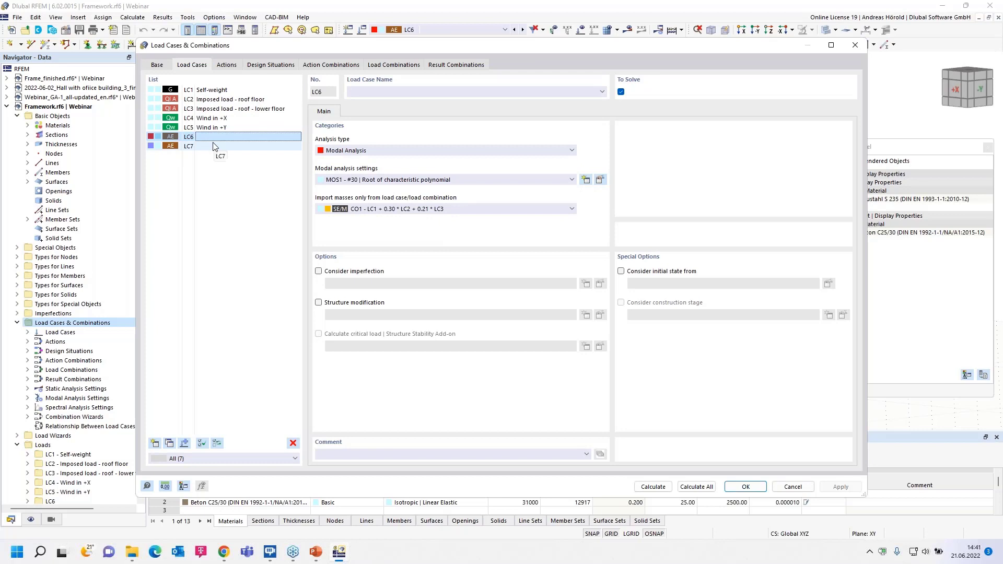
left_click(213, 146)
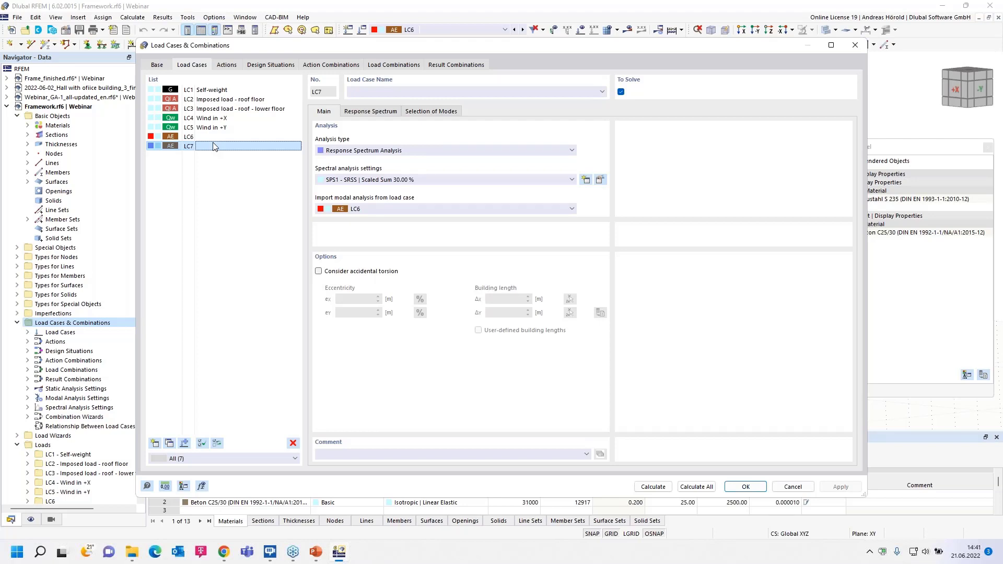
left_click(225, 65)
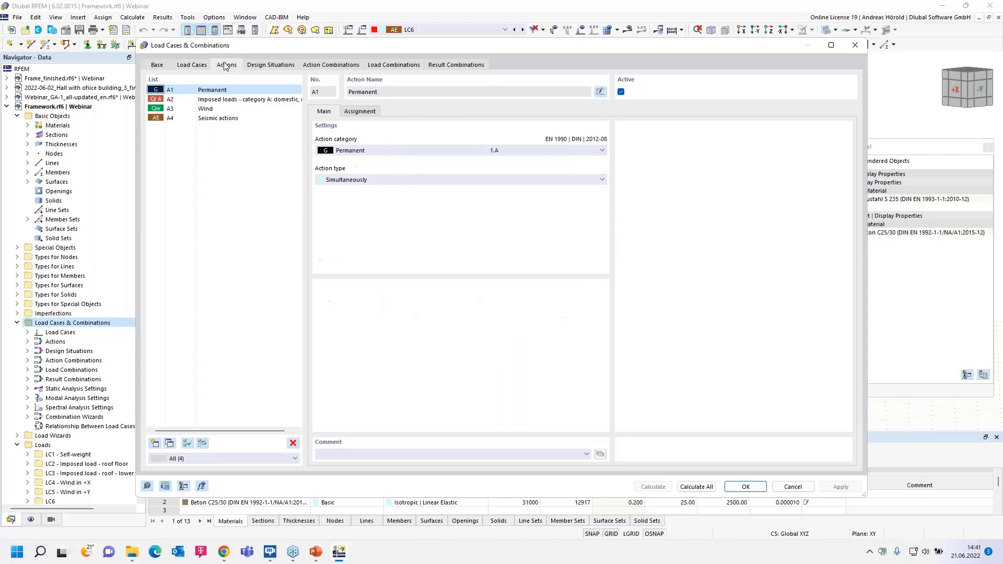
- Examine the main settings and the assigned load cases of the seismic action A4
left_click(220, 120)
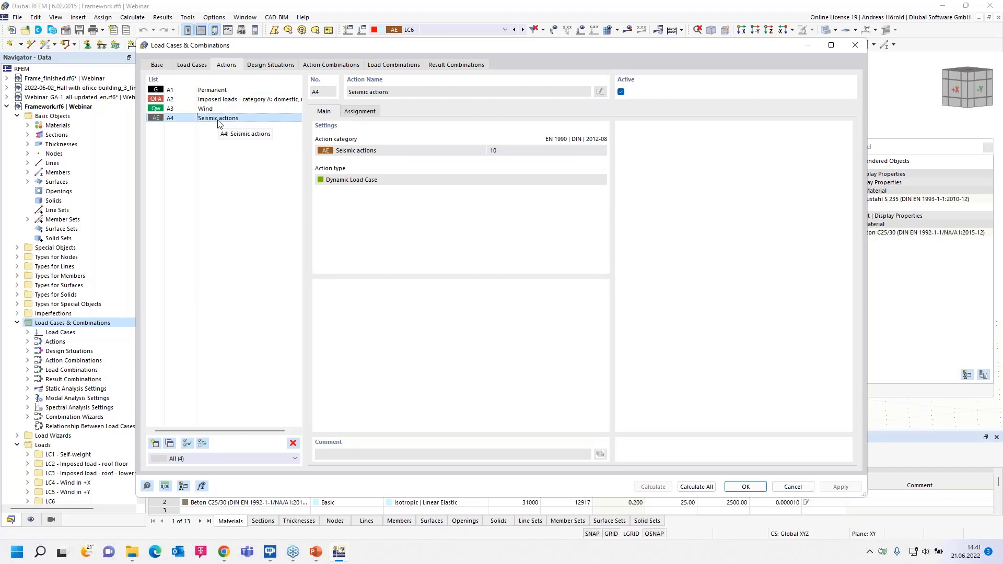
left_click(355, 112)
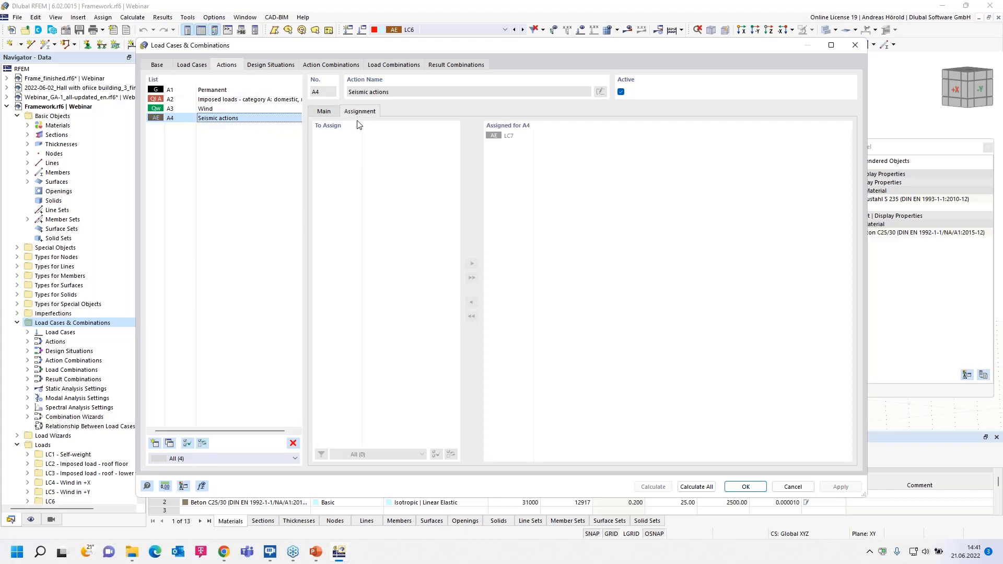
left_click(325, 113)
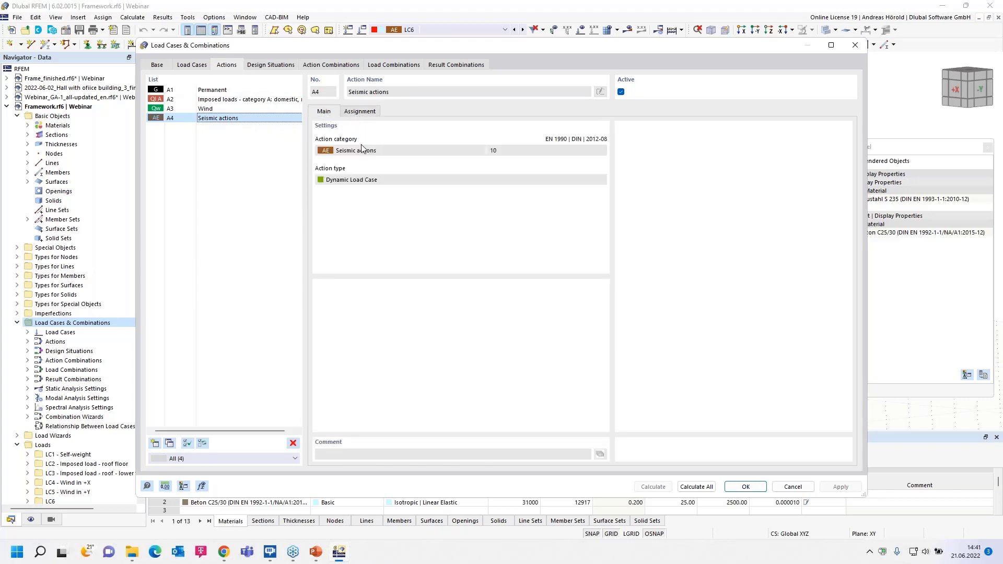
- Compare the types and combination wizards of design situations DS1 (Seismic/Mass Combination) and DS2 (ULS (EQU) - Seismic)
left_click(271, 65)
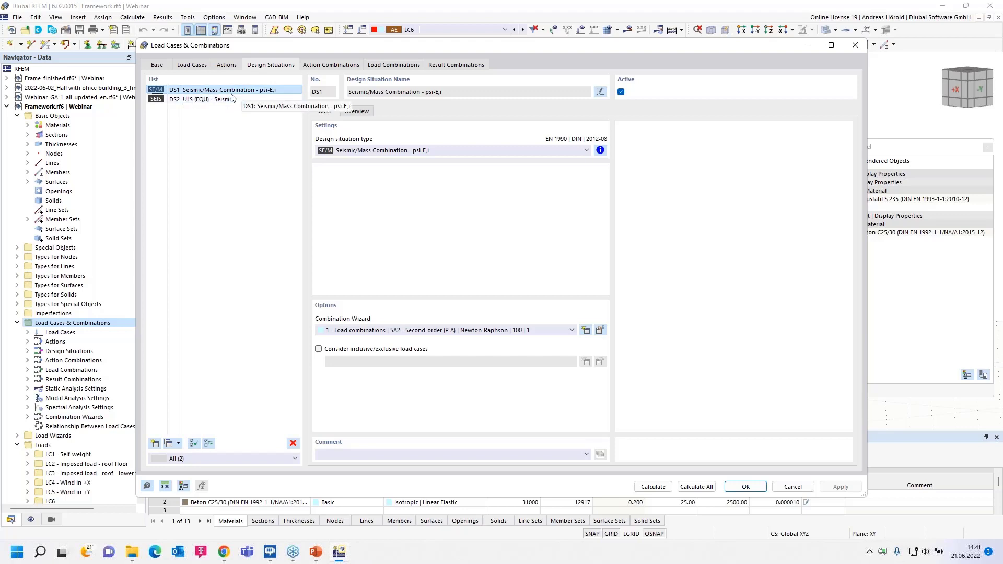
left_click(213, 100)
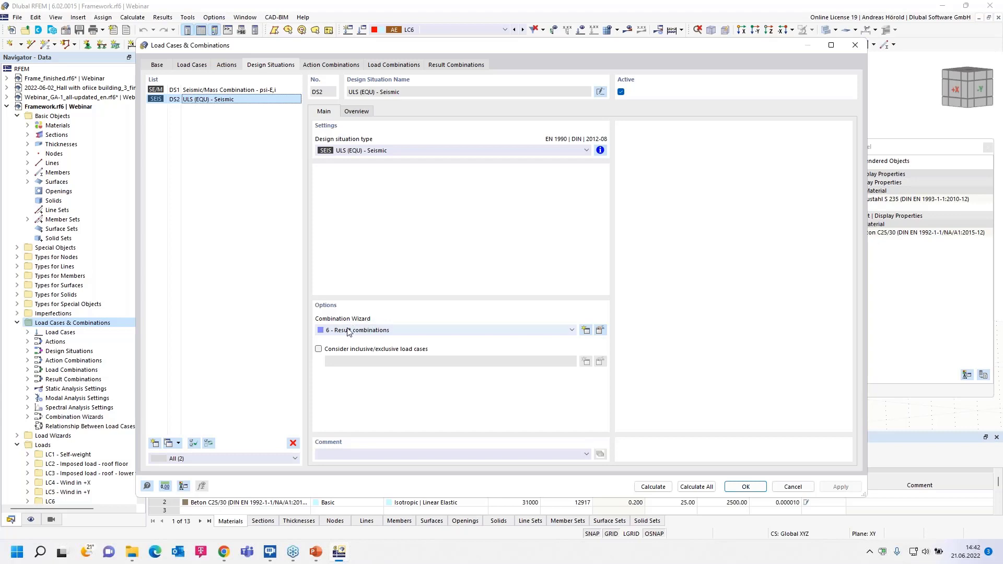
left_click(175, 93)
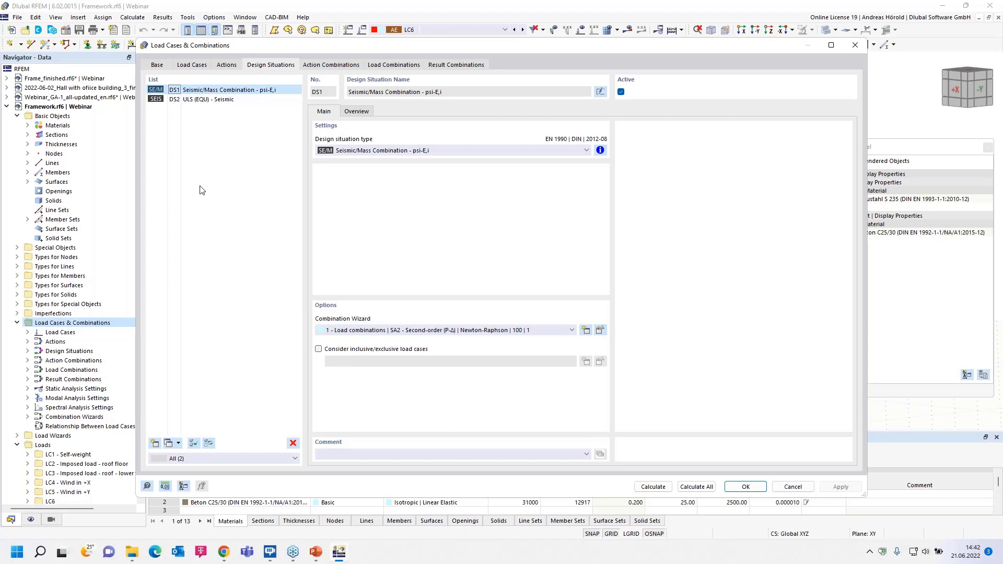
left_click(207, 101)
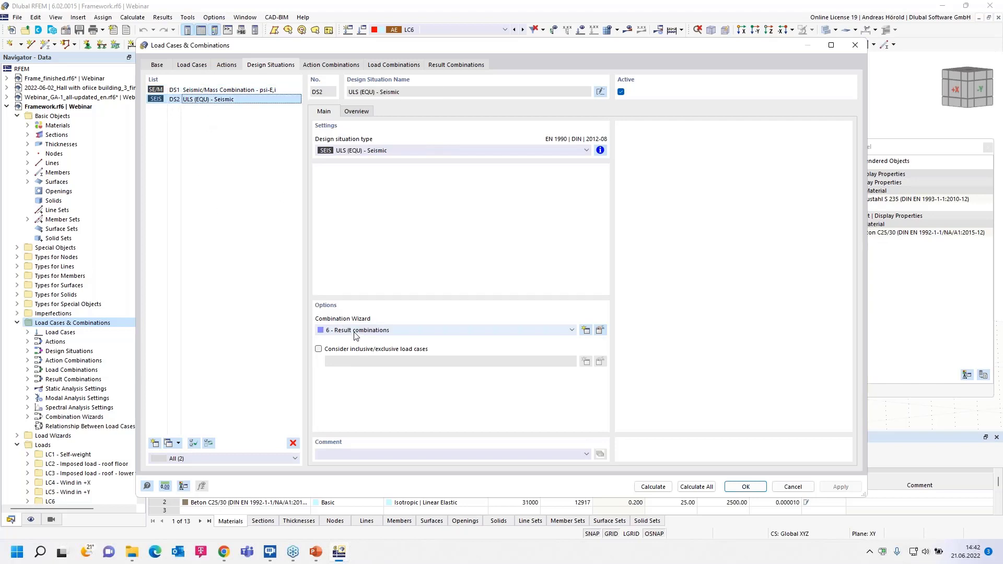
- Review action combinations AC1 and AC2, including the actions assigned to AC1
left_click(332, 67)
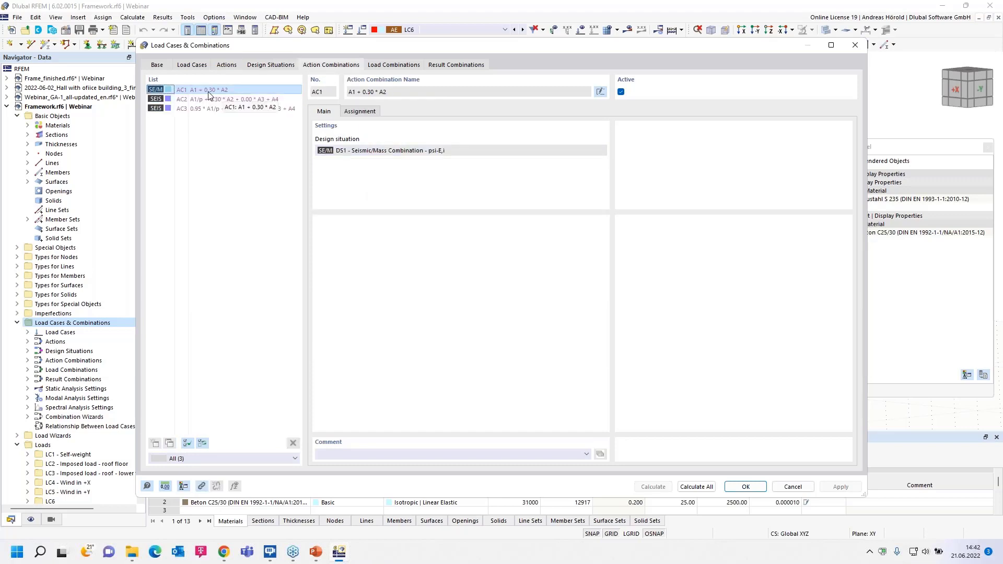
left_click(367, 113)
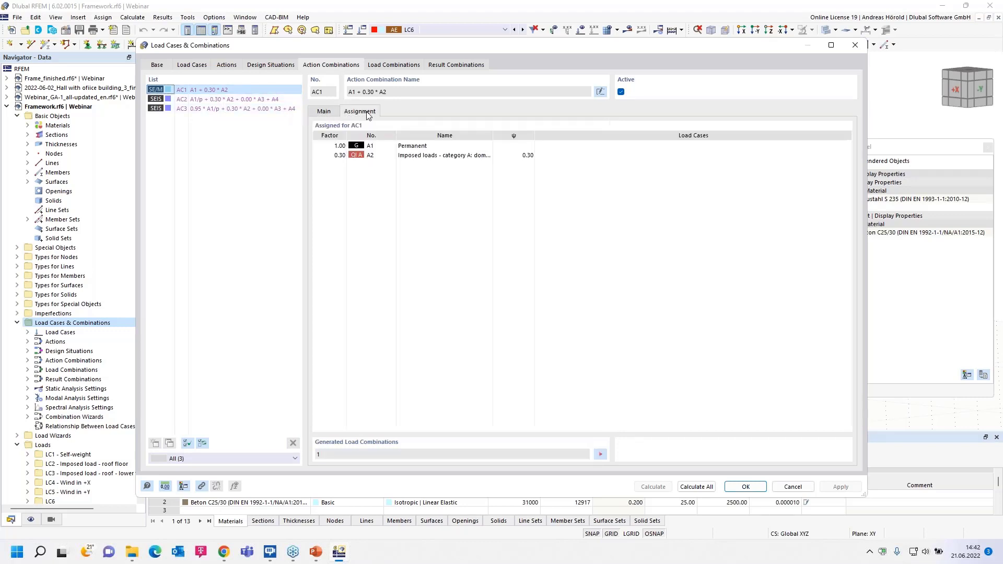
left_click(325, 112)
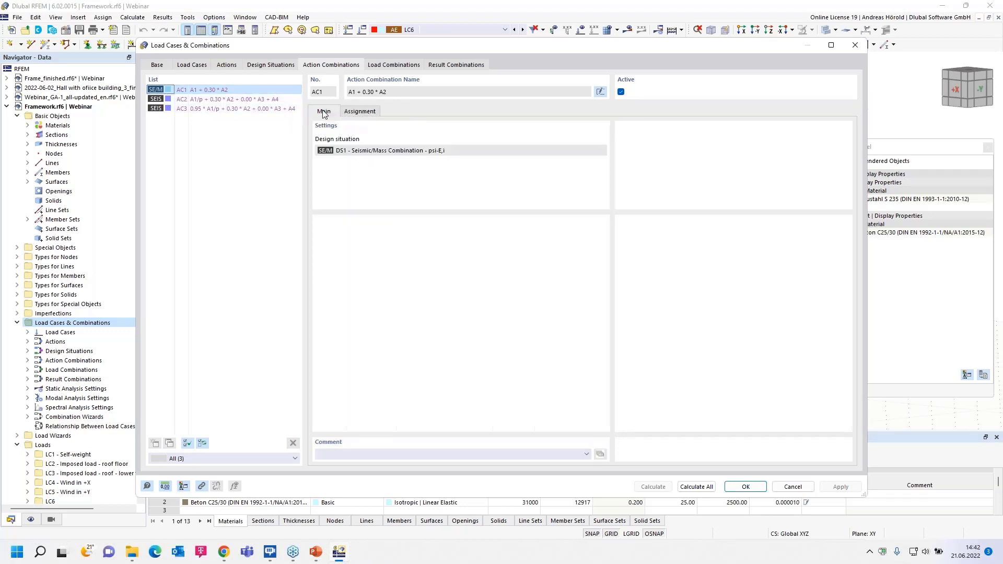
left_click(200, 101)
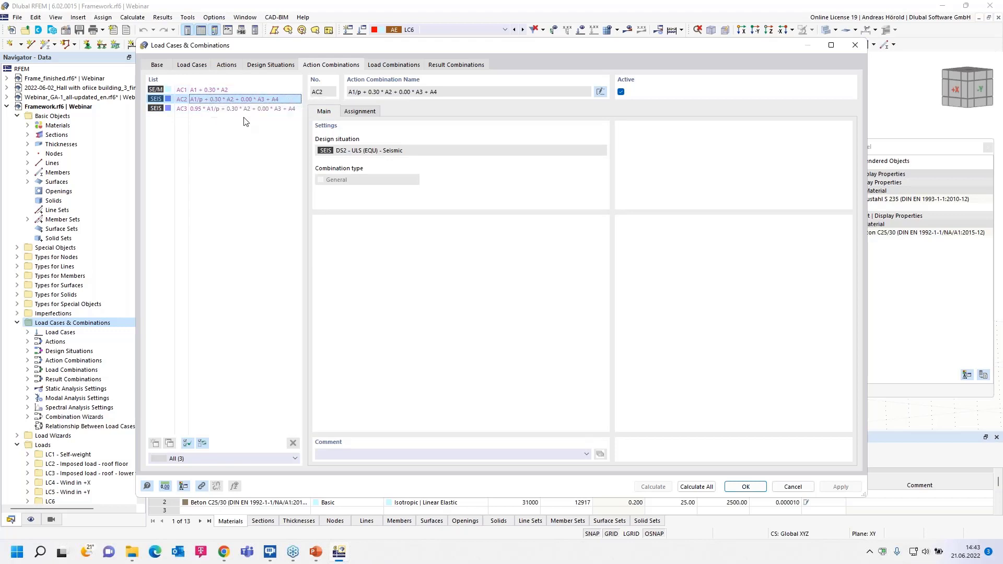
- Review load combination CO1 and the seismic result combinations RC1 and RC2
left_click(394, 64)
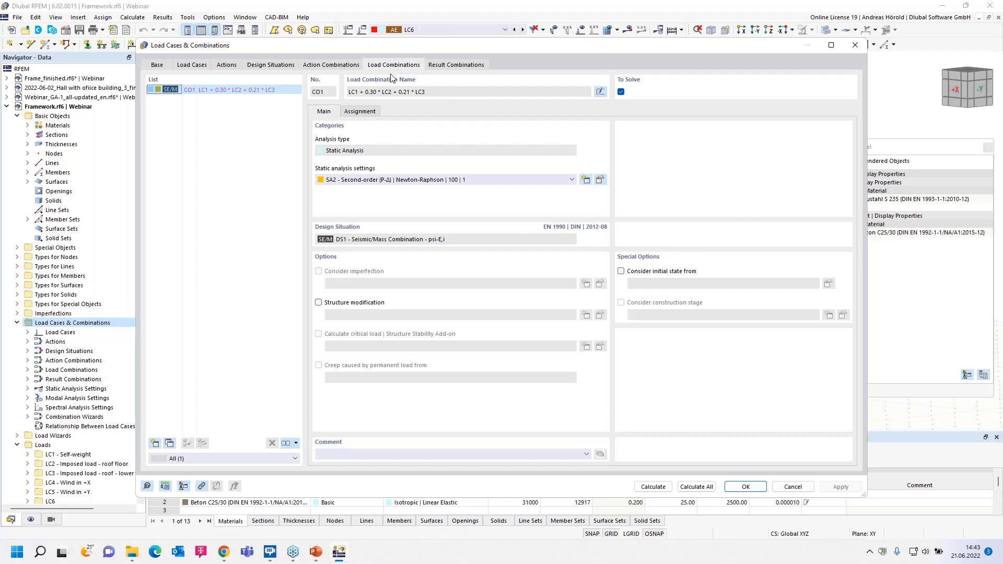
left_click(453, 67)
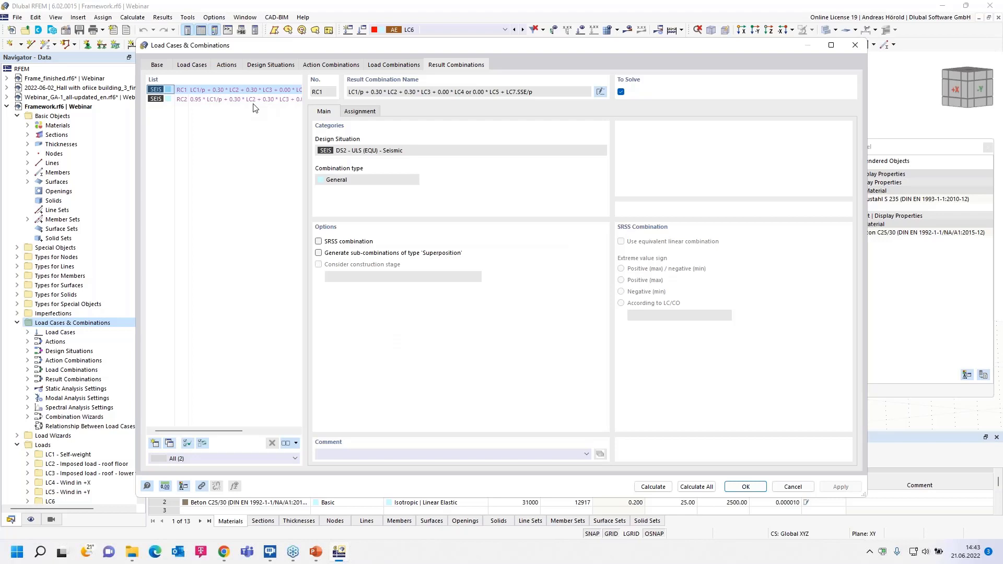
left_click(226, 101)
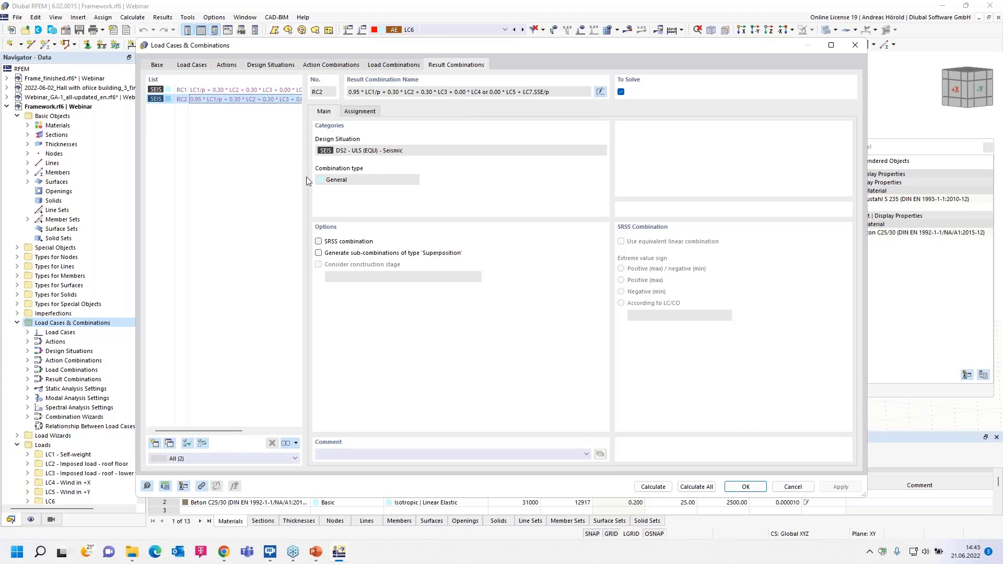
- Examine the load cases assigned to result combination RC2 and the sub-result options offered for LC7
left_click(360, 112)
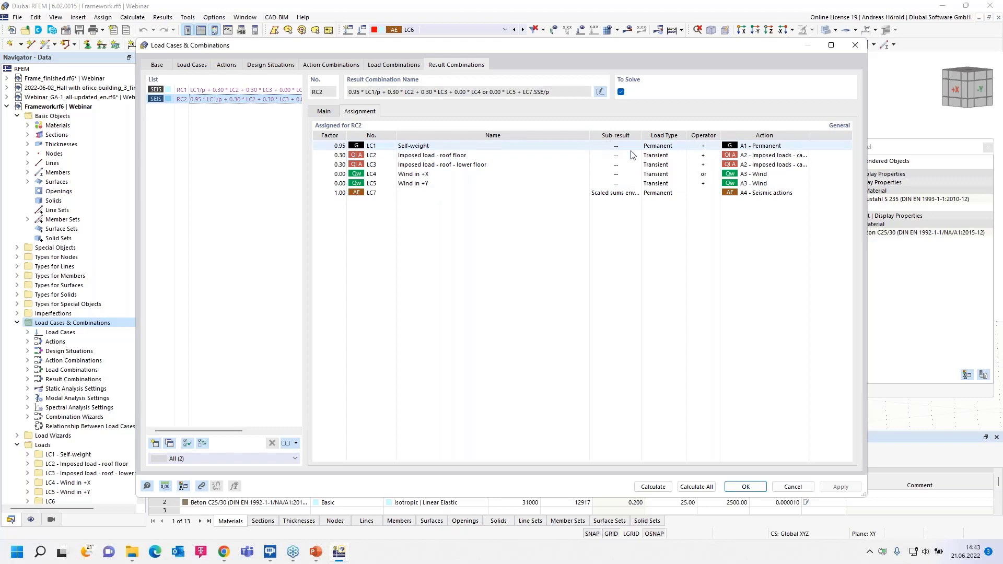
left_click(632, 193)
left_click(638, 193)
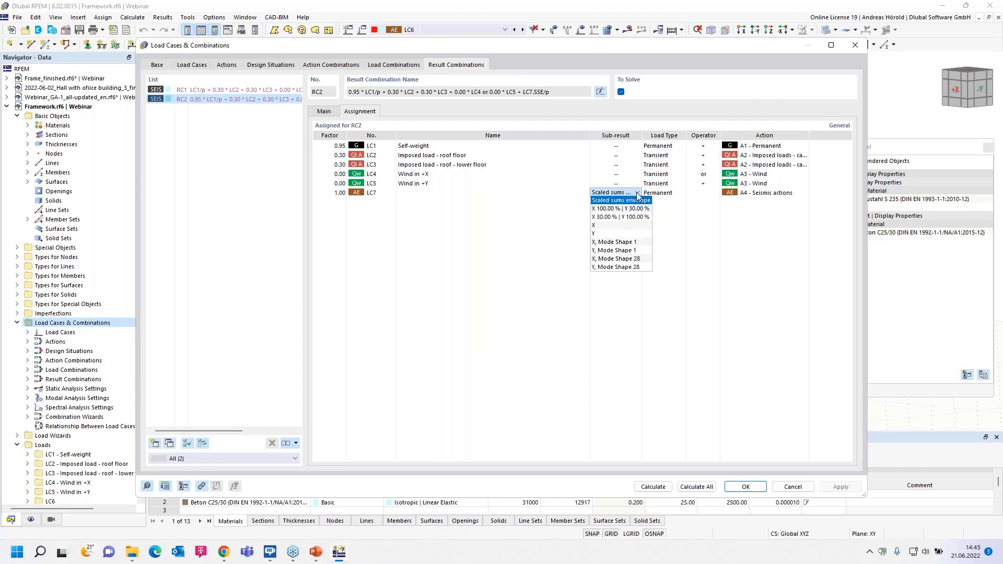
left_click(687, 225)
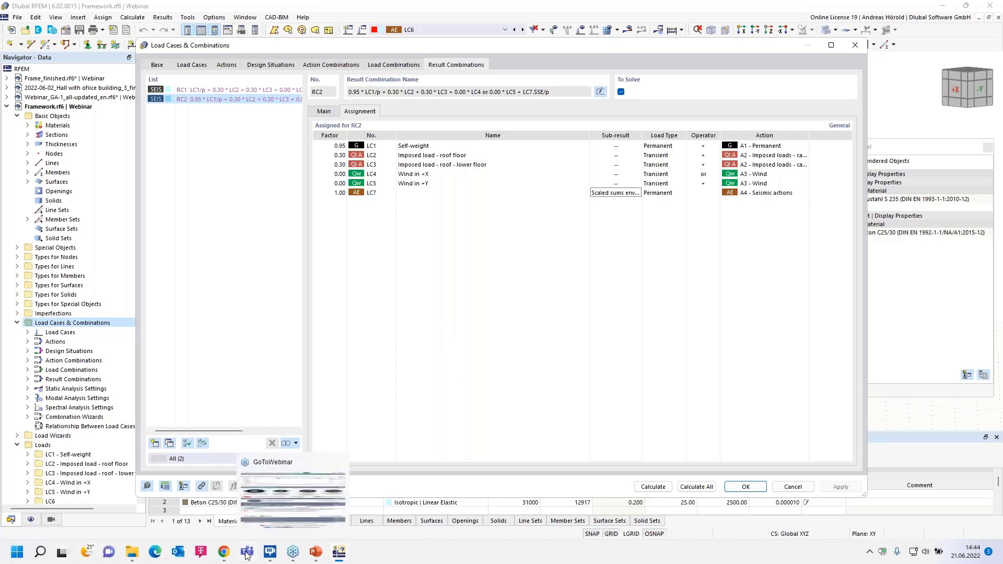
- Switch to Chrome and change the Dlubal website's language to English
left_click(223, 554)
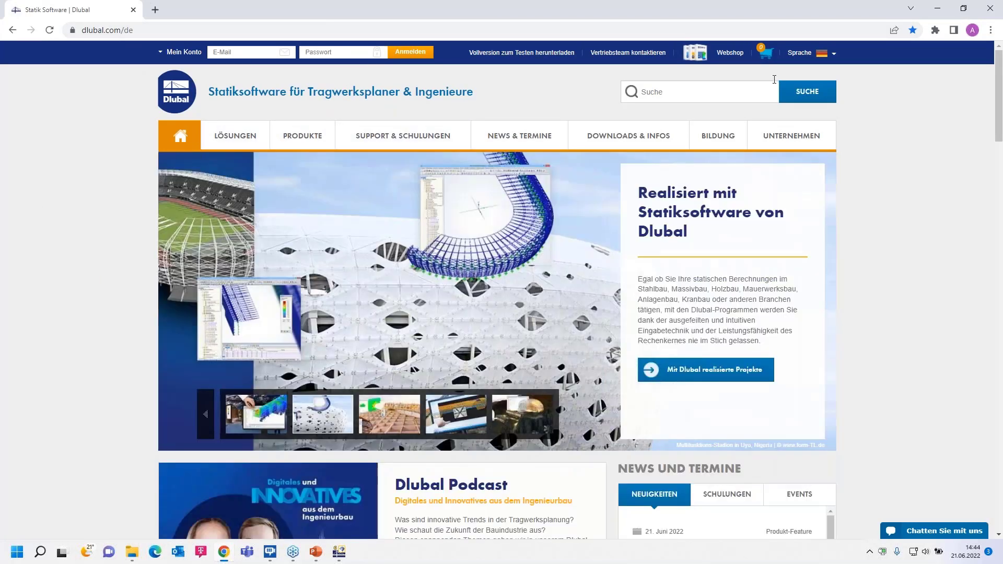
mouse_move(801, 54)
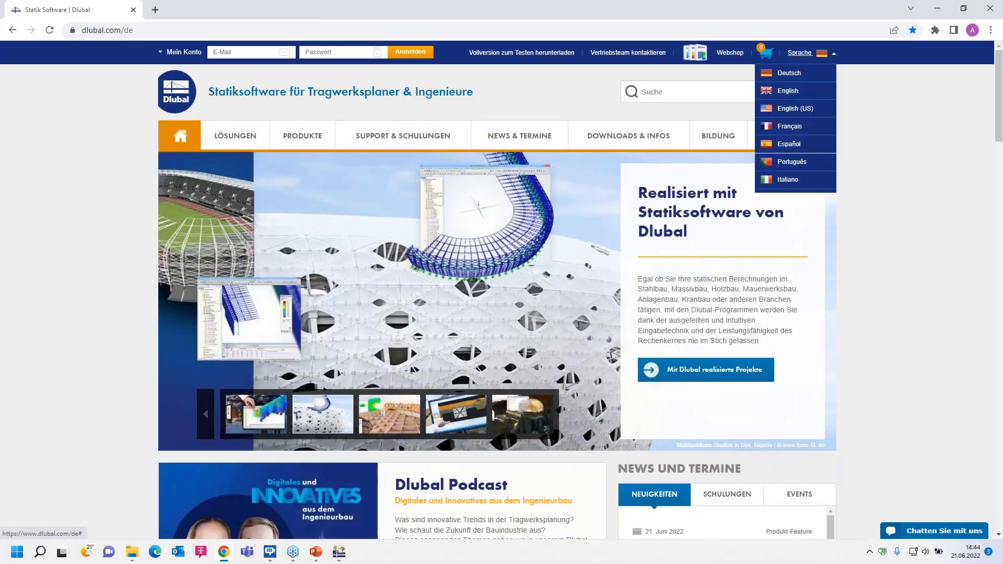
left_click(790, 93)
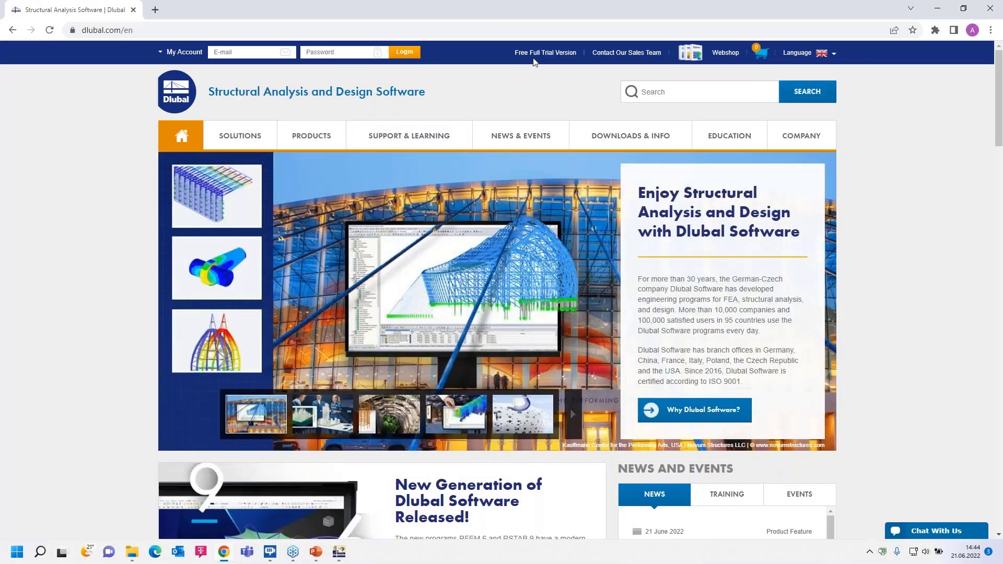
- Open the Free Full Trial Version page and look through the programs offered for download
left_click(538, 54)
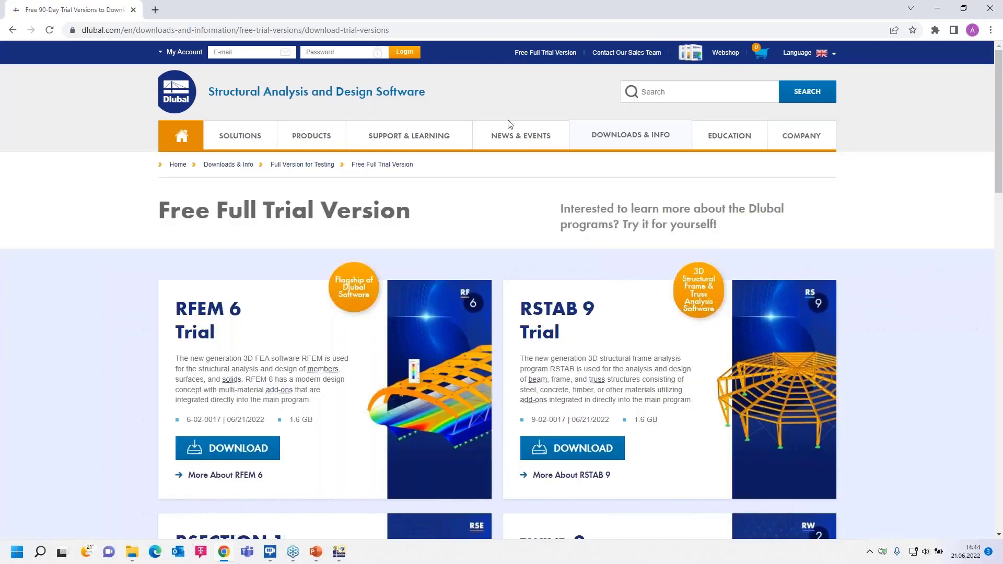
mouse_move(517, 134)
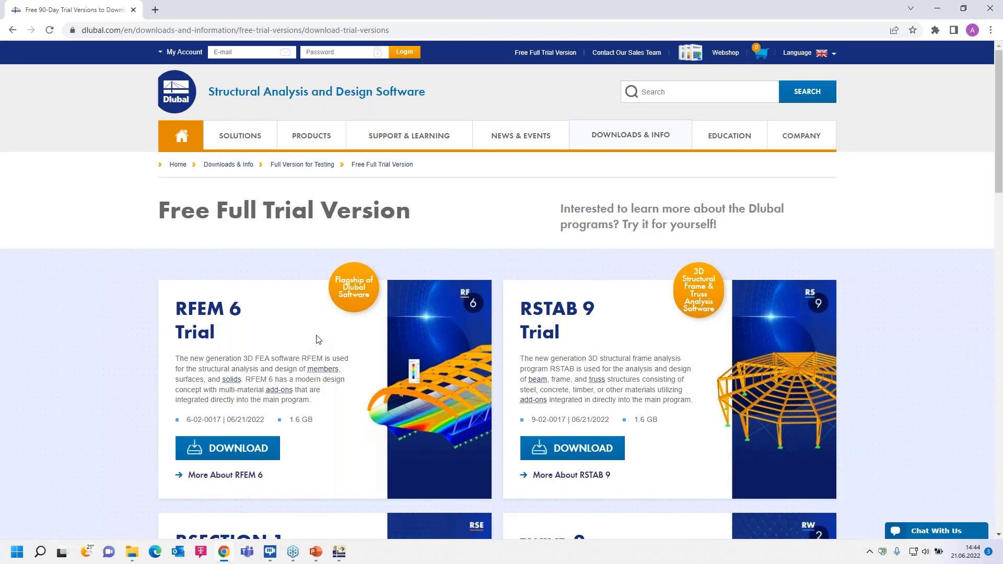
scroll(318, 340, "down", 1)
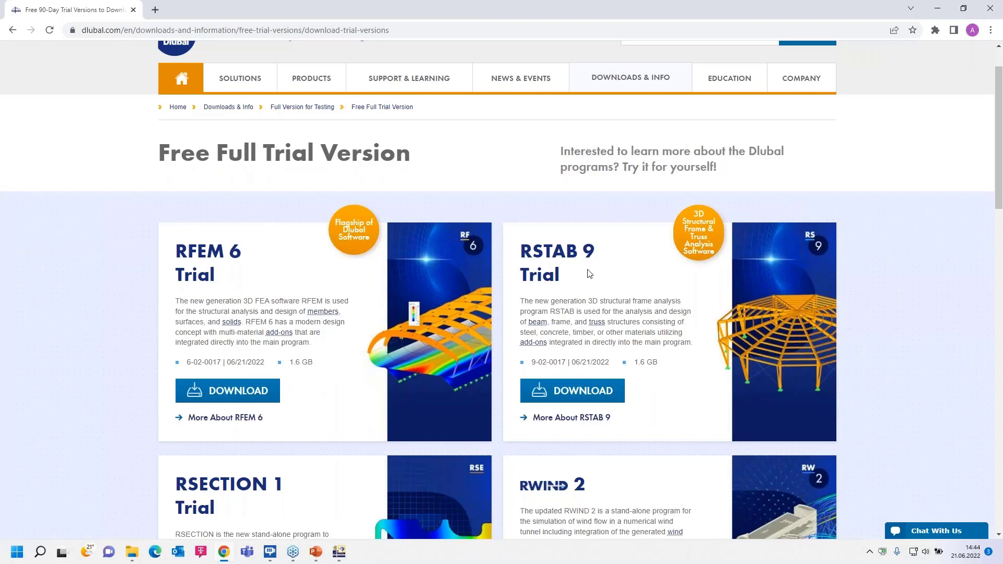
scroll(493, 311, "down", 2)
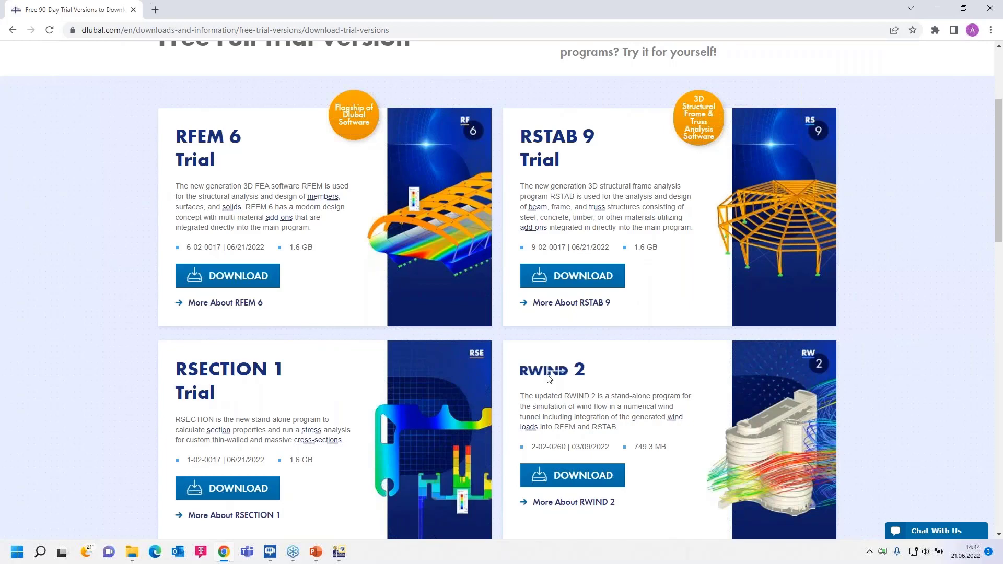
scroll(403, 298, "up", 1)
scroll(402, 298, "up", 2)
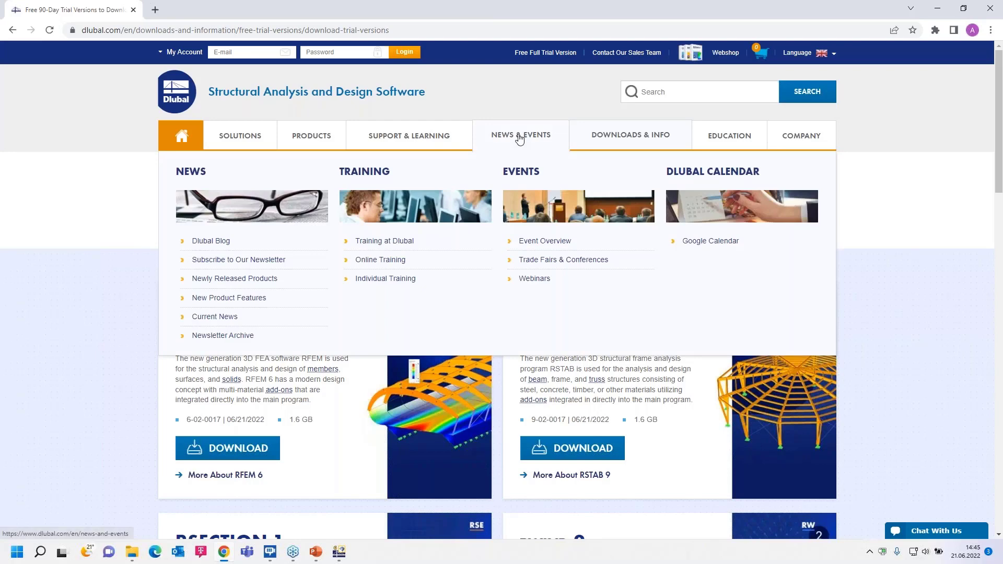
- Open the Webinars page and set the program version filter to RFEM 6
left_click(535, 280)
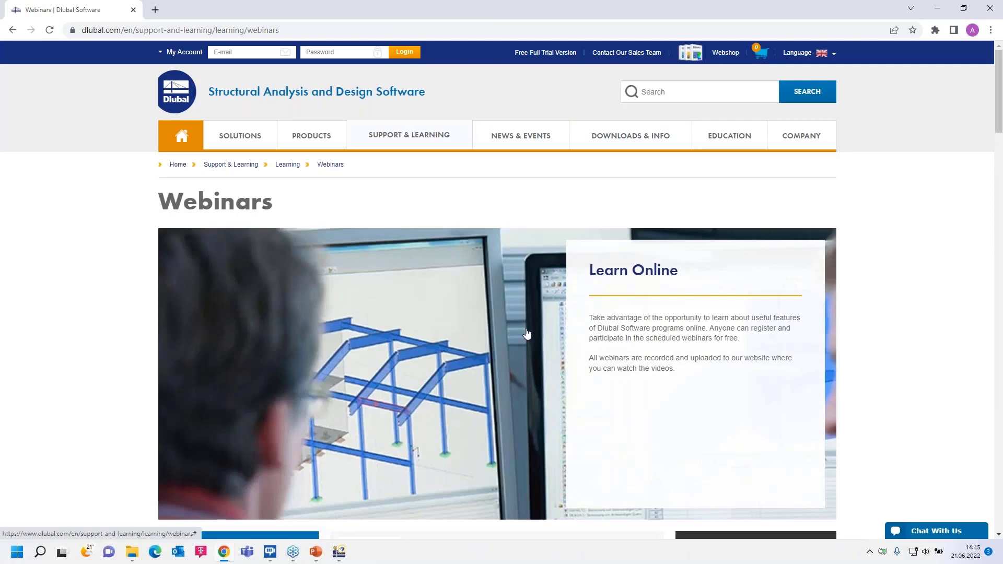
scroll(525, 331, "down", 7)
scroll(451, 328, "down", 2)
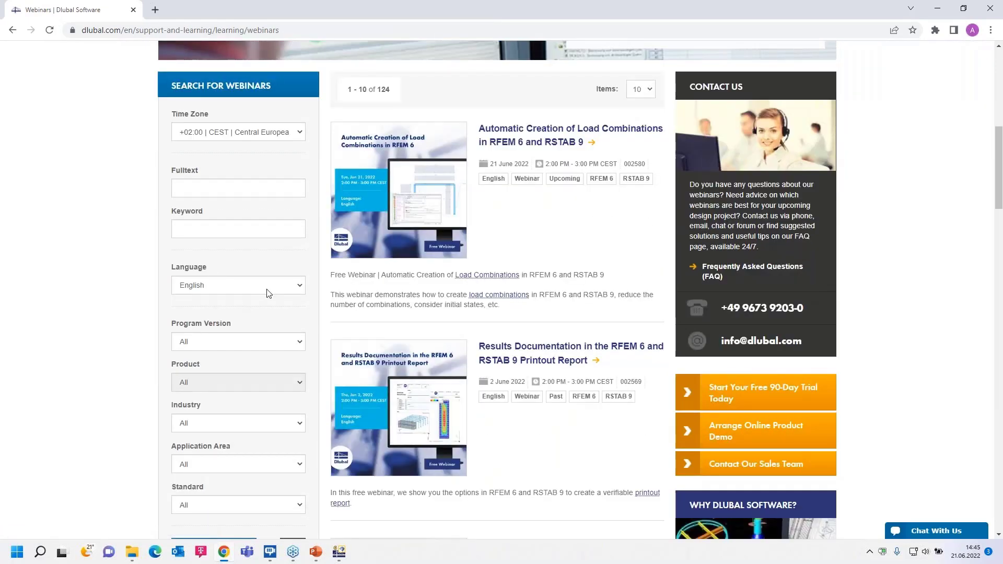
left_click(255, 343)
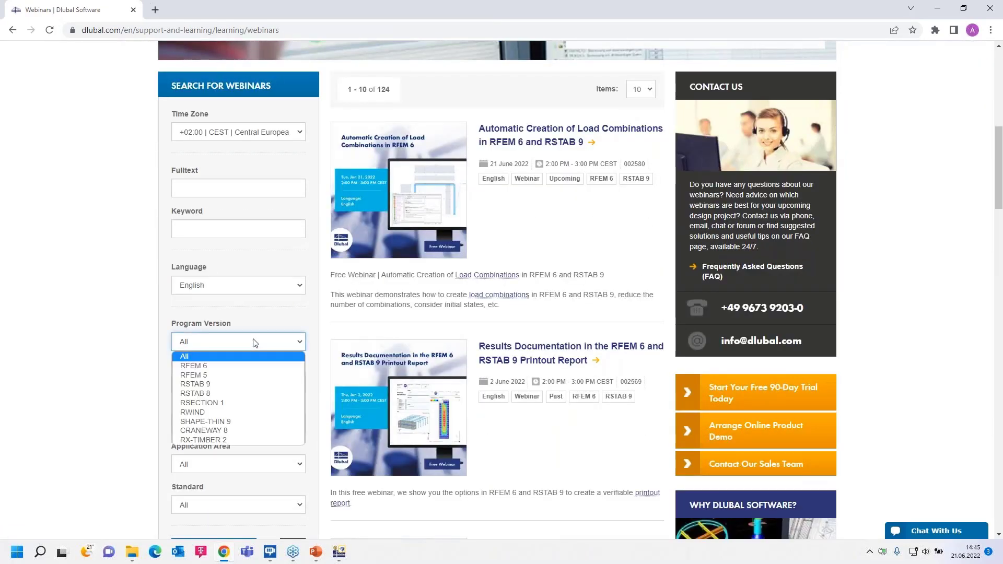
left_click(251, 368)
scroll(397, 408, "down", 2)
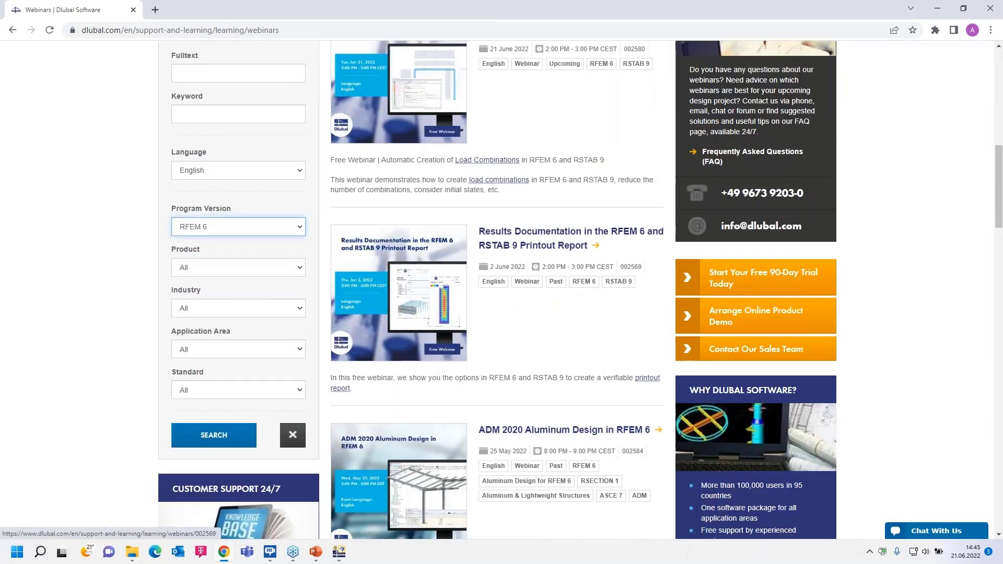
- Search the webinars for the product Structure Stability for RFEM 6 and look over the results
left_click(302, 266)
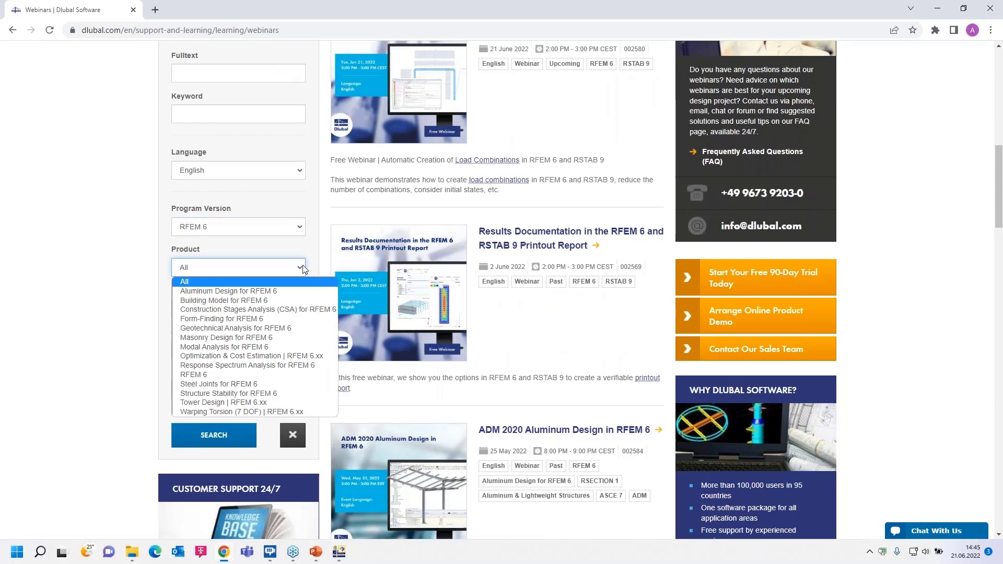
left_click(253, 393)
left_click(215, 436)
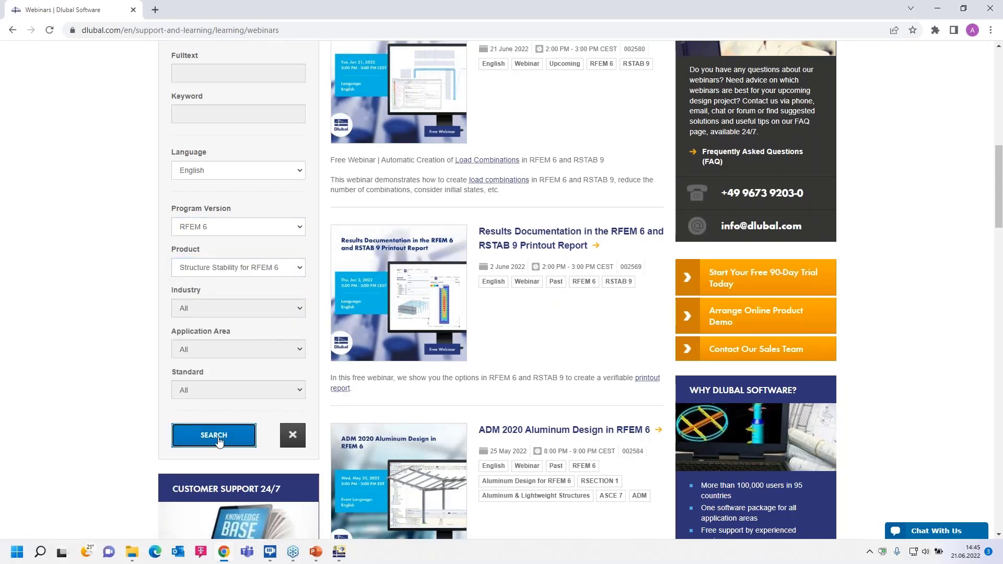
scroll(467, 368, "down", 7)
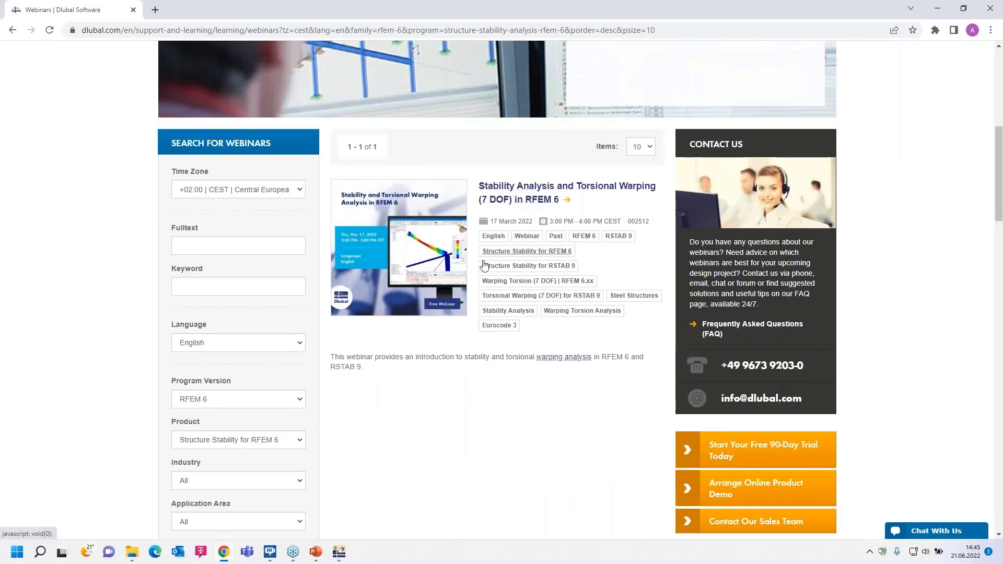
scroll(261, 362, "down", 3)
scroll(296, 304, "up", 2)
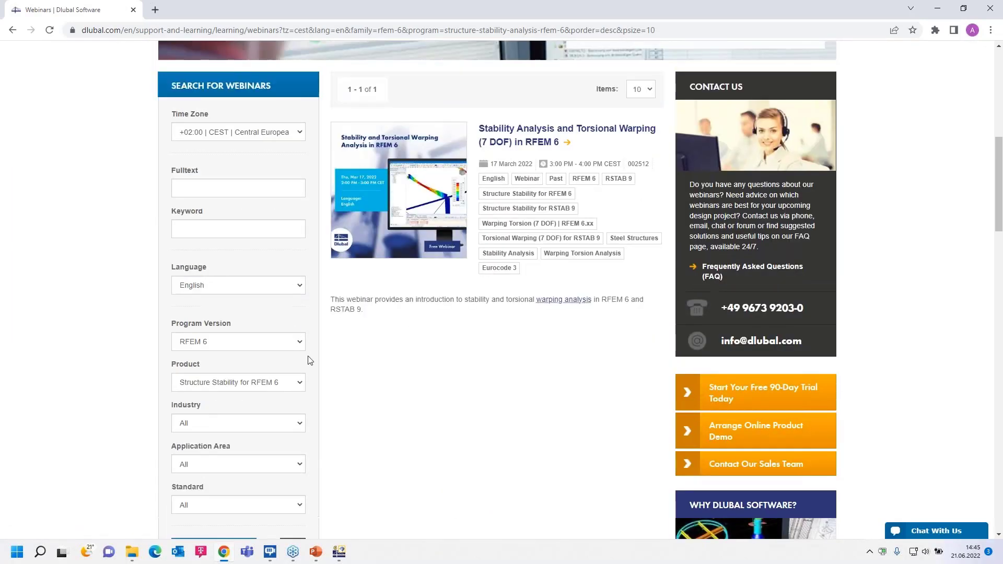
- Search the webinars for the product Construction Stages Analysis (CSA) for RFEM 6 and look over the results
left_click(301, 383)
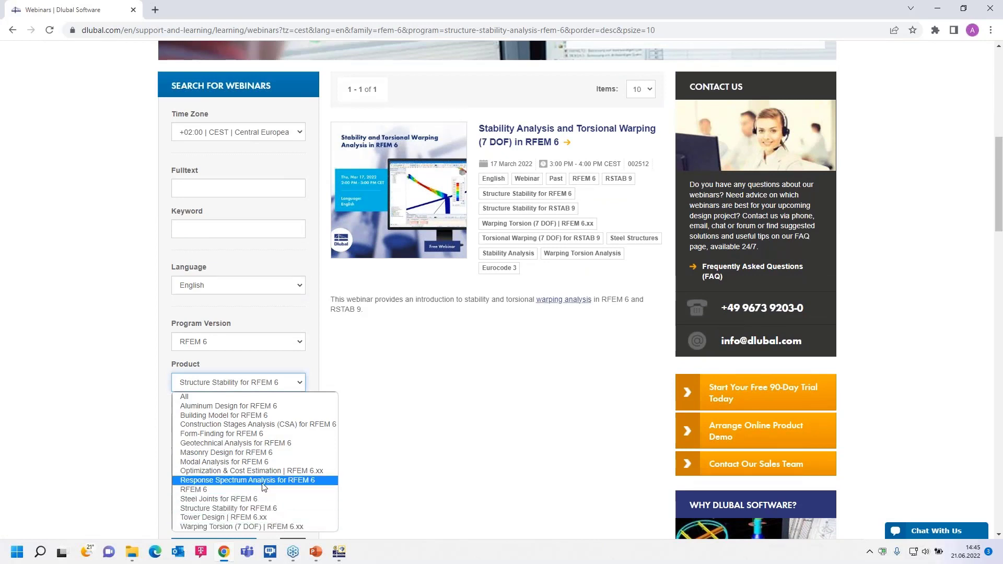
left_click(266, 426)
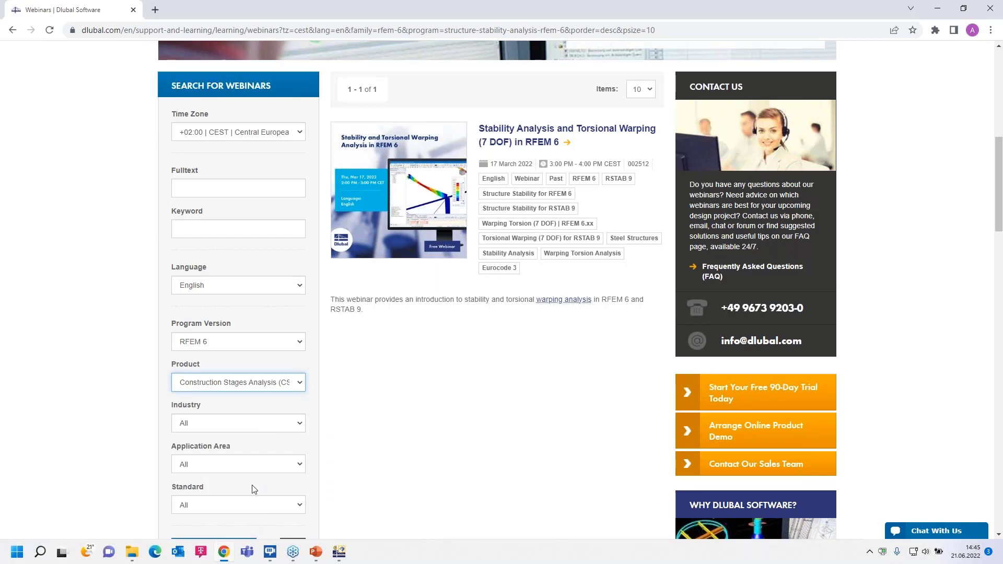
scroll(254, 491, "down", 2)
left_click(214, 439)
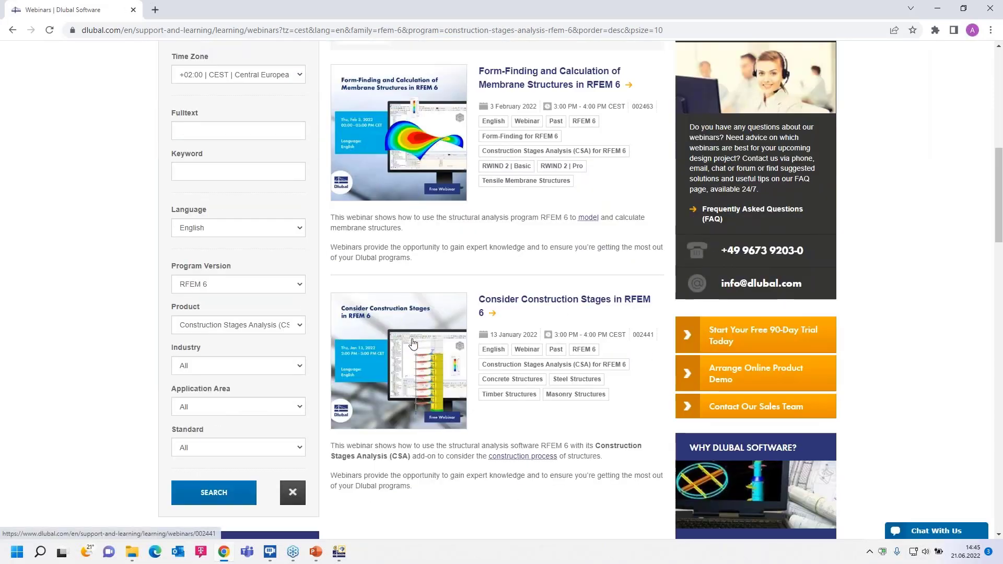
scroll(515, 346, "up", 1)
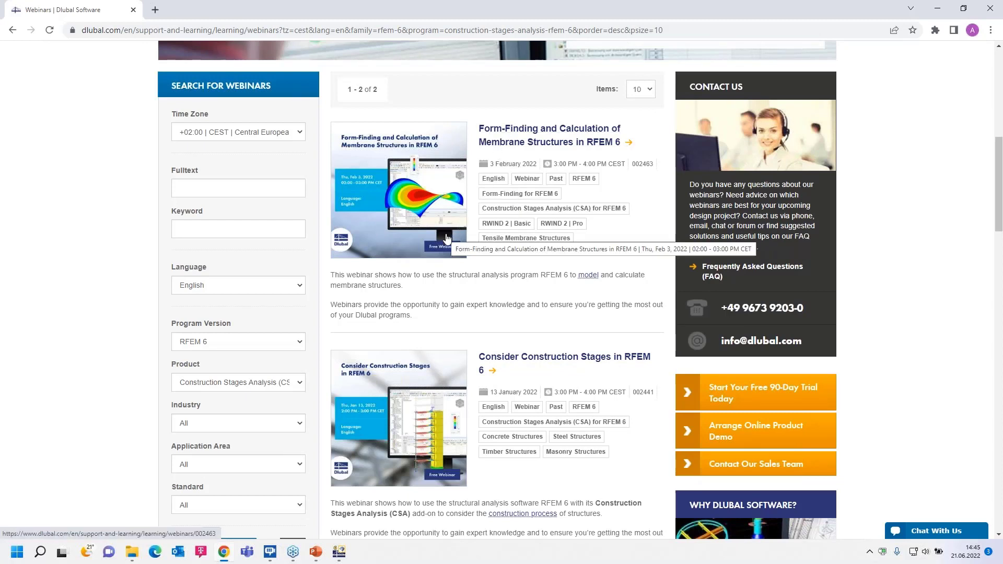
- Reset the product filter to All, run a full-text webinar search for "stability" and look through the results
left_click(264, 383)
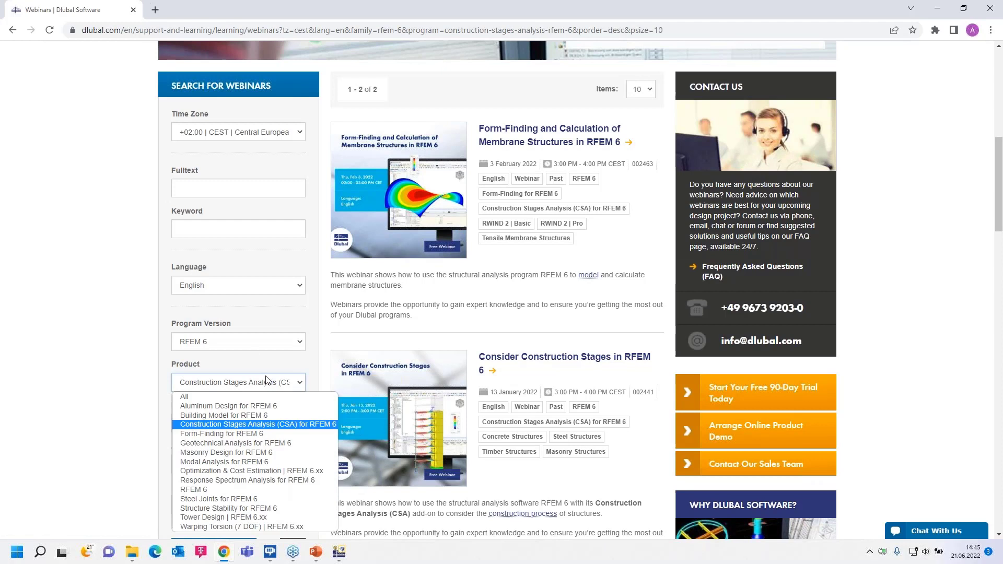
left_click(241, 397)
left_click(217, 187)
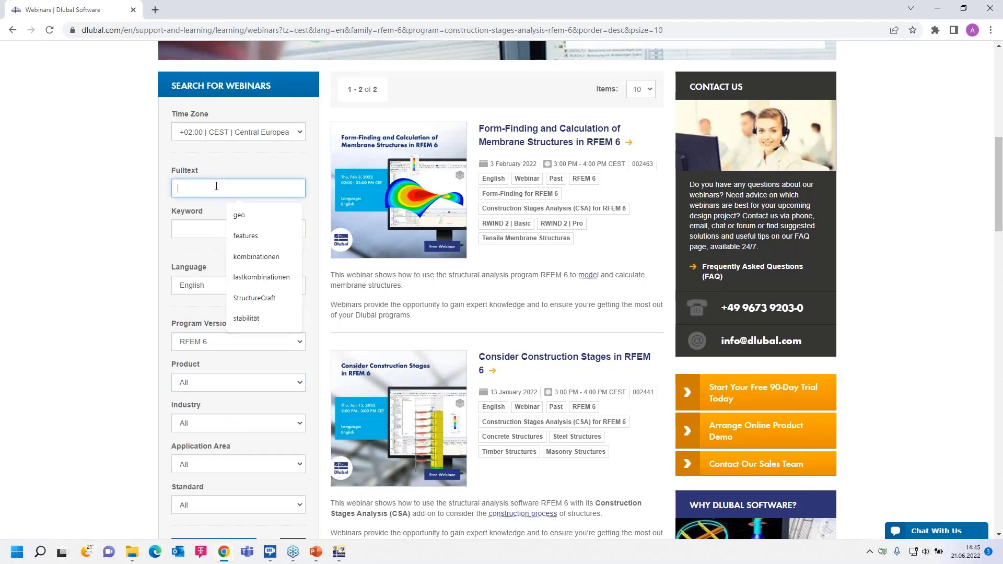
type("stabili")
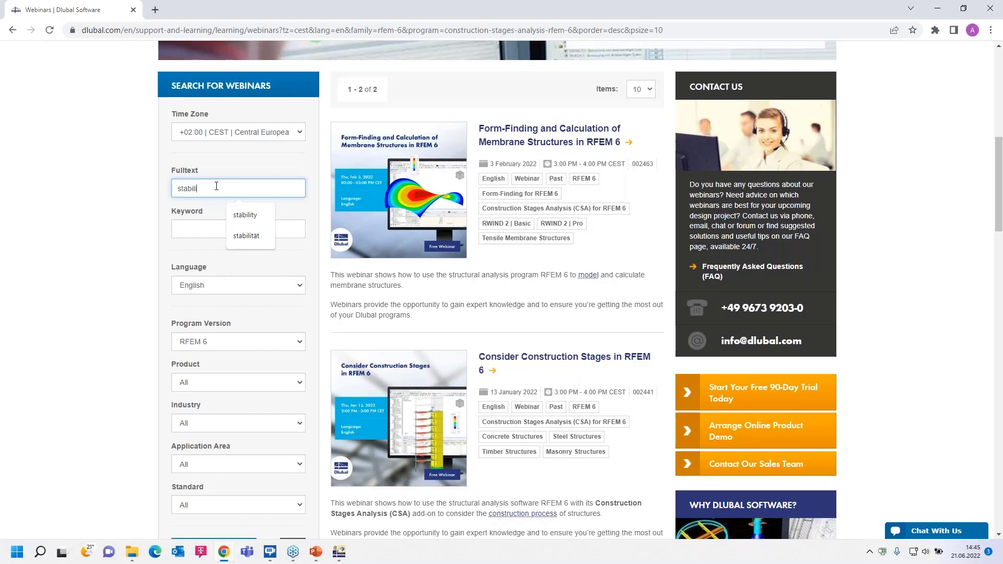
type("ty")
key("Return")
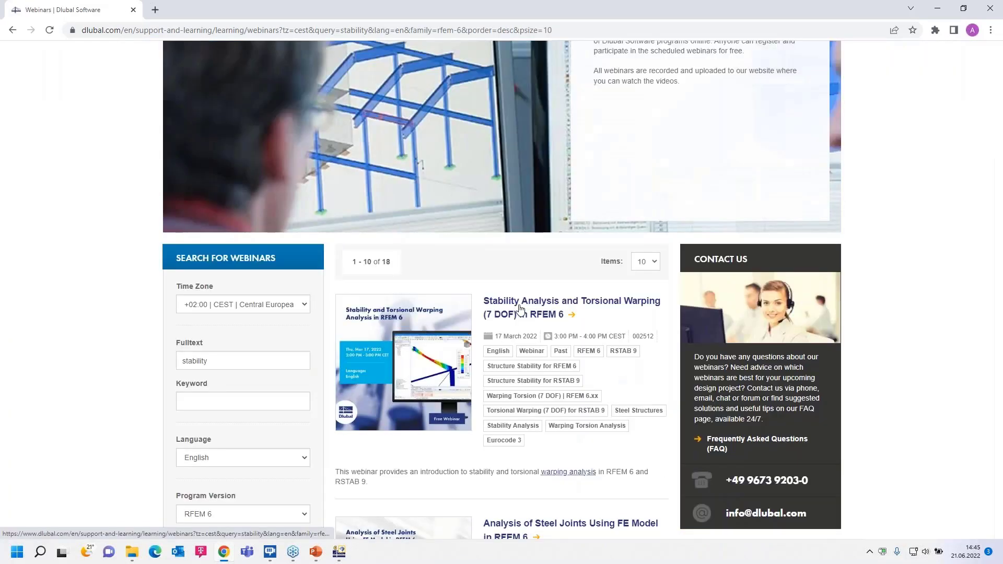
scroll(519, 308, "down", 5)
scroll(518, 309, "up", 8)
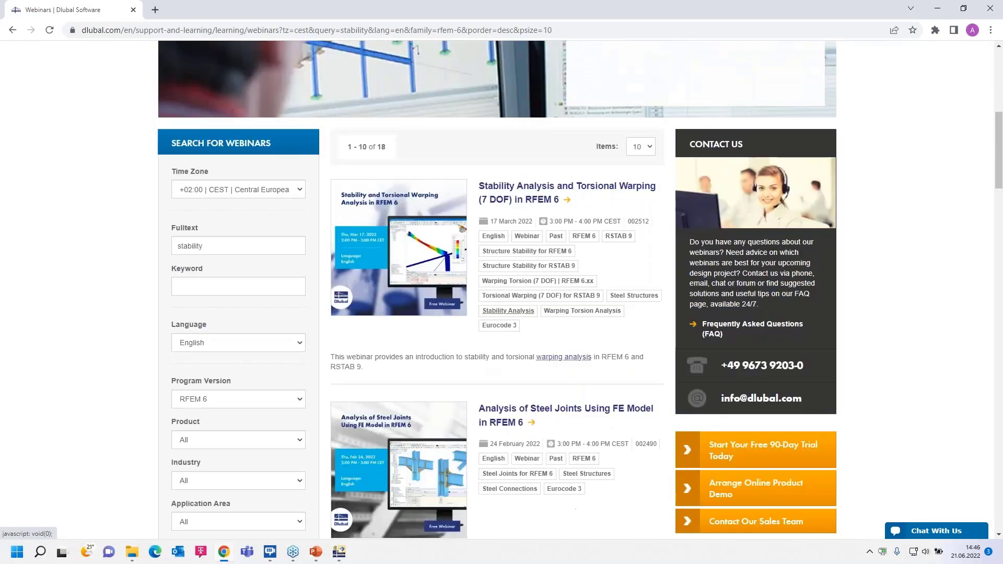
scroll(533, 298, "down", 2)
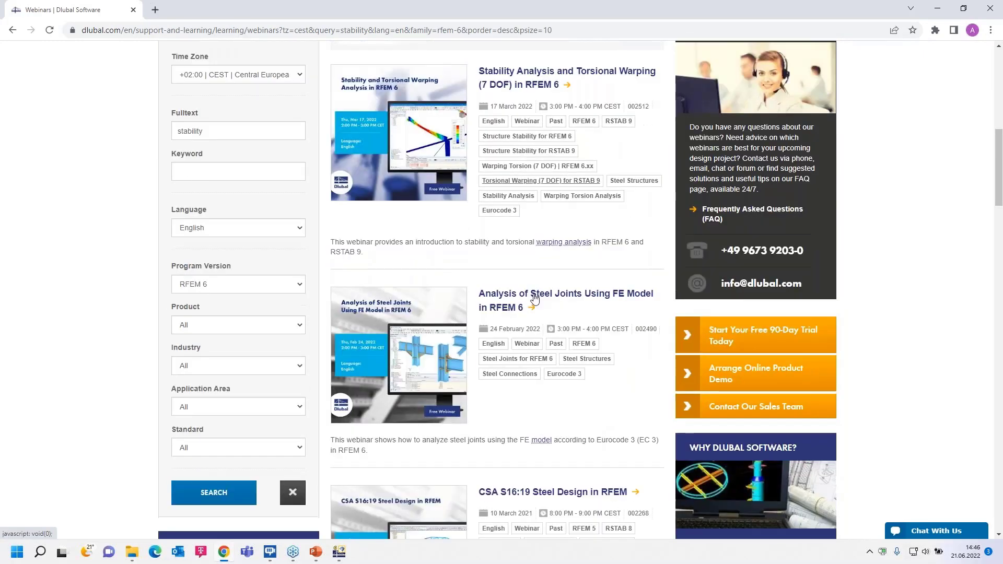